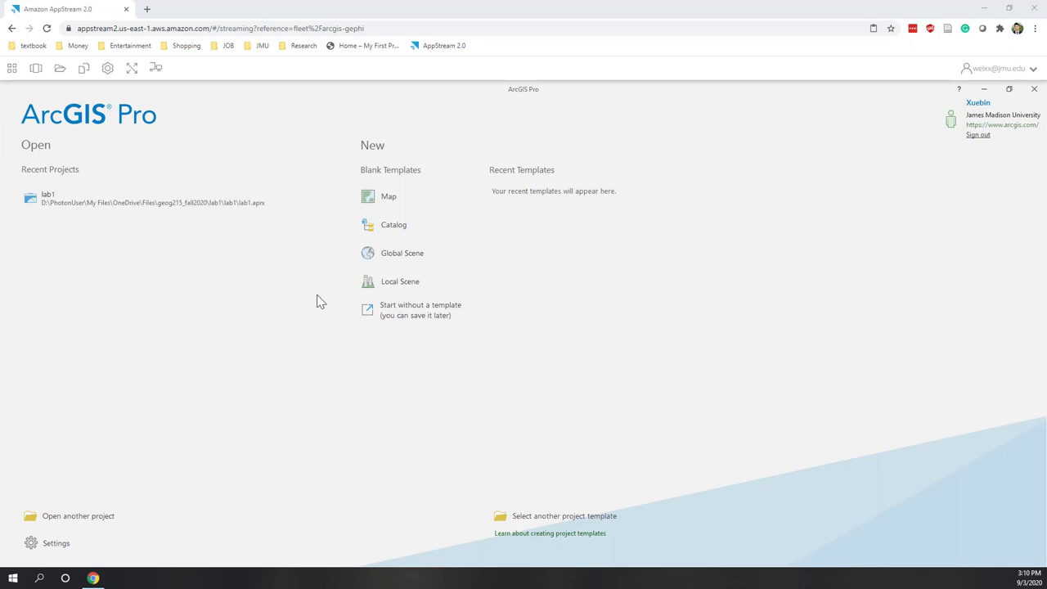
Start a new project from the blank Map template and browse for its location on the AppStreamUsers (D:) drive.
click(300, 194)
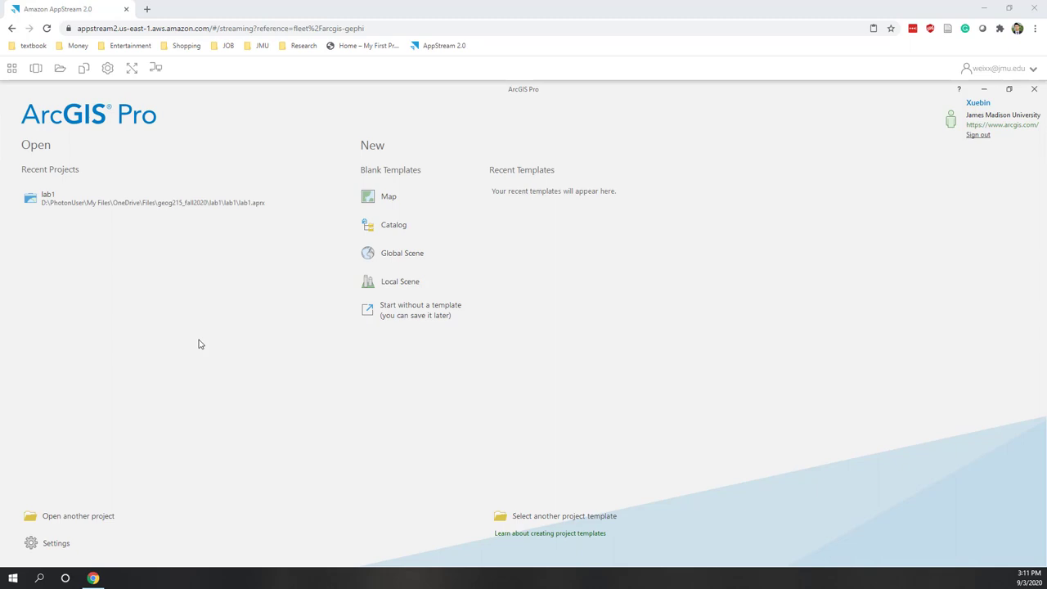
click(413, 199)
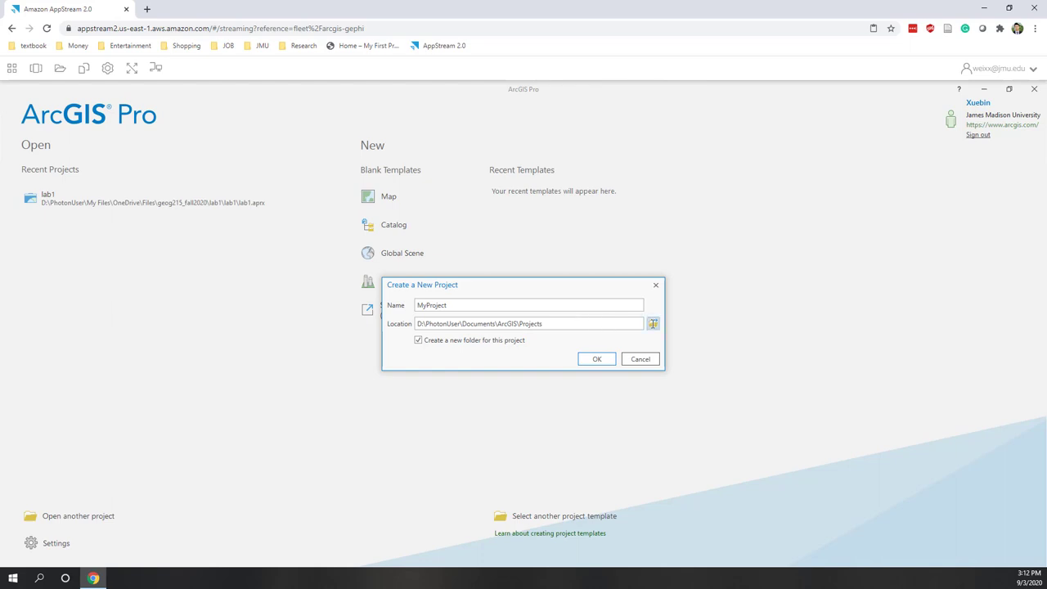
click(652, 325)
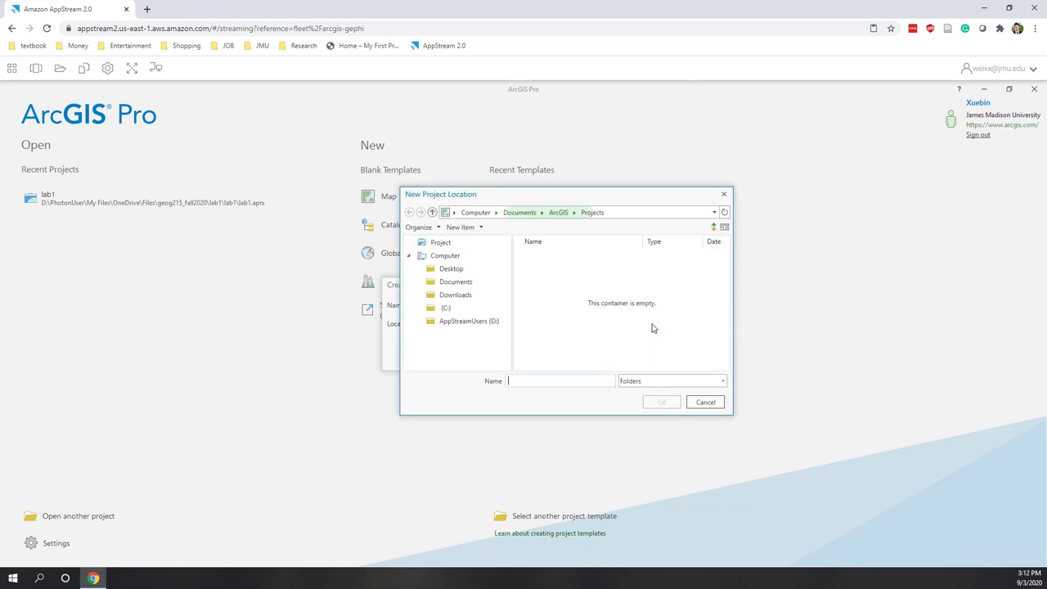
click(446, 309)
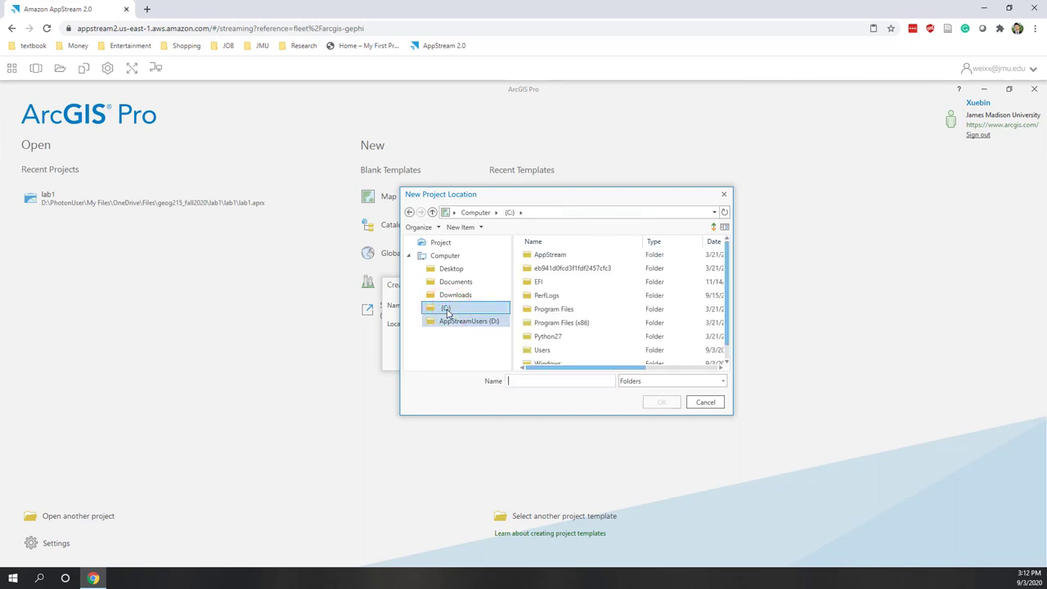
scroll(631, 339, down, 1)
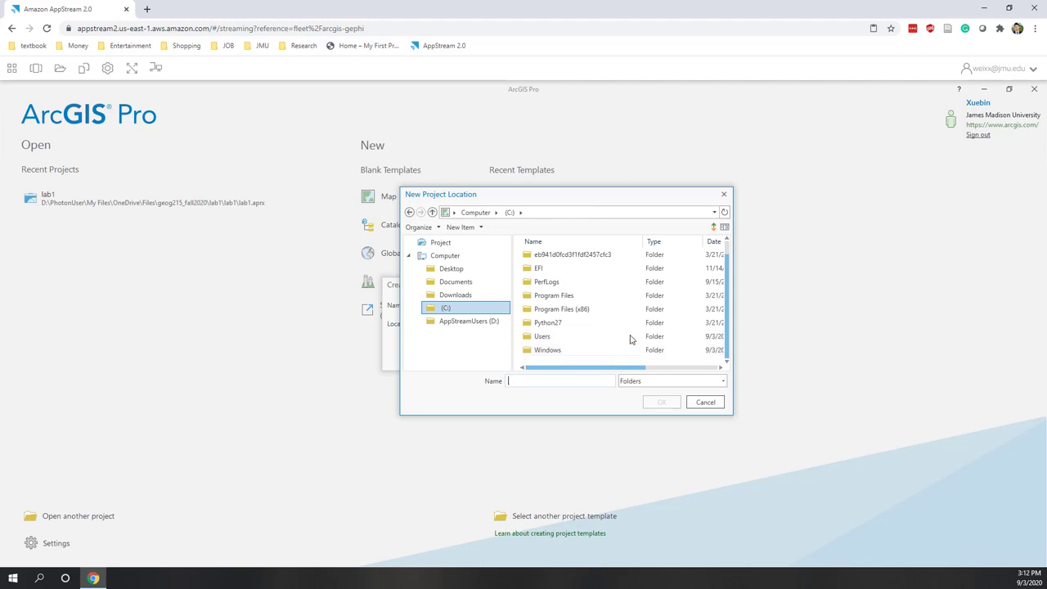
click(466, 324)
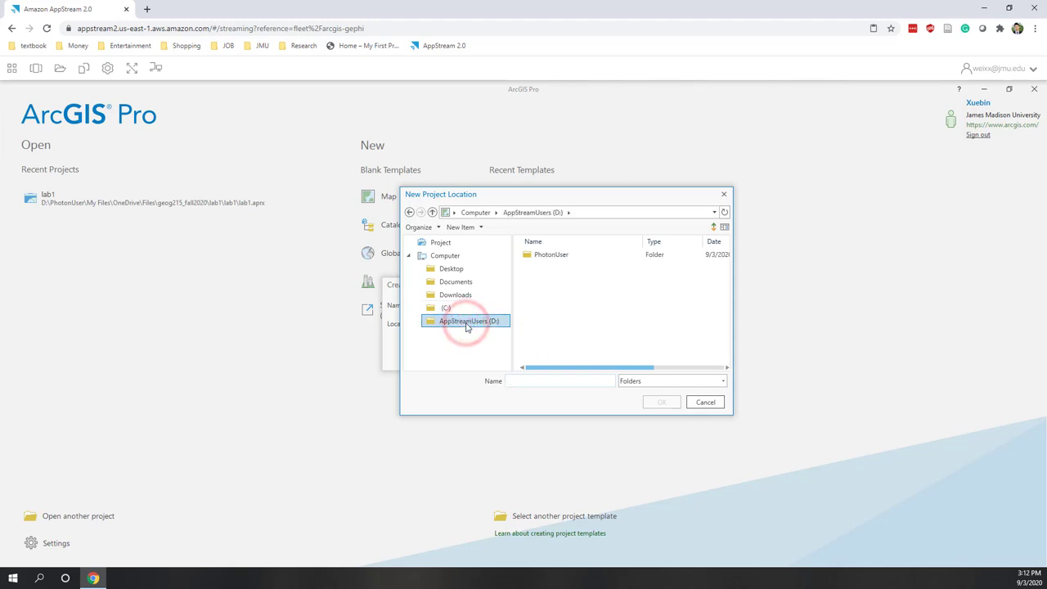
Navigate to the folder PhotonUser\My Files\OneDrive\Files\geog215_fall2020 for the project location.
double_click(542, 255)
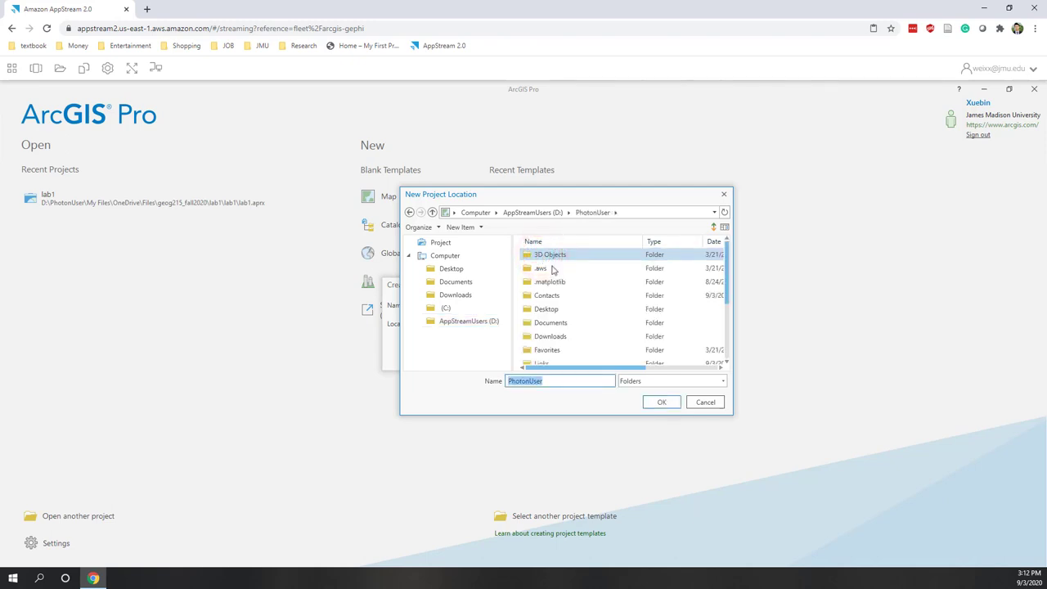
scroll(577, 297, down, 3)
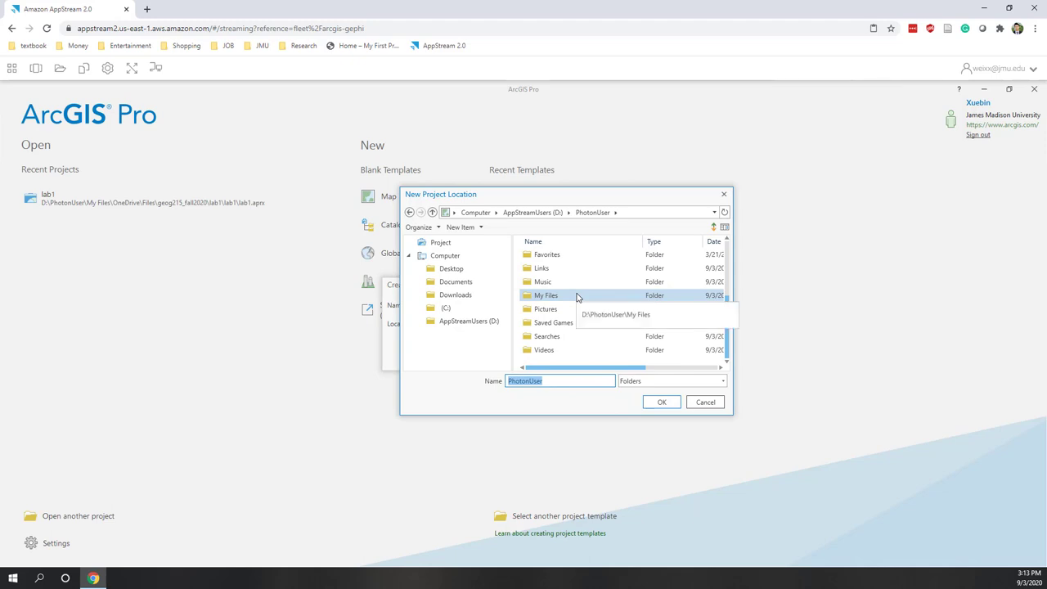
double_click(561, 296)
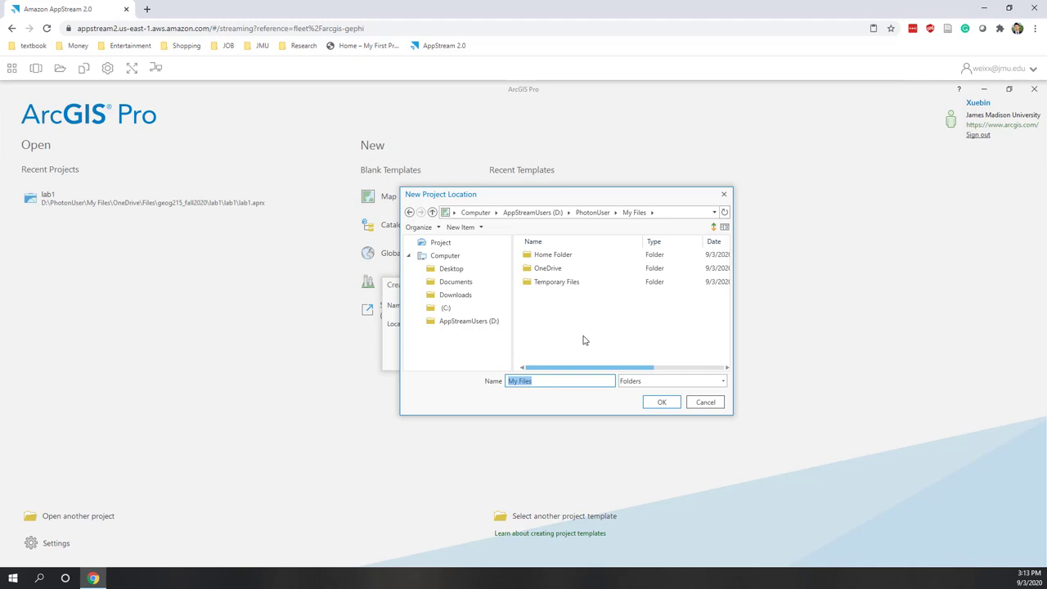
double_click(545, 270)
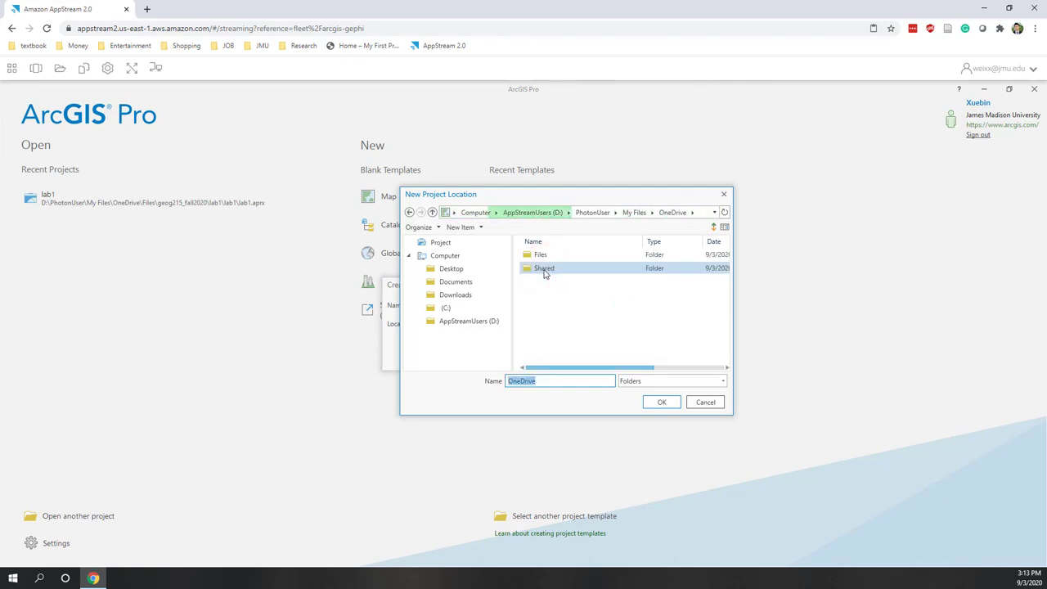
double_click(539, 256)
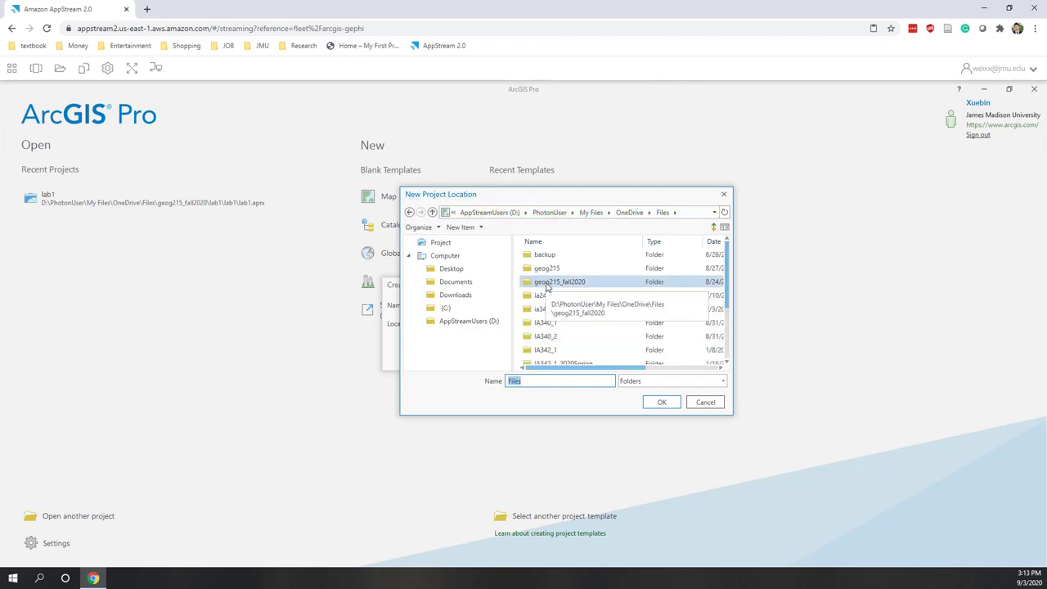
click(547, 285)
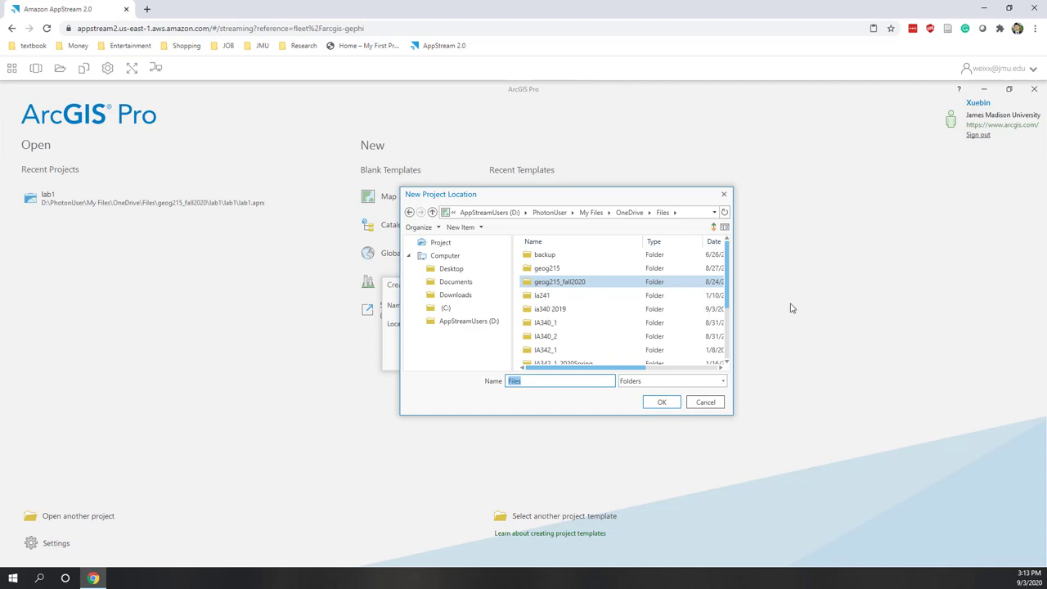
click(570, 284)
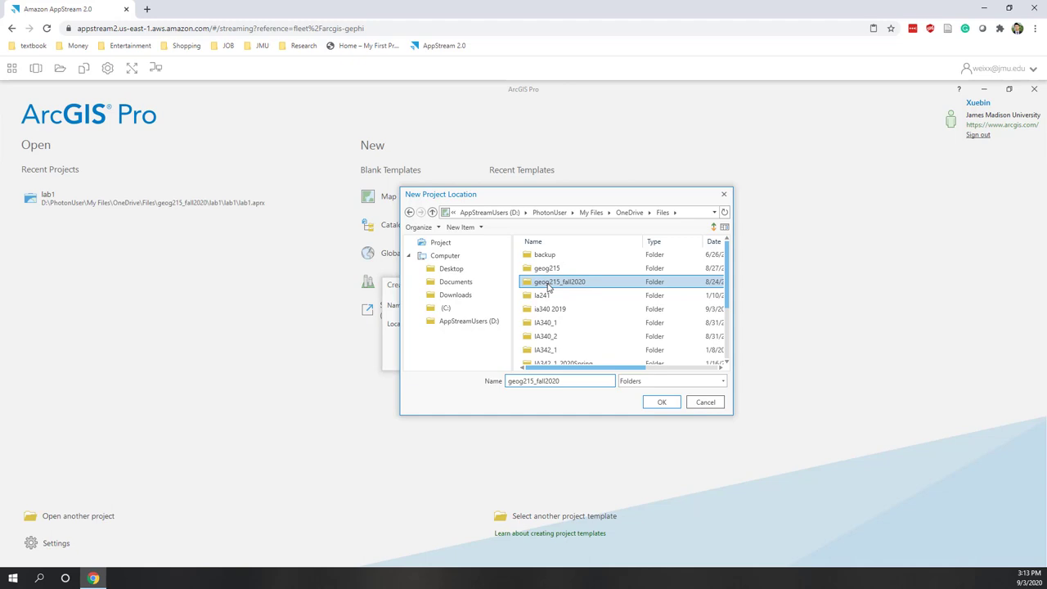
double_click(573, 284)
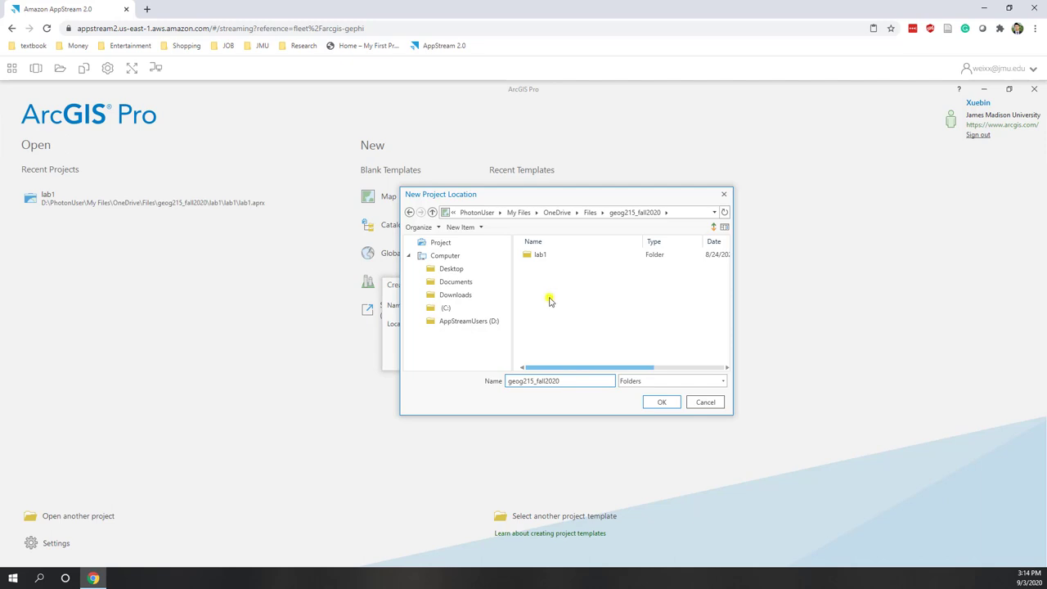
Create a new folder inside geog215_fall2020 and try to name it lab2.
right_click(549, 301)
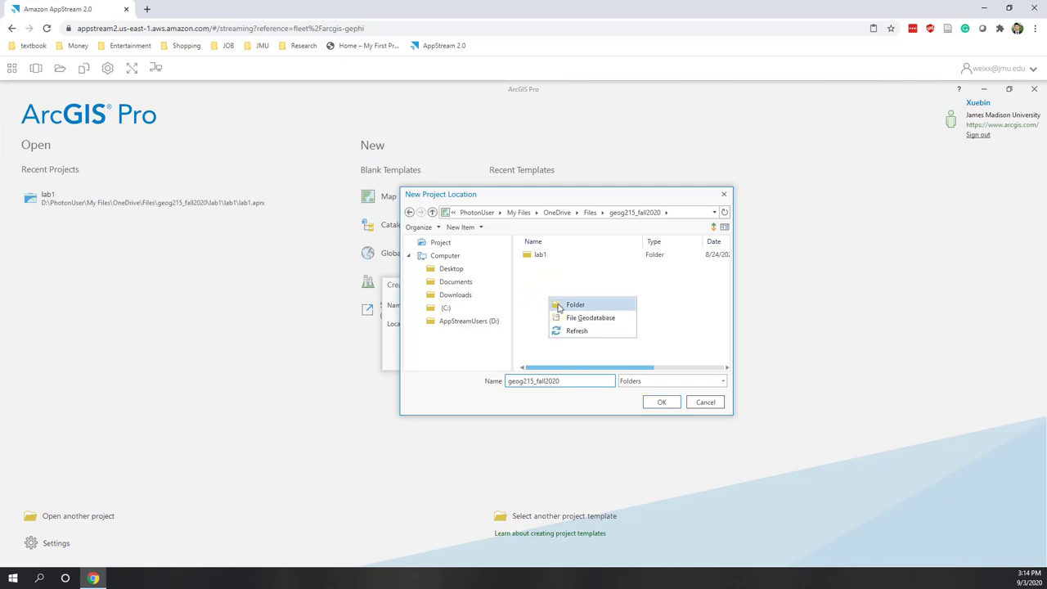
click(559, 308)
text(lab2)
click(560, 309)
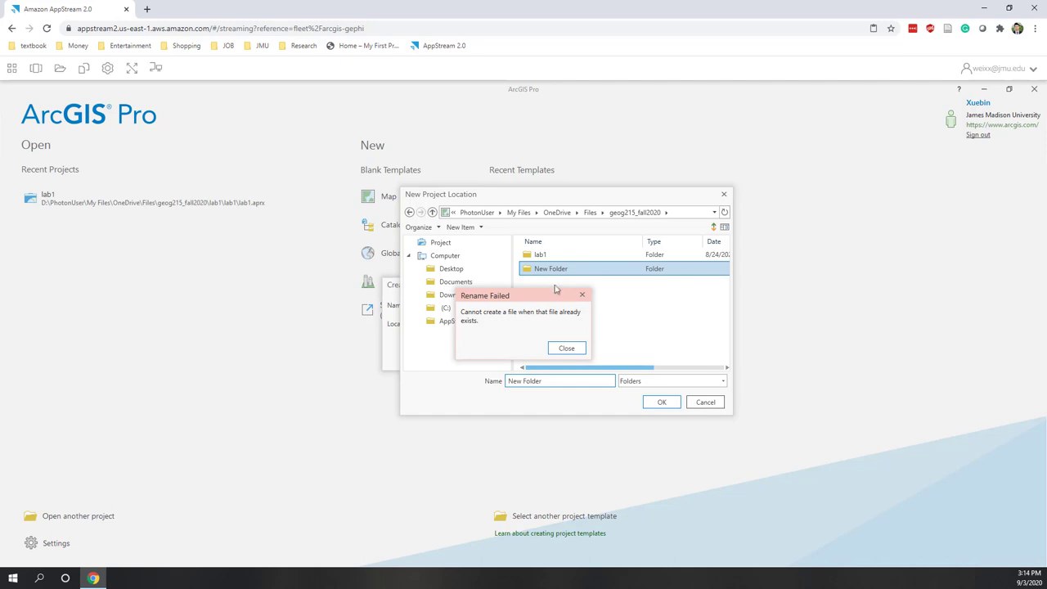
click(559, 347)
Rename the new folder to lab2_v2 and choose it as the project location.
right_click(552, 272)
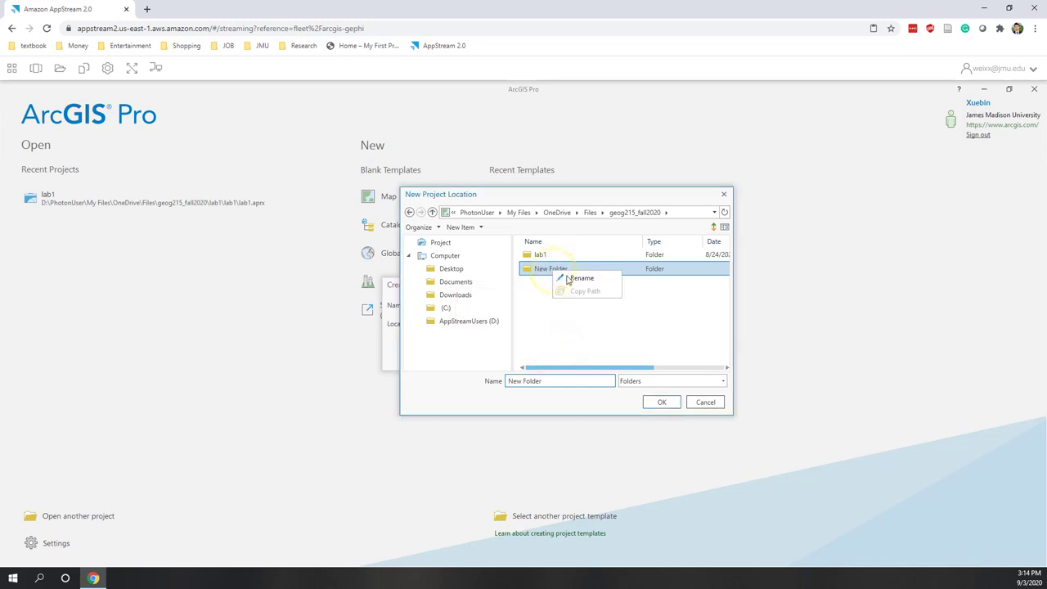
click(569, 279)
text(lab2_v2)
click(565, 278)
click(561, 269)
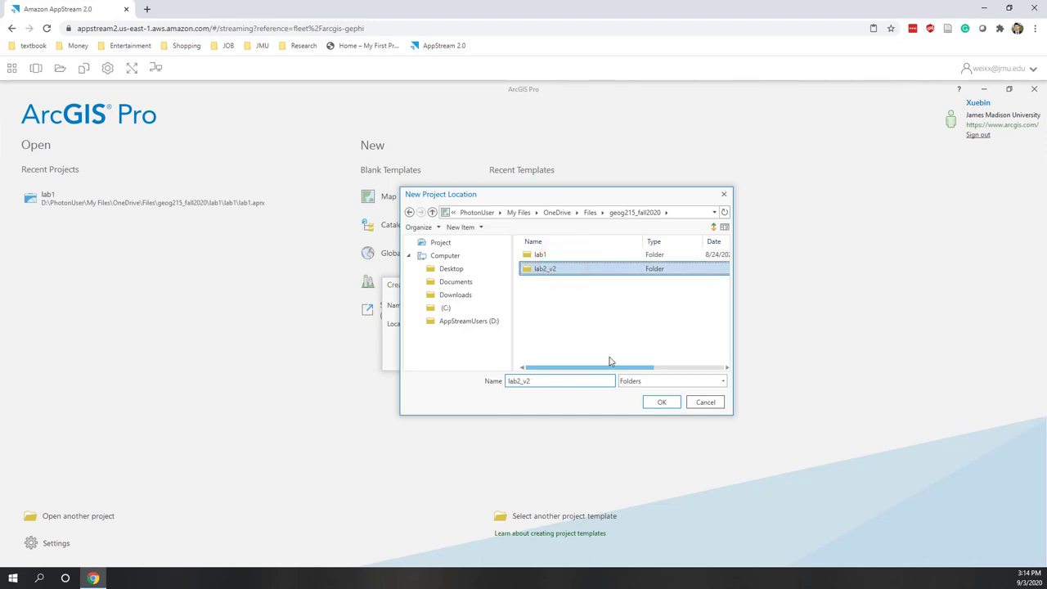
click(651, 400)
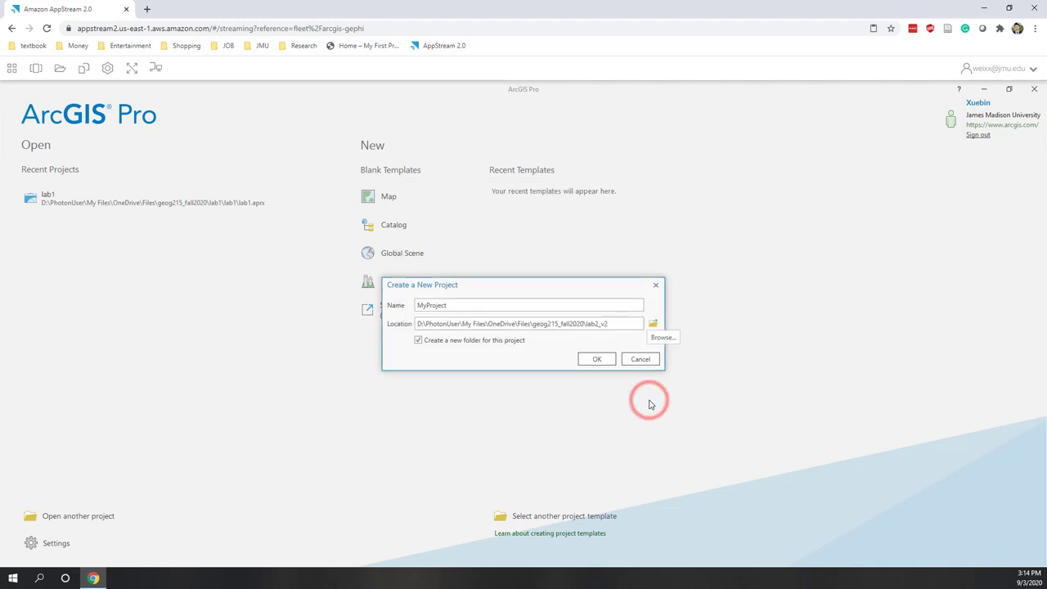
Name the project lab2 and create it, keeping a new folder for the project.
drag(455, 304, 381, 305)
text(lab2)
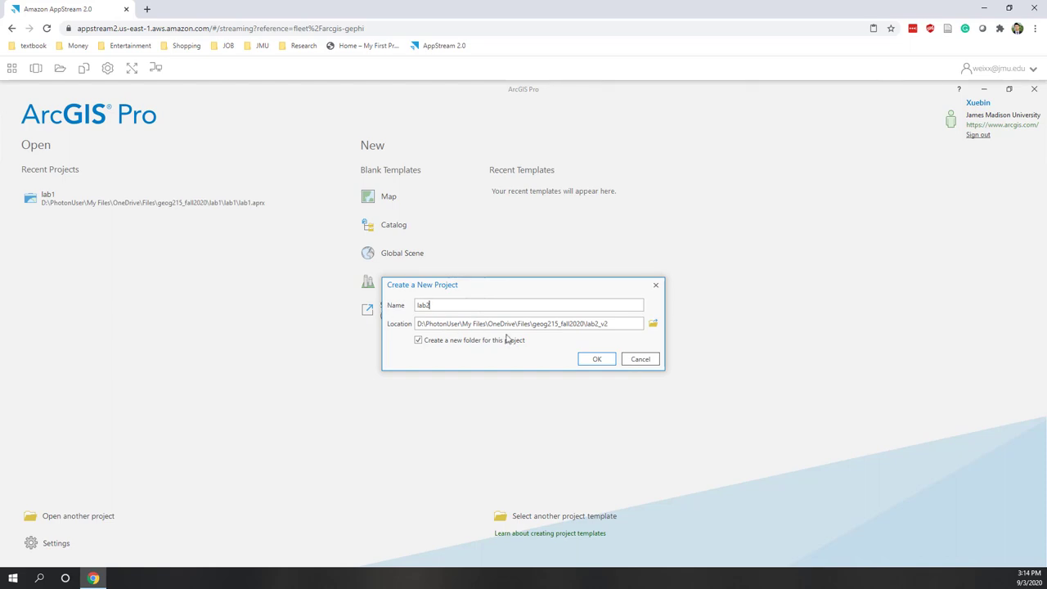
click(602, 362)
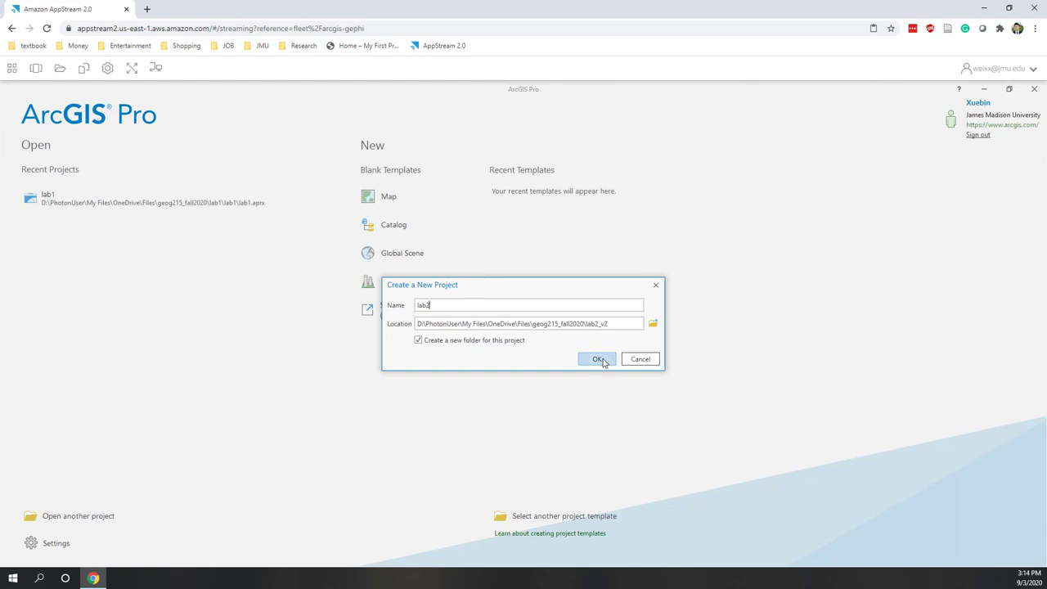
click(602, 362)
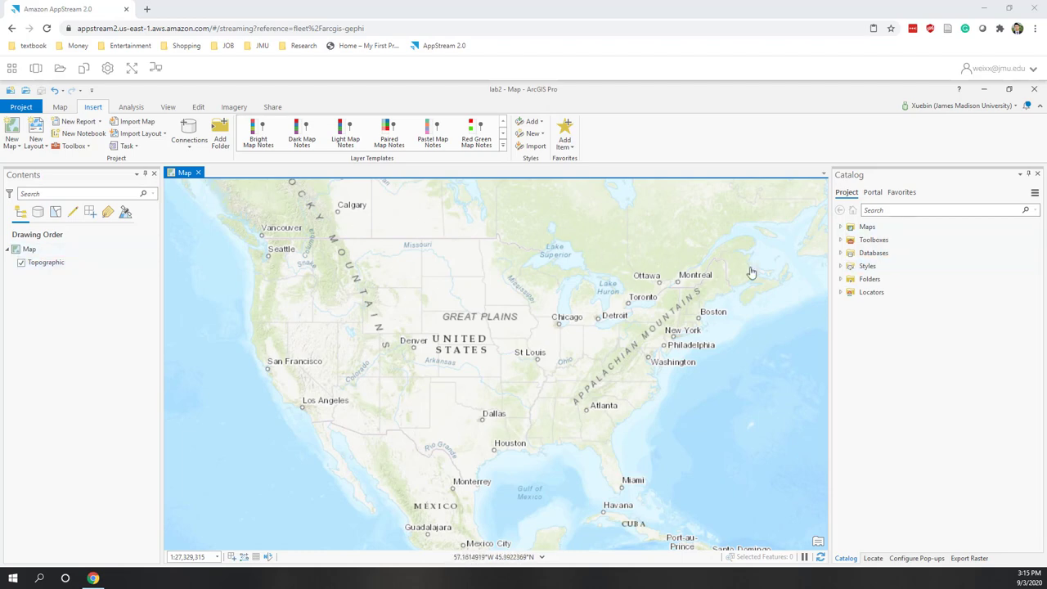
Expand the project's lab2 folder in the catalog to examine its contents.
click(839, 279)
click(849, 292)
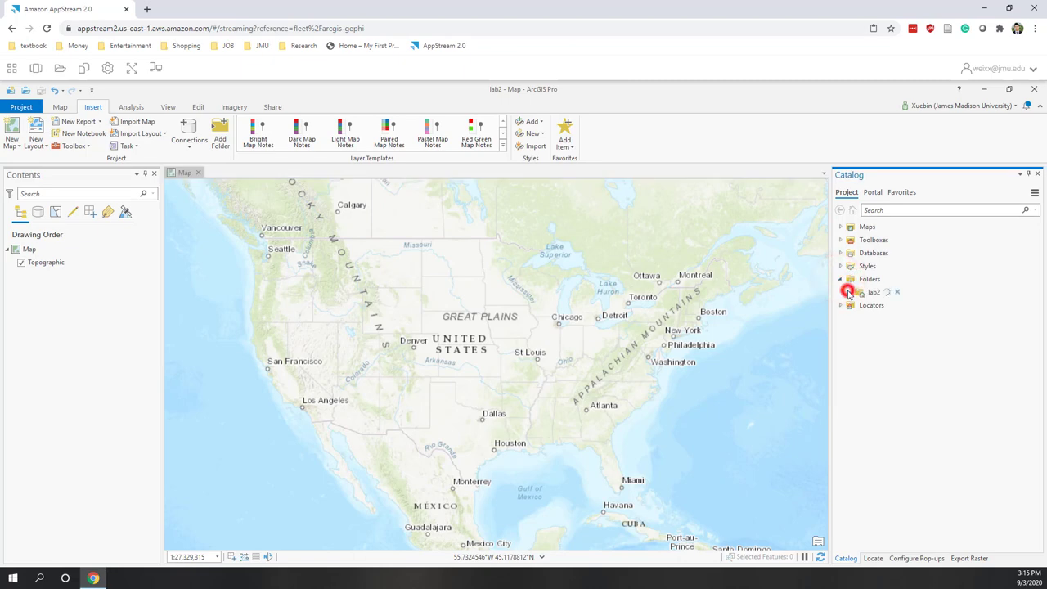
click(900, 321)
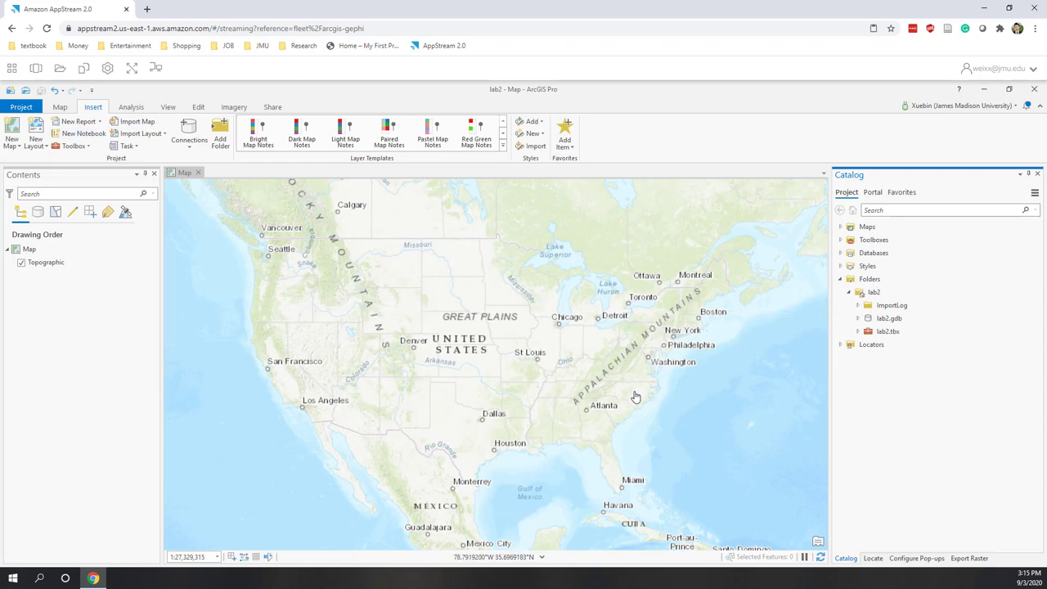
click(172, 107)
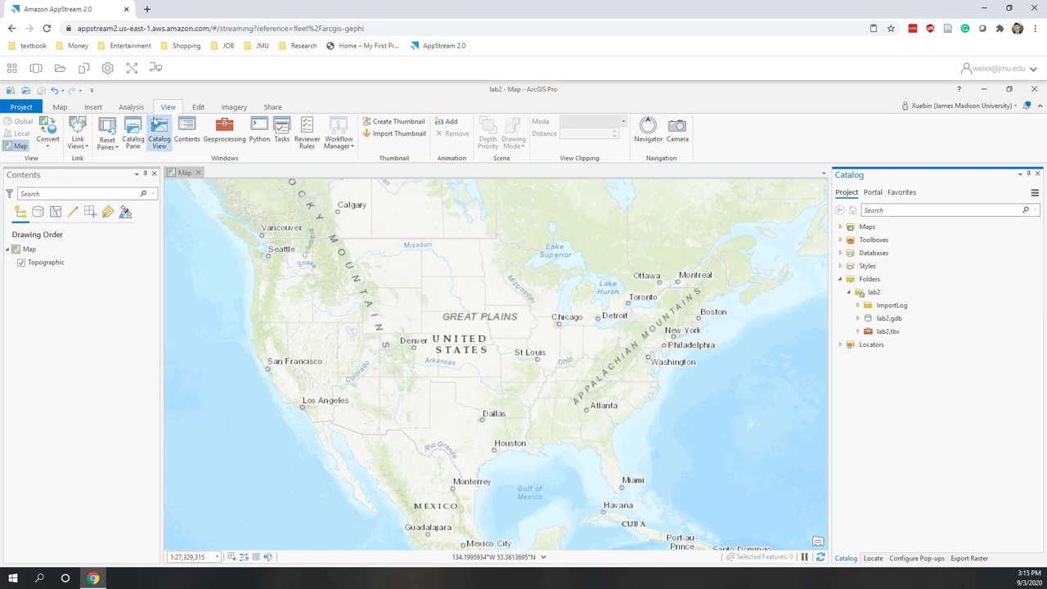
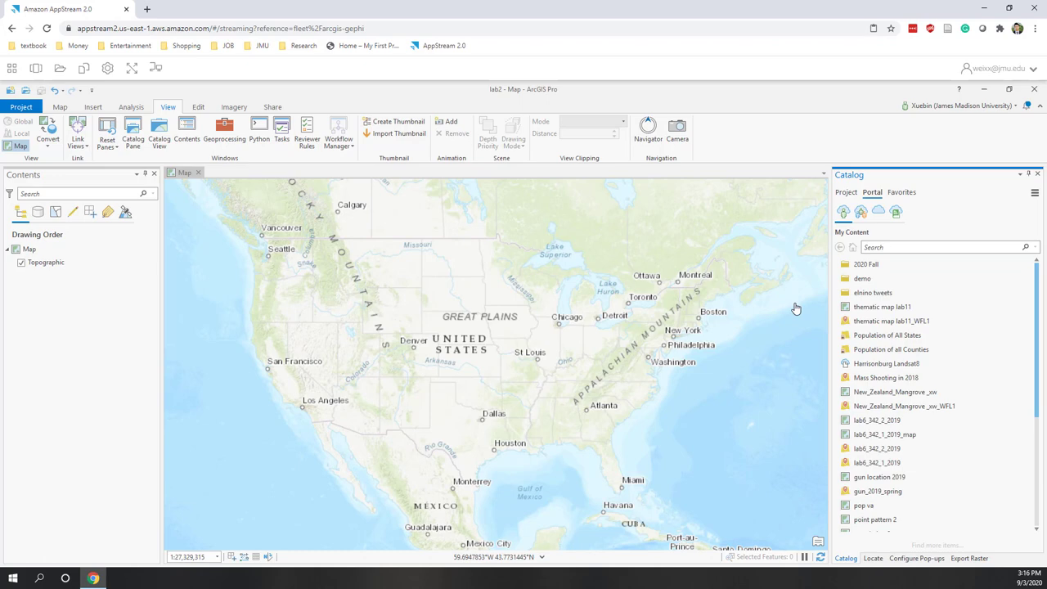
Search all portal content in the catalog for "image in harrisonburg".
click(863, 212)
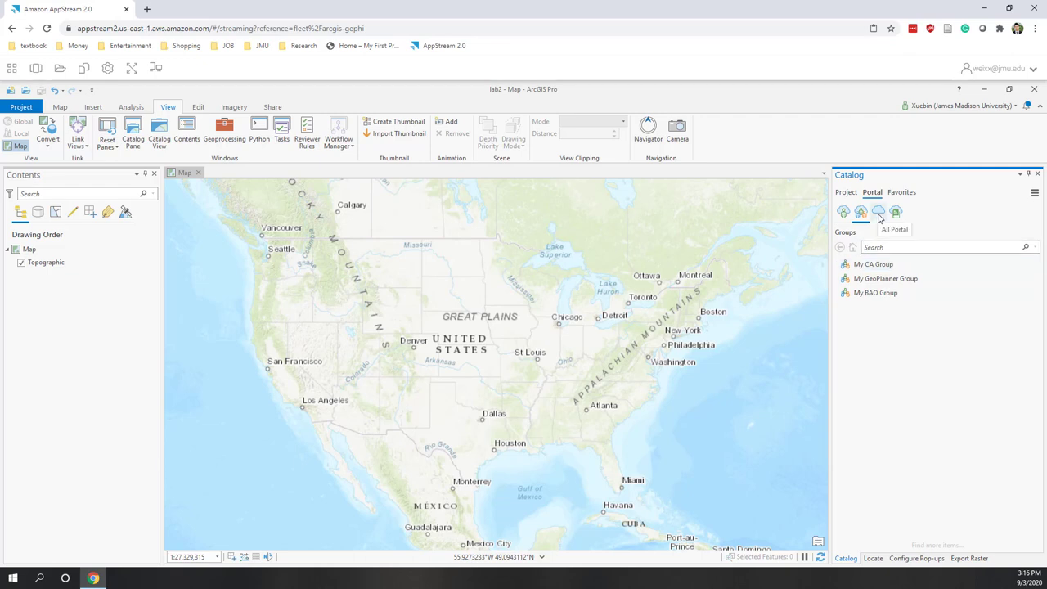
click(878, 212)
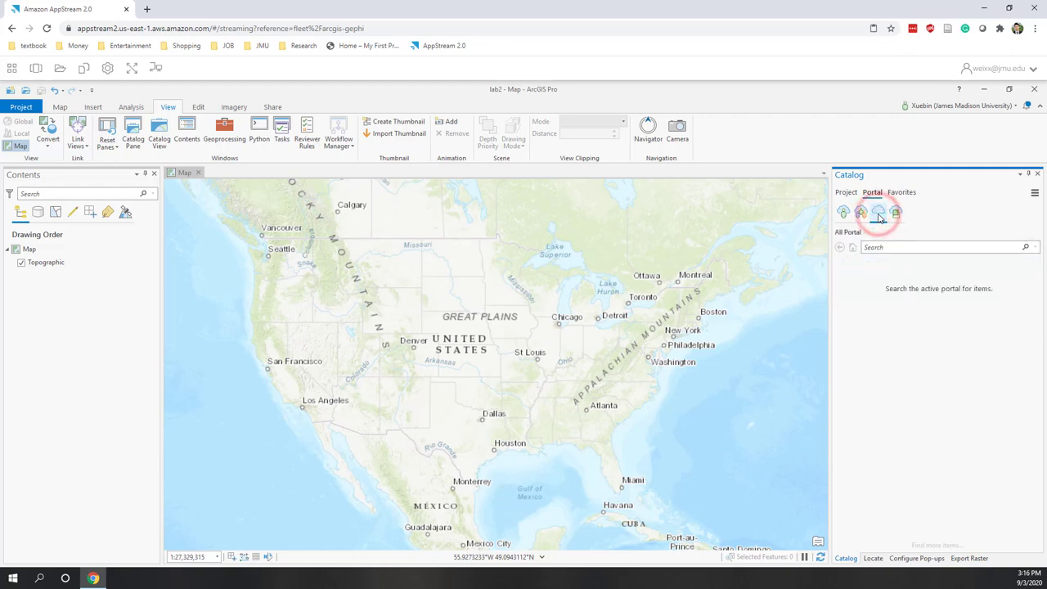
click(882, 247)
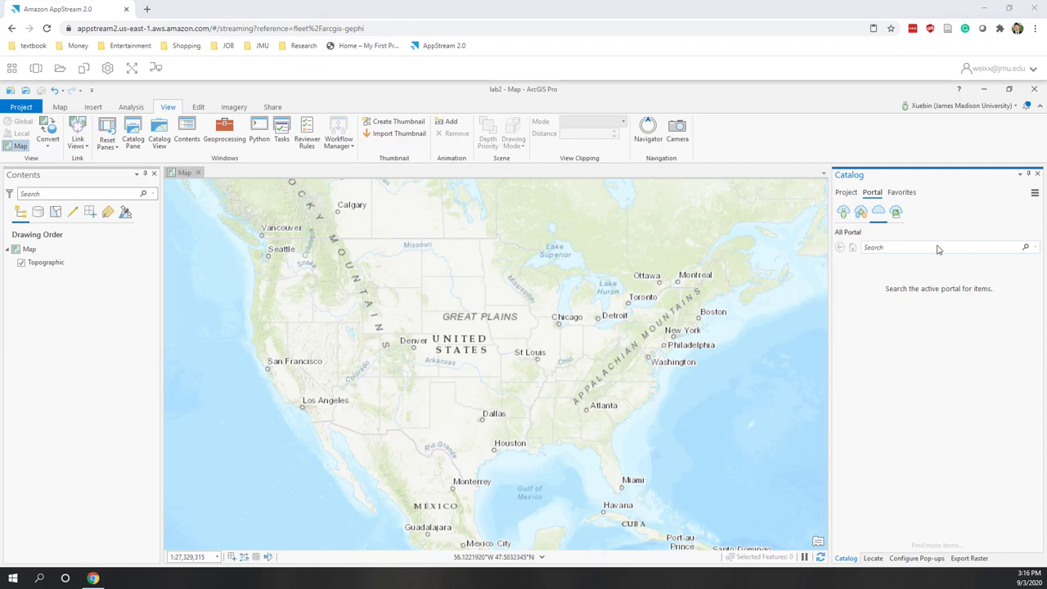
click(876, 250)
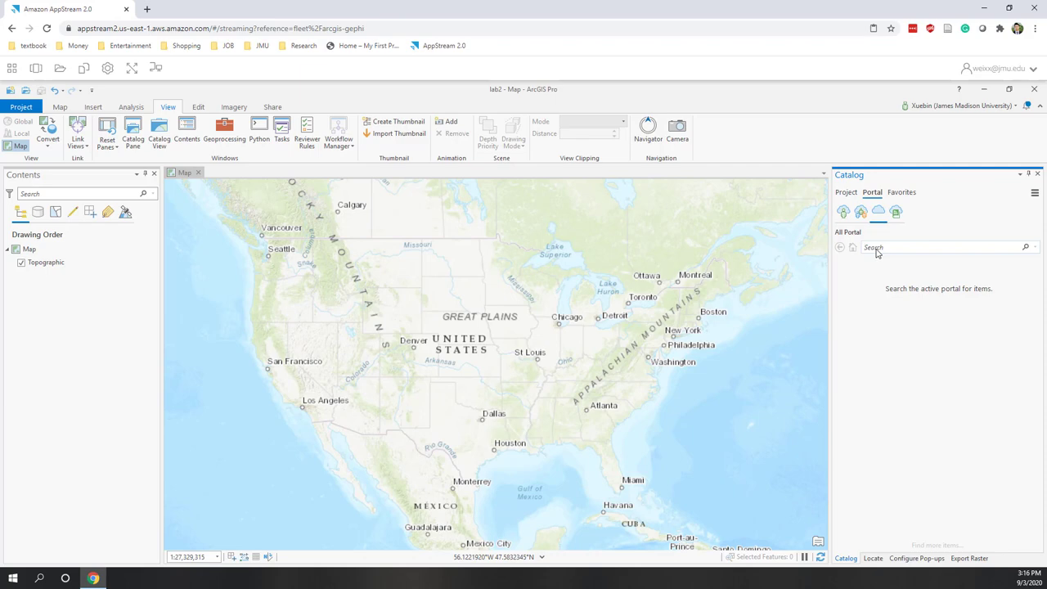
text(image in)
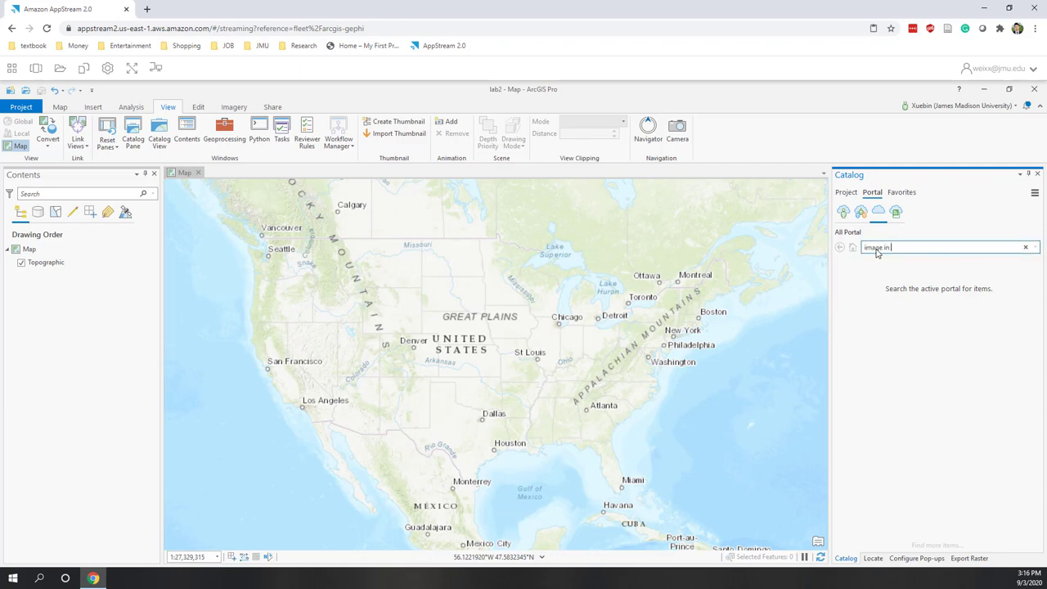
text( harrisonburg)
key(Return)
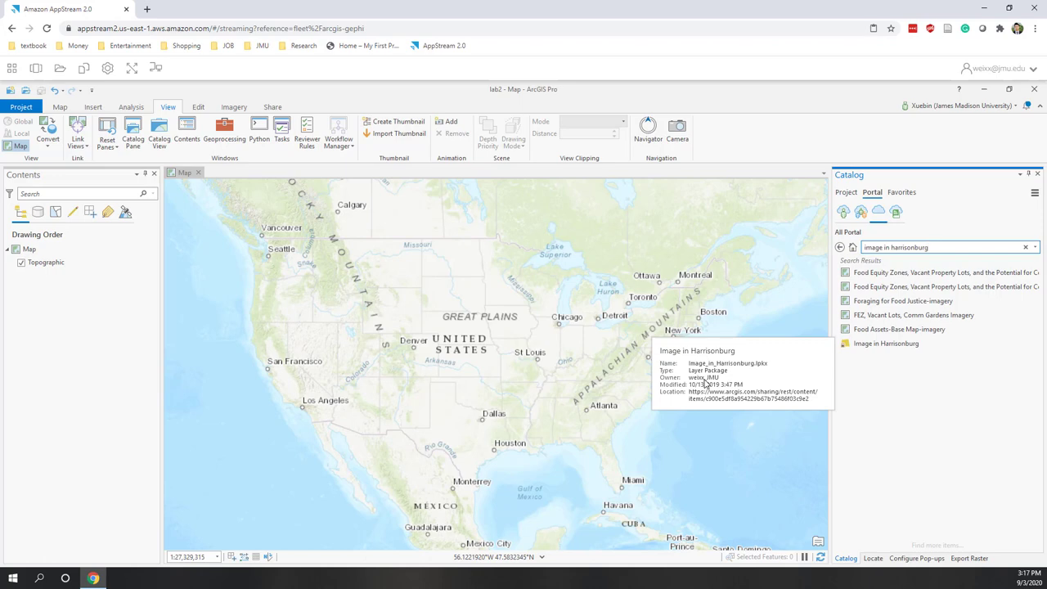
Add the Image in Harrisonburg layer package from the portal results to the map.
click(882, 344)
drag(882, 345, 633, 345)
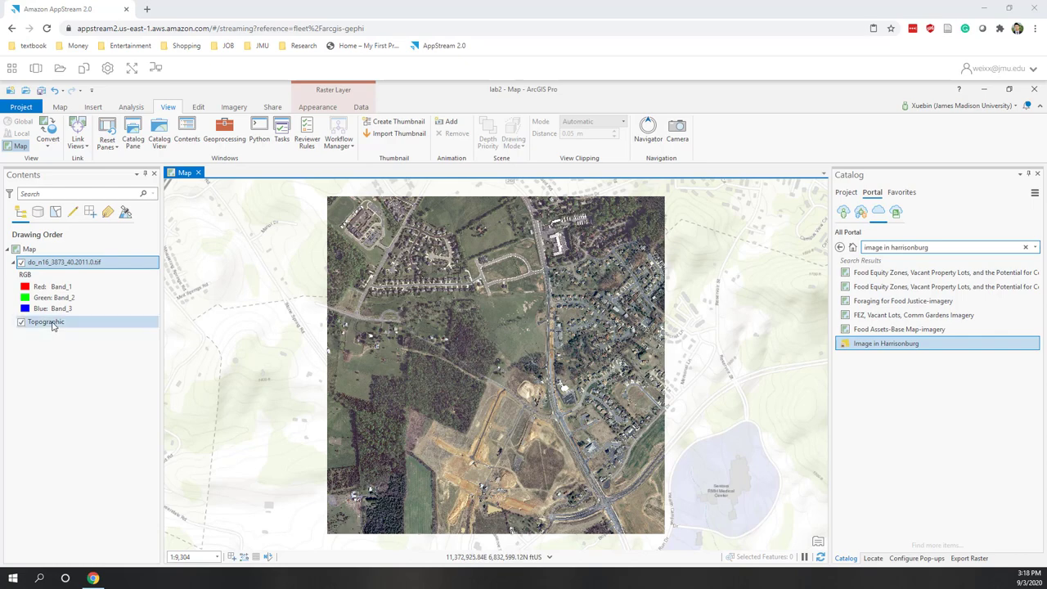
scroll(505, 356, down, 3)
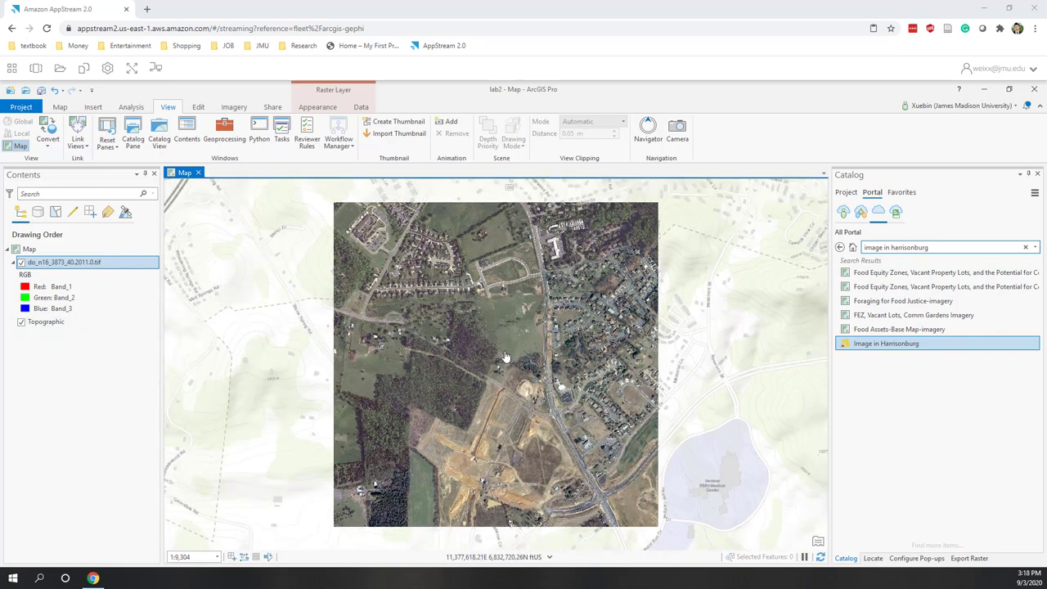
scroll(505, 357, down, 3)
scroll(504, 356, up, 4)
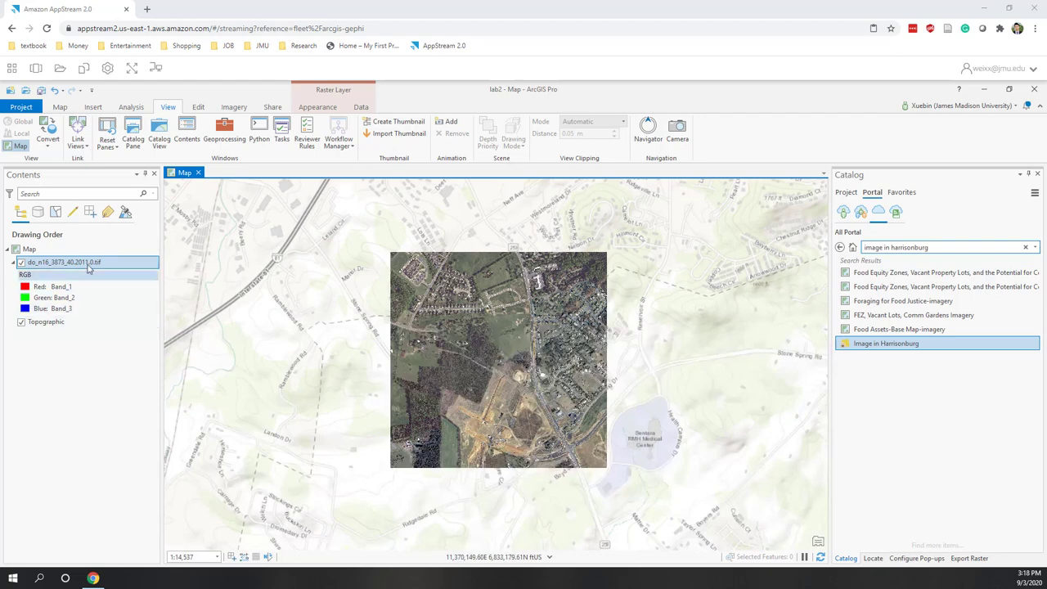
Zoom to the extent of the do_n16_3873_40.2011.0.tif layer and examine the aerial imagery at closer and wider scales.
right_click(85, 267)
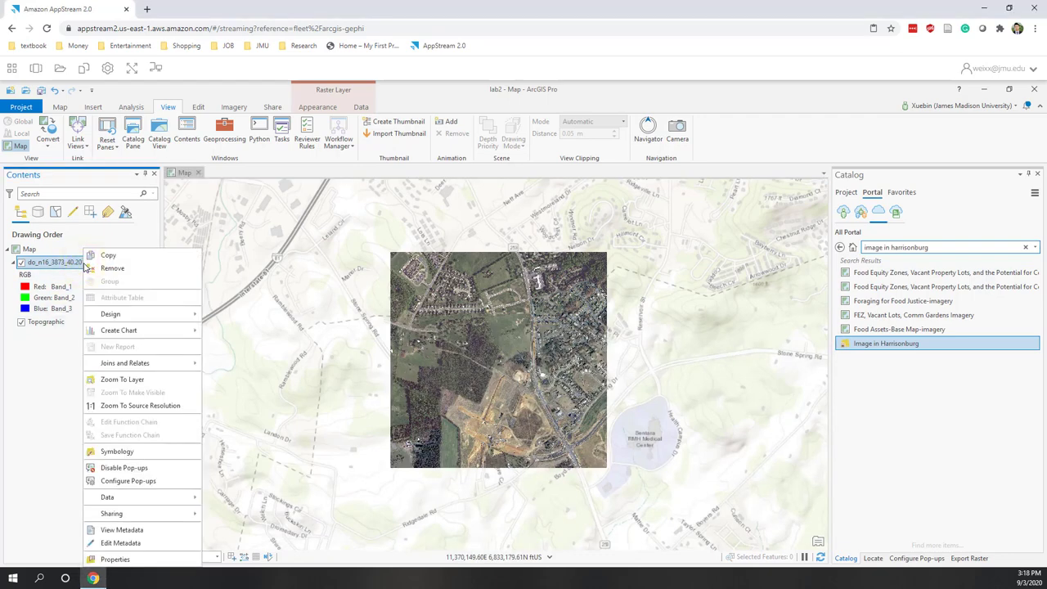
click(130, 381)
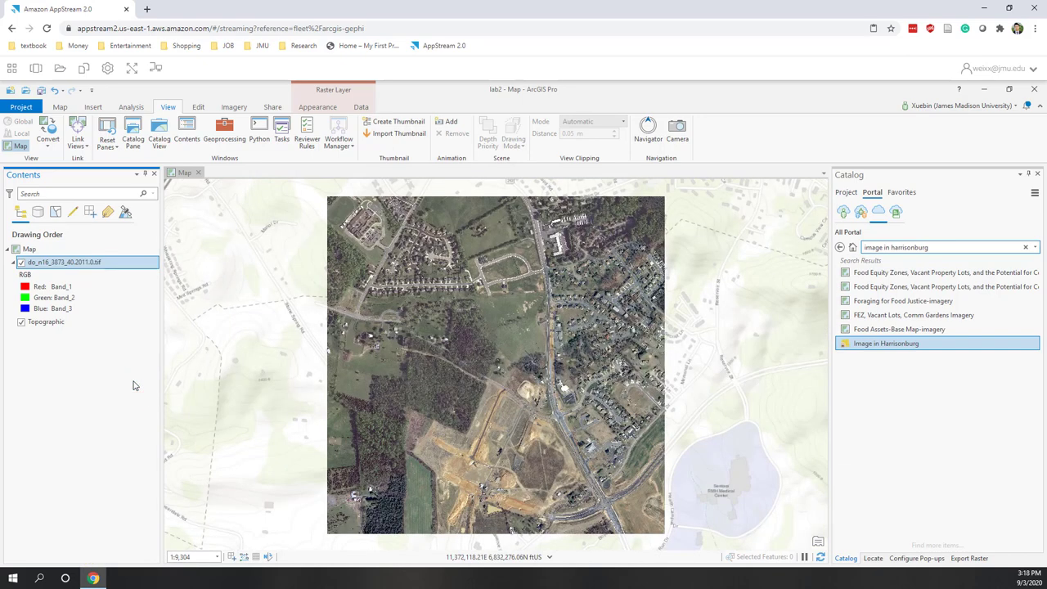
right_click(85, 269)
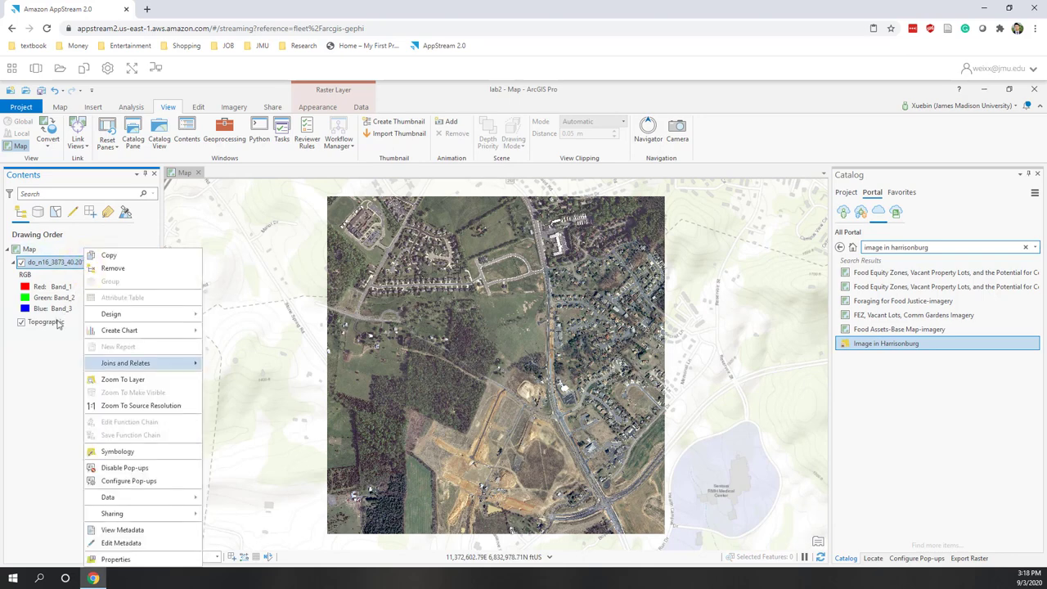
click(22, 394)
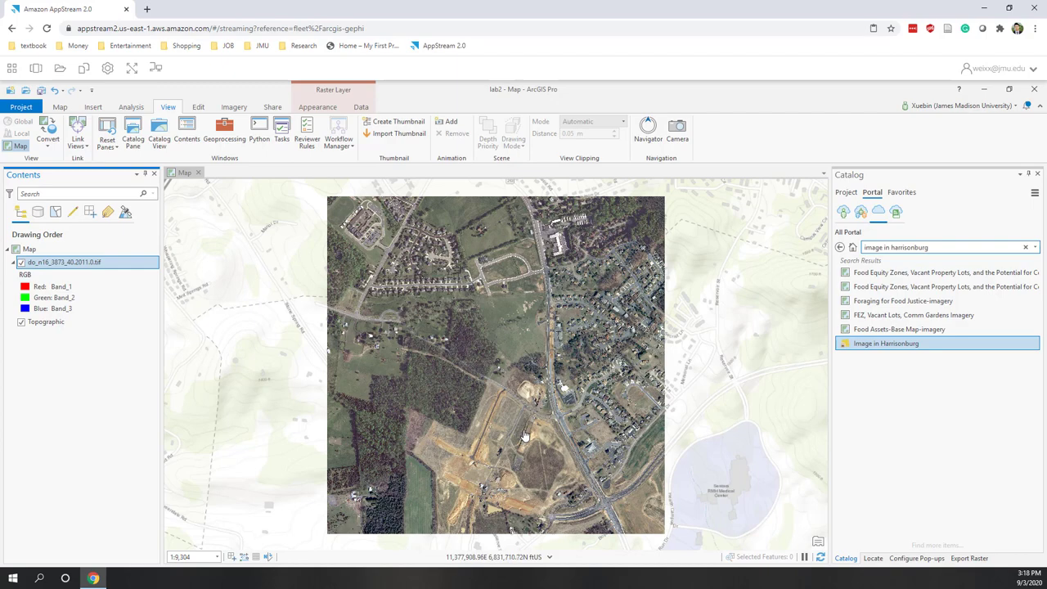
scroll(524, 435, up, 2)
scroll(482, 382, up, 9)
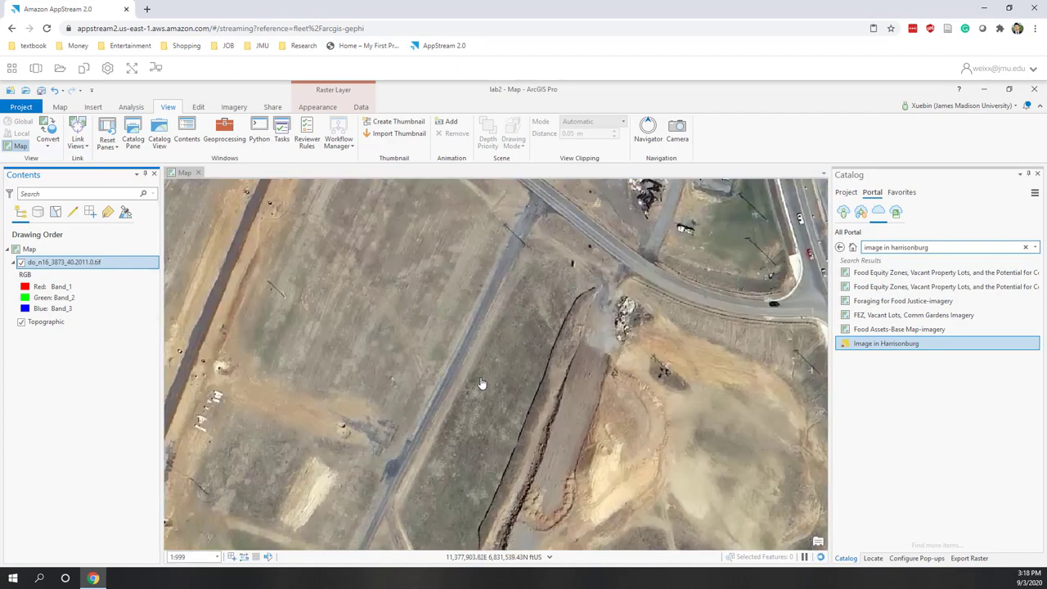
scroll(481, 382, down, 5)
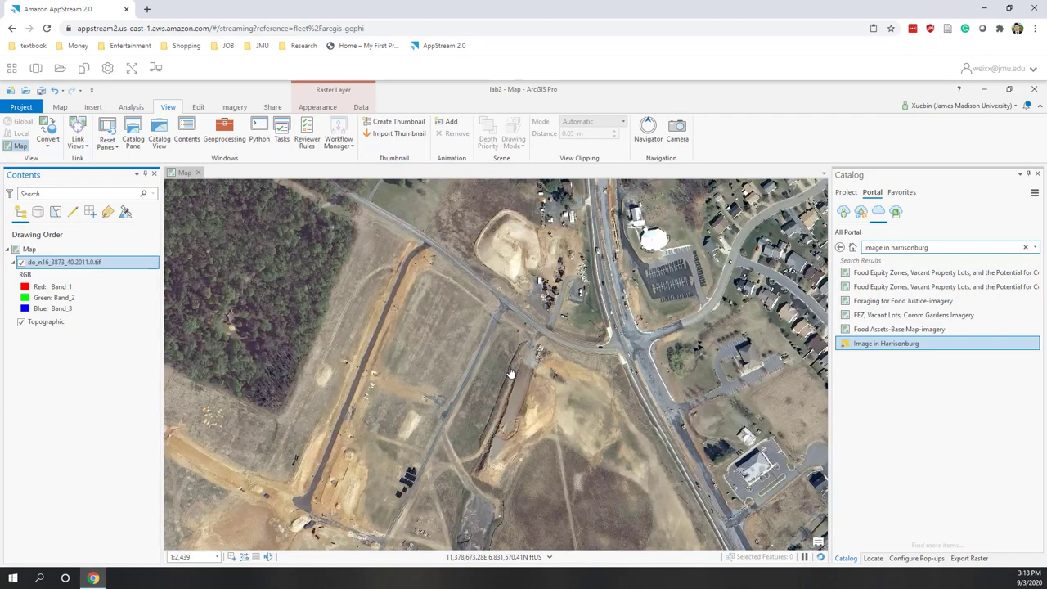
scroll(502, 375, down, 2)
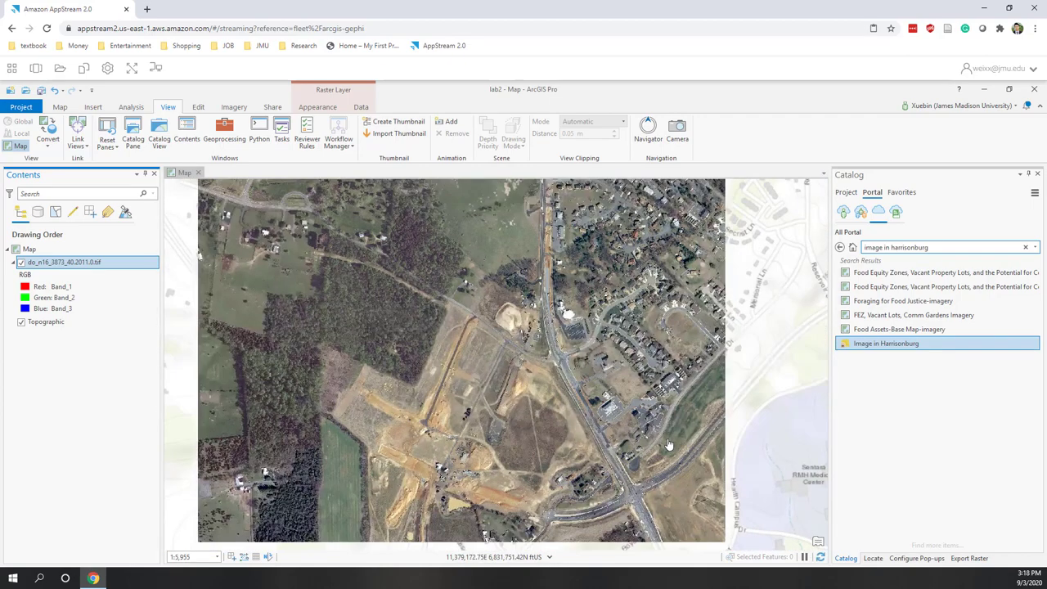
scroll(668, 445, down, 2)
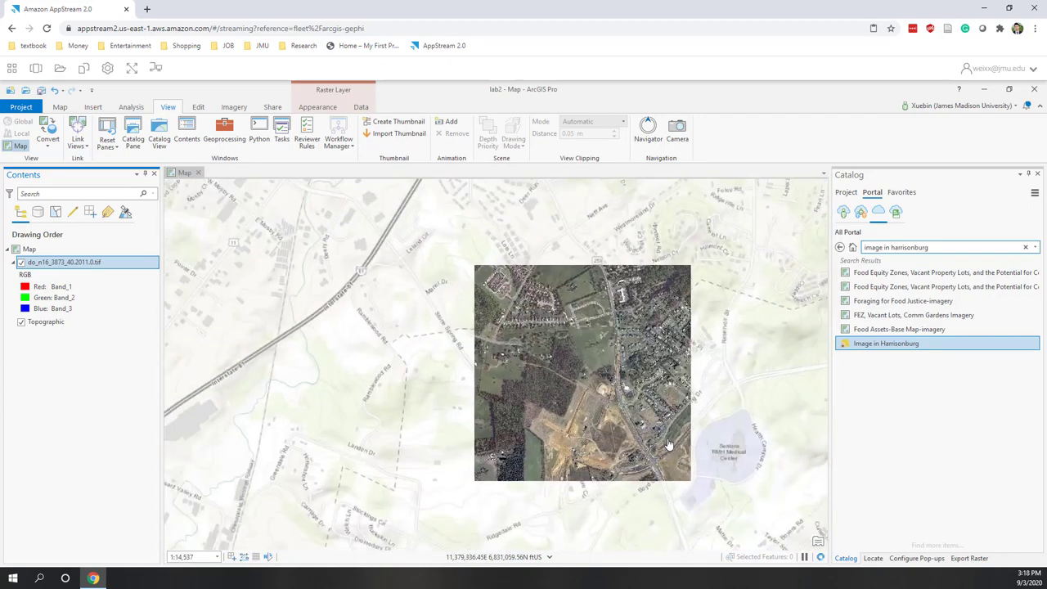
Review the image layer's RGB band assignments and change its band combination to Color Infrared.
click(298, 172)
click(318, 109)
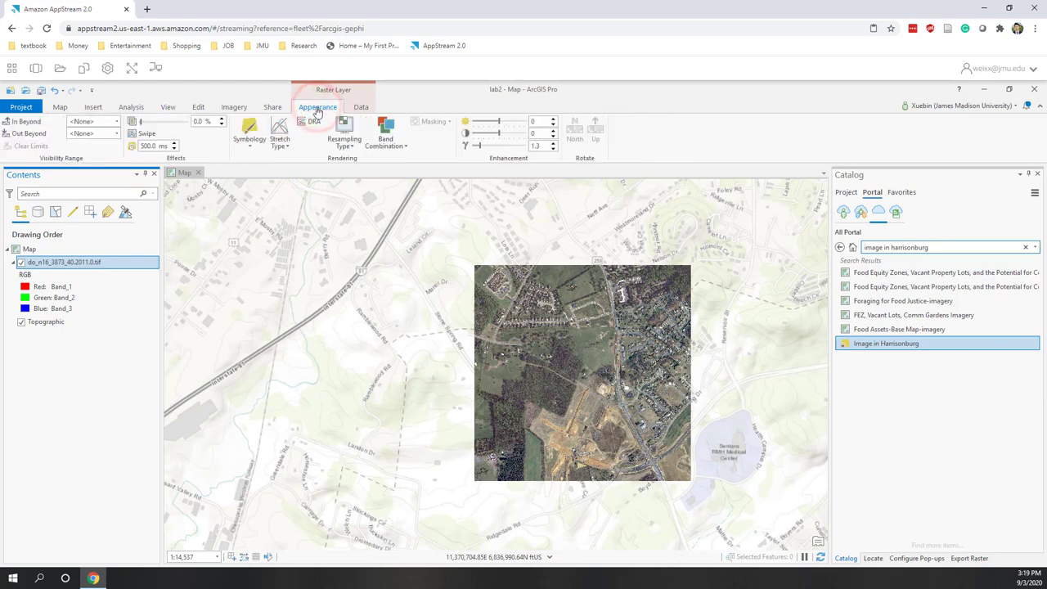
click(59, 296)
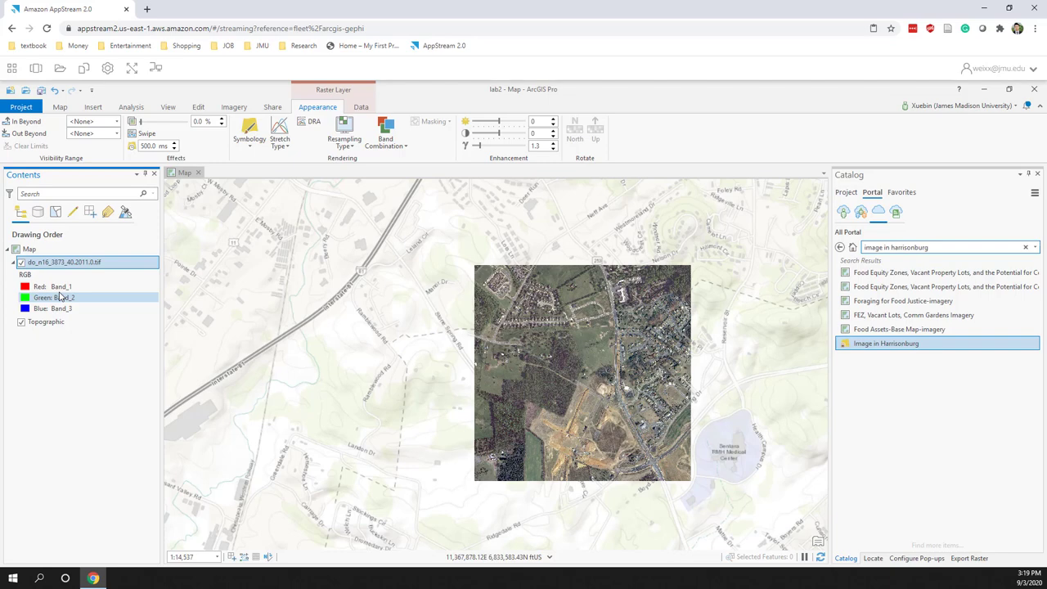
key(Down)
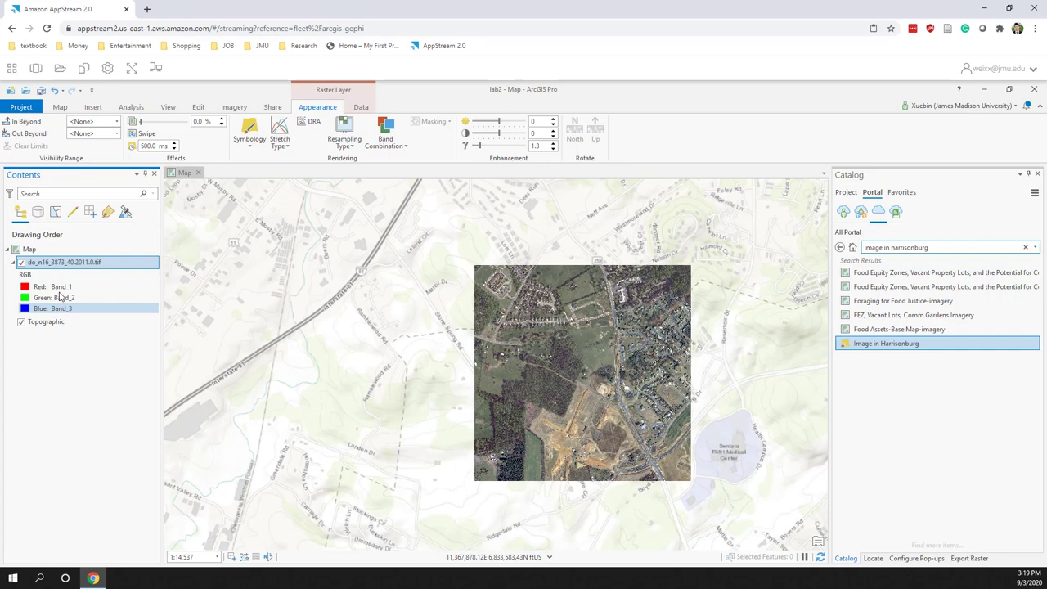
click(70, 301)
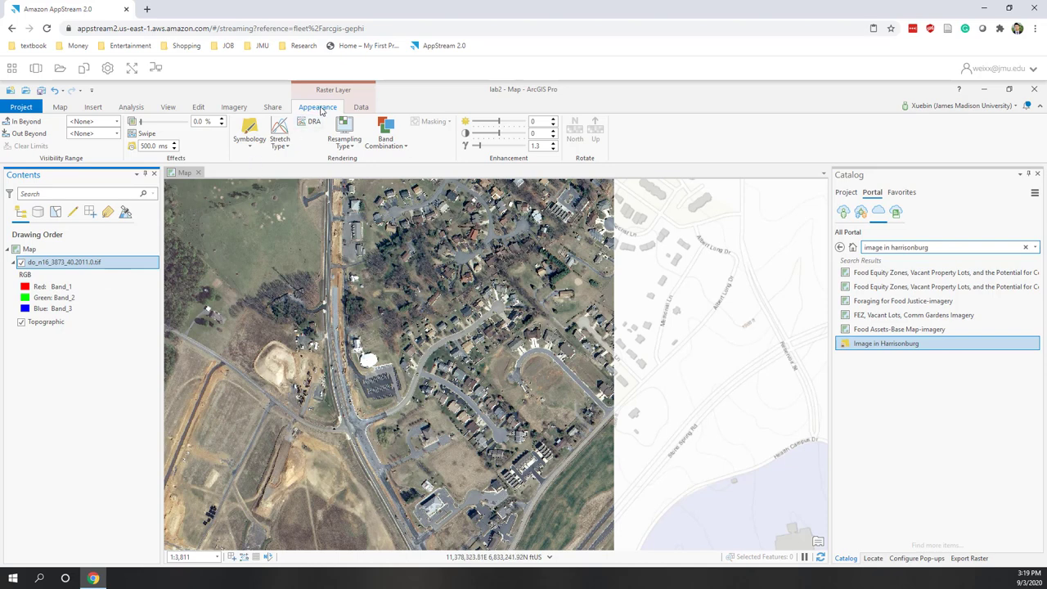
click(393, 147)
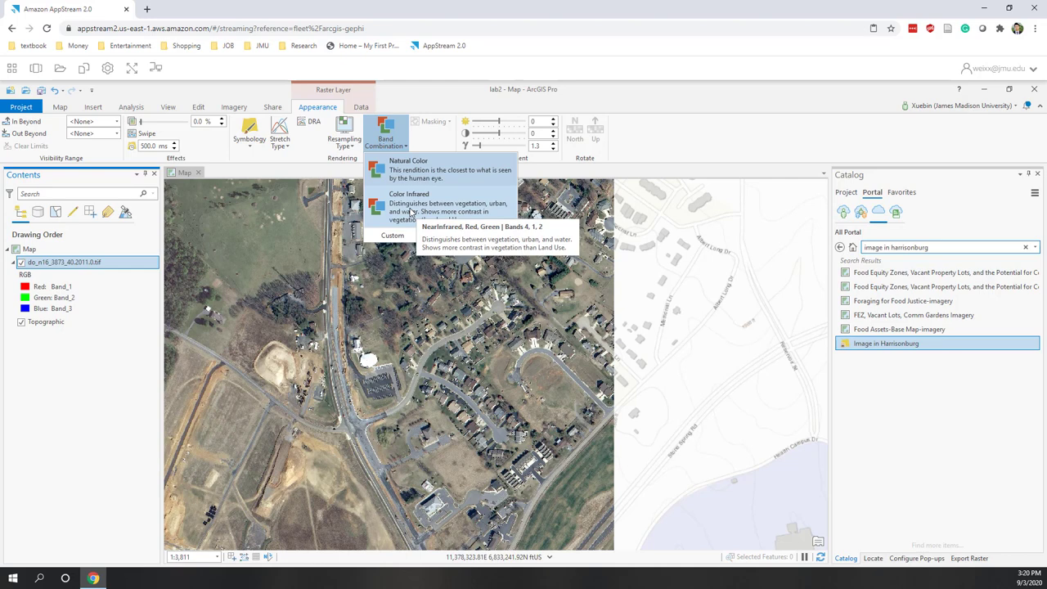
click(410, 211)
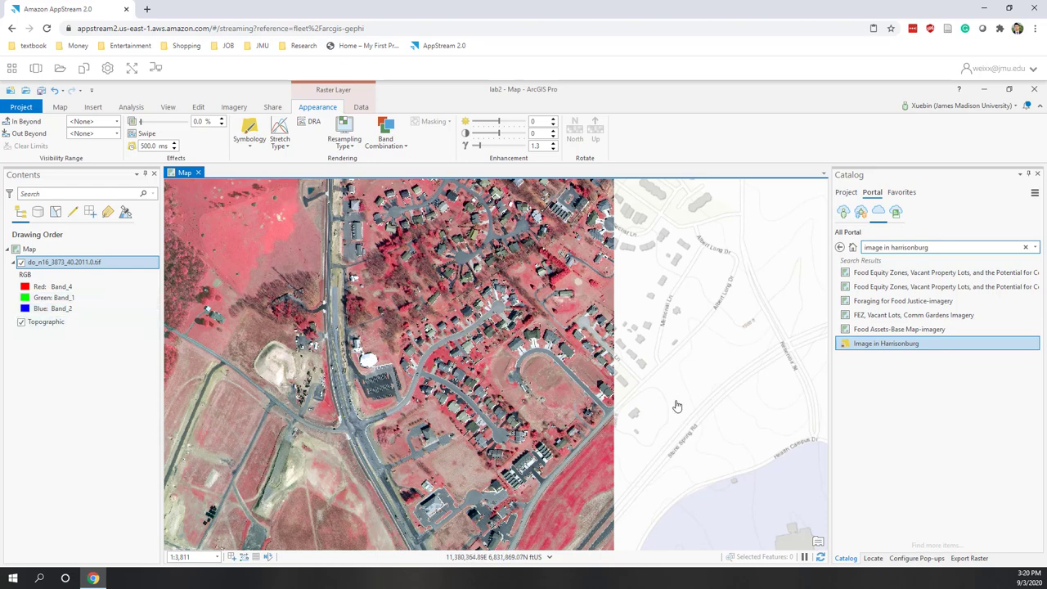
scroll(677, 404, down, 1)
scroll(676, 405, down, 2)
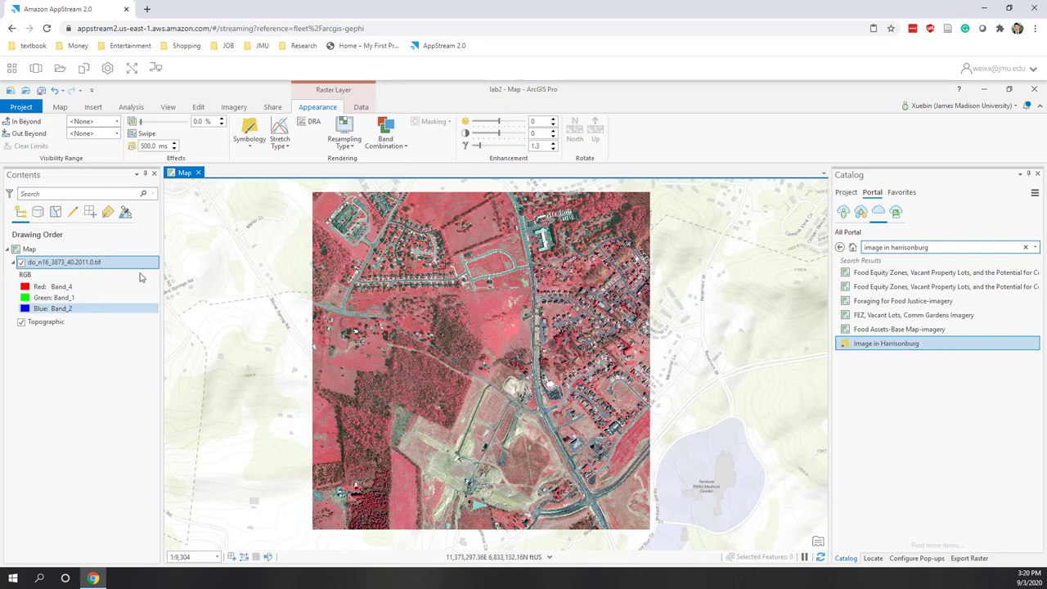
Open the properties of the do_n16_3873_40.2011.0.tif layer and read through its metadata fields from title to use limitations.
right_click(87, 263)
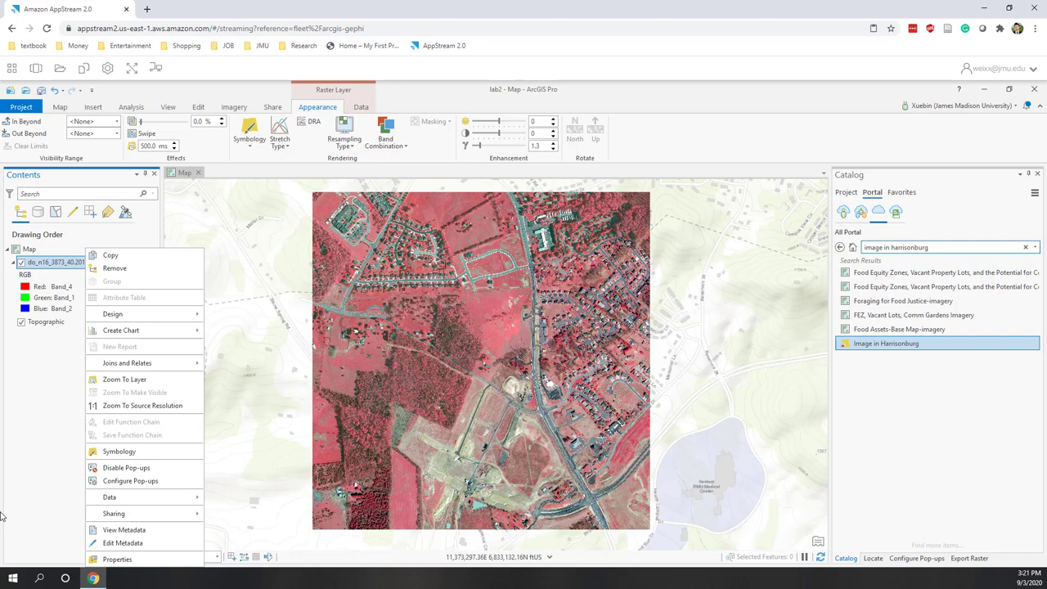
click(108, 561)
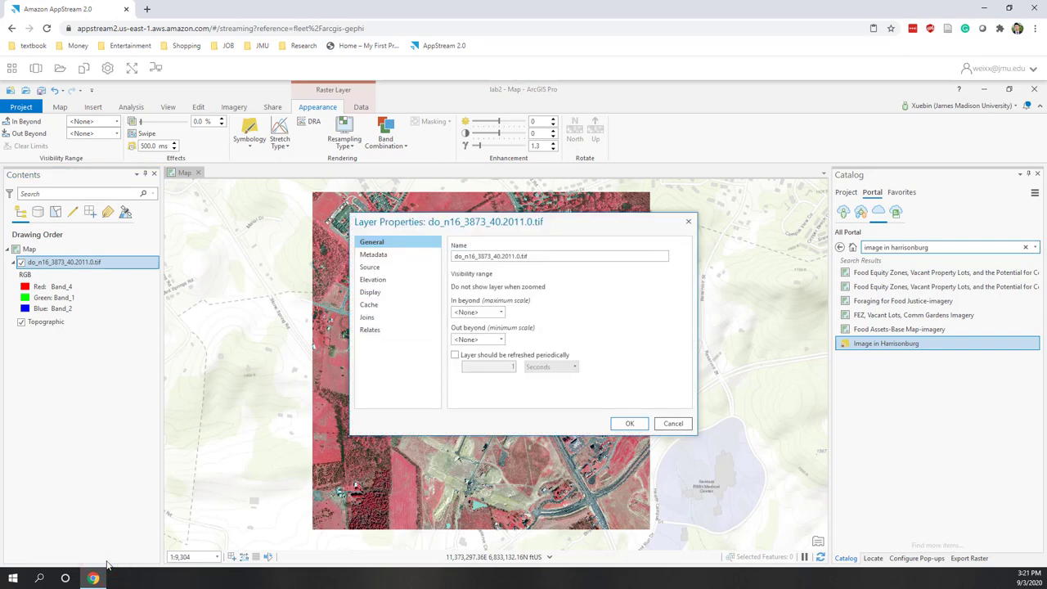
click(383, 257)
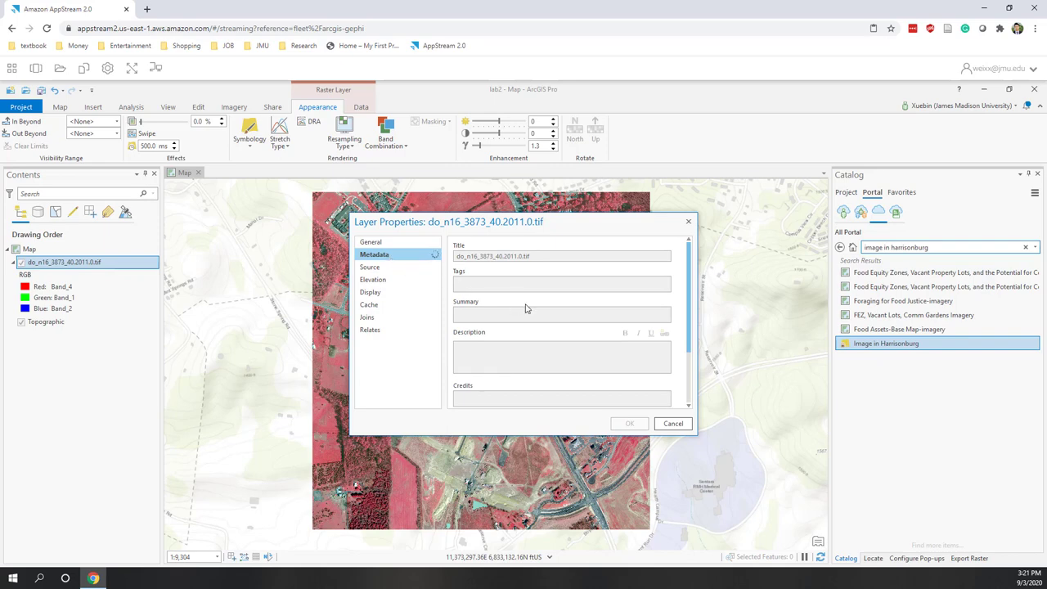
scroll(525, 309, down, 2)
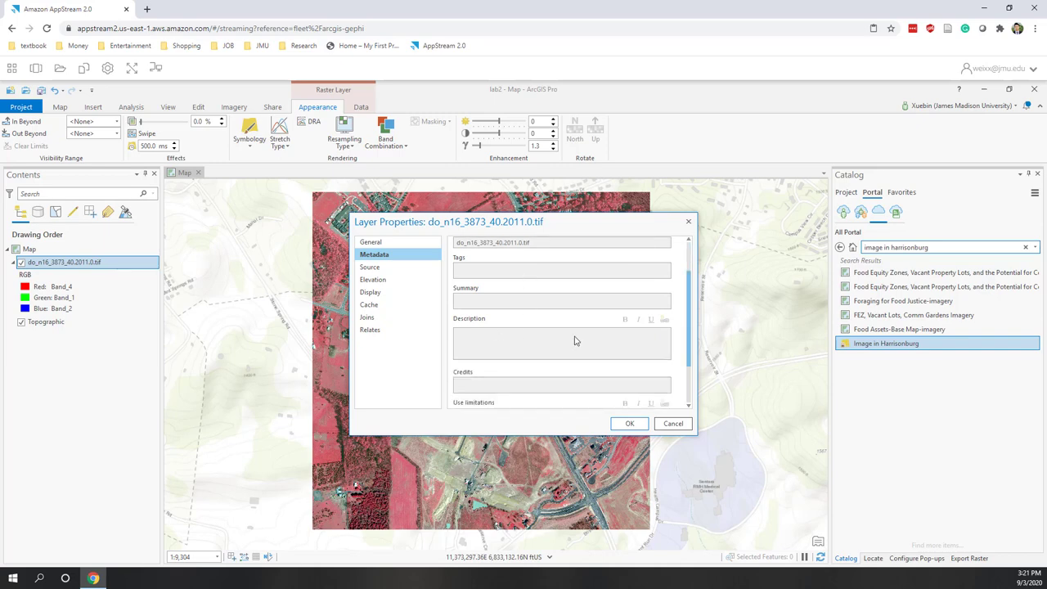
scroll(575, 340, down, 2)
scroll(574, 340, up, 3)
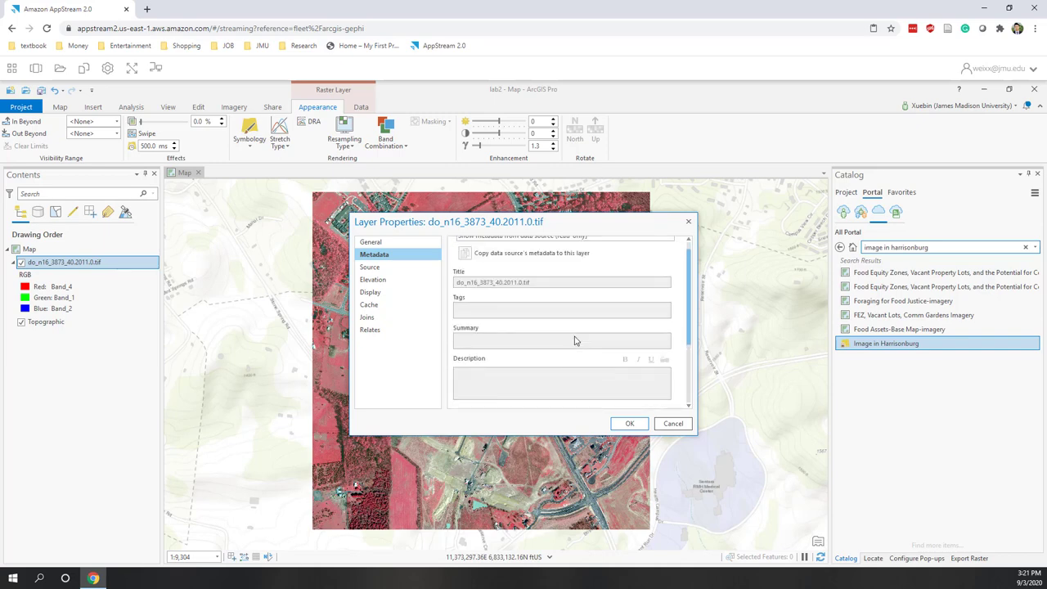
scroll(522, 329, up, 1)
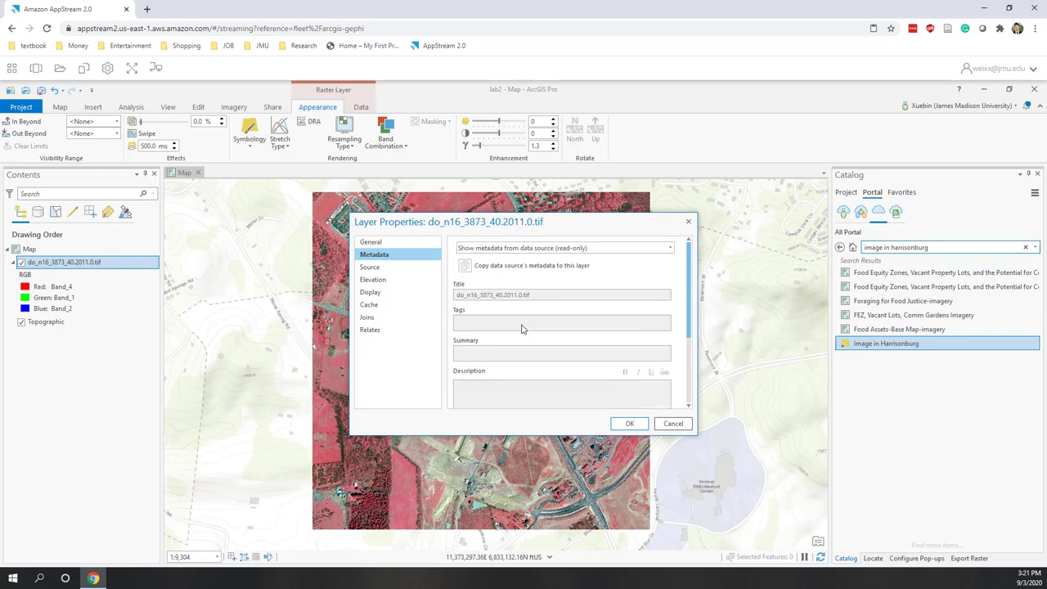
scroll(515, 335, down, 3)
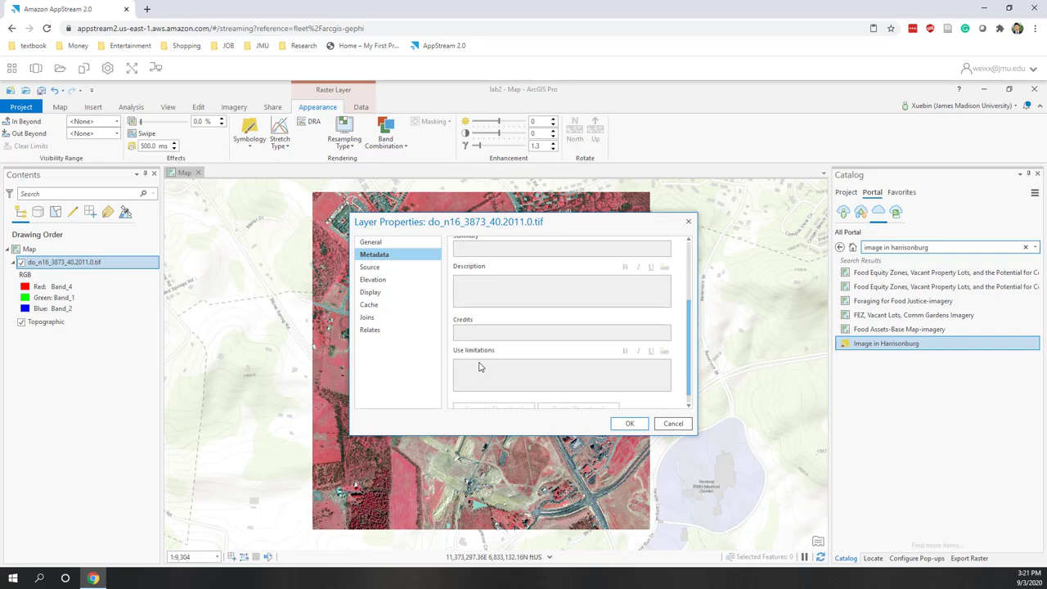
scroll(479, 367, down, 1)
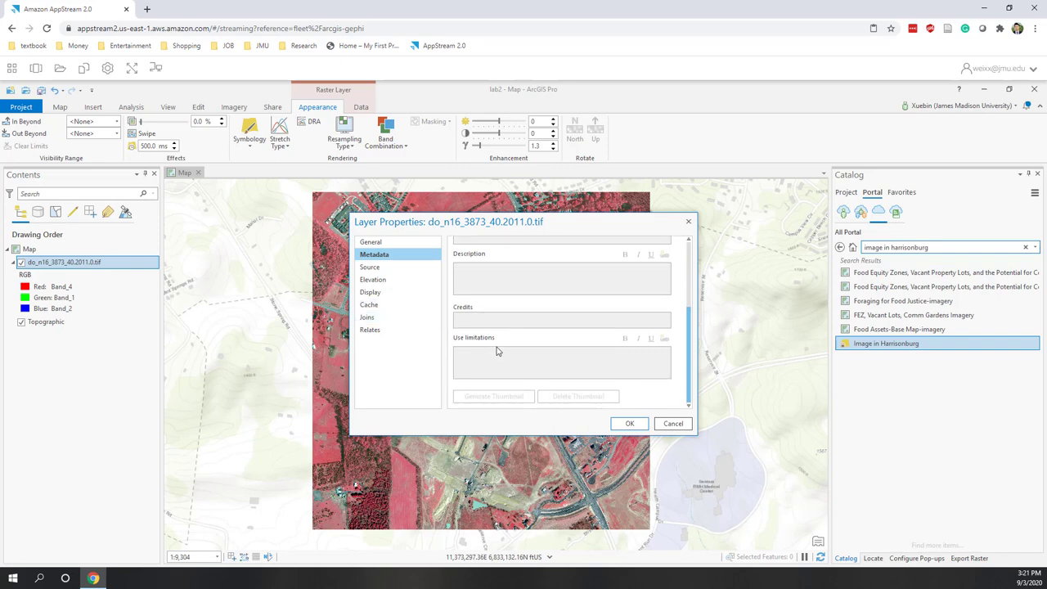
scroll(496, 351, up, 2)
scroll(496, 351, up, 2)
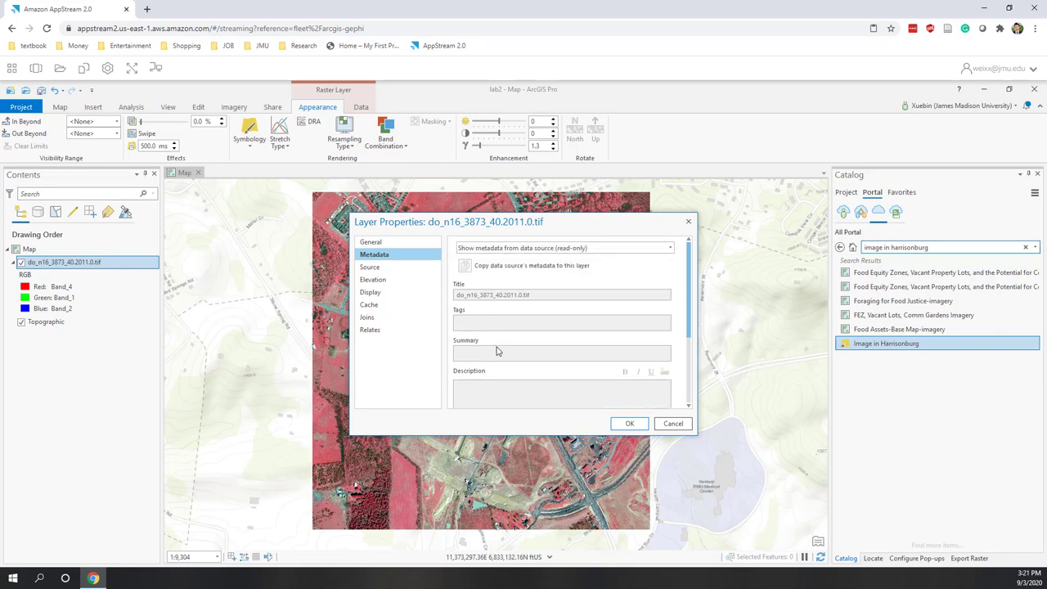
scroll(507, 353, down, 4)
scroll(510, 356, up, 4)
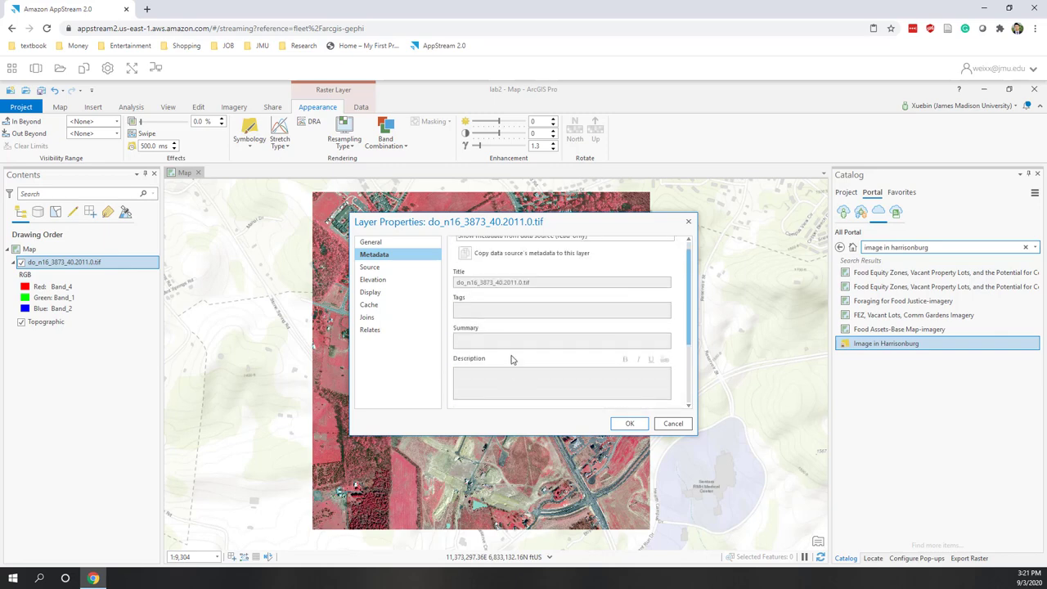
scroll(511, 360, up, 1)
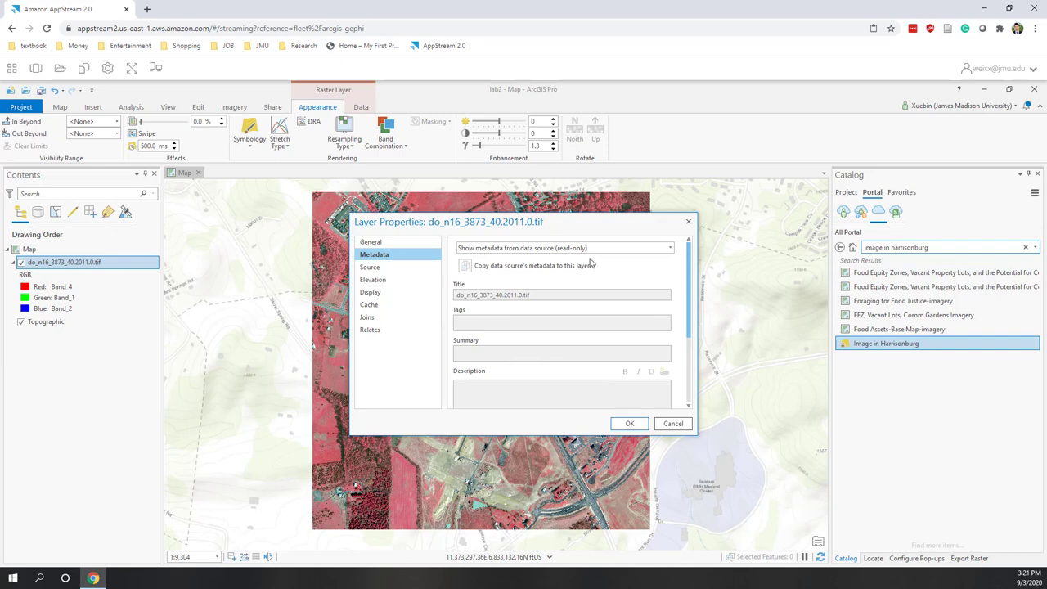
Examine the layer's source properties, checking the vertical units and the raster information for columns, rows, number of bands and cell size.
click(380, 272)
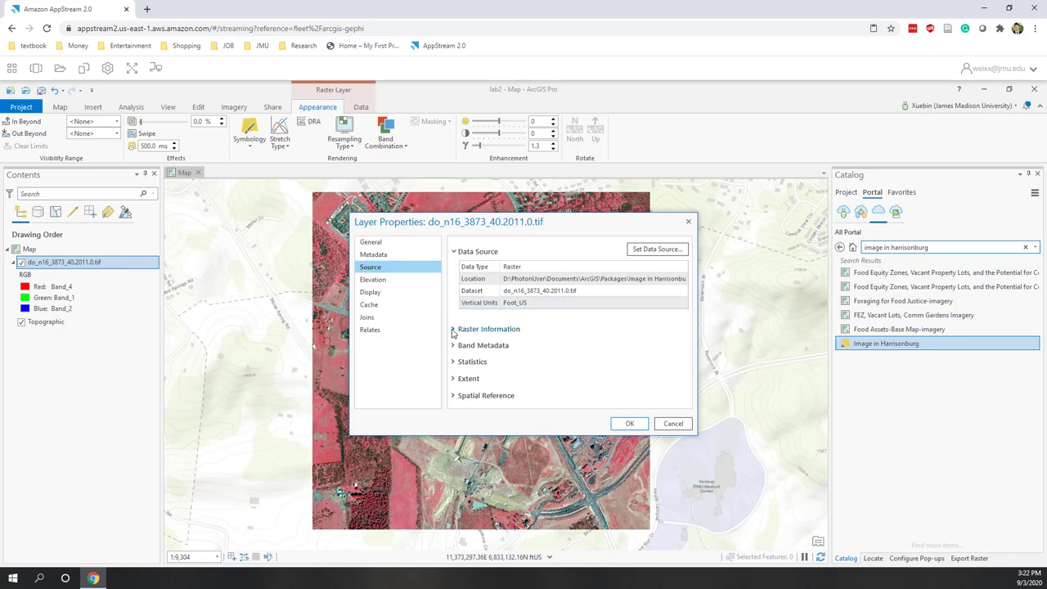
click(452, 330)
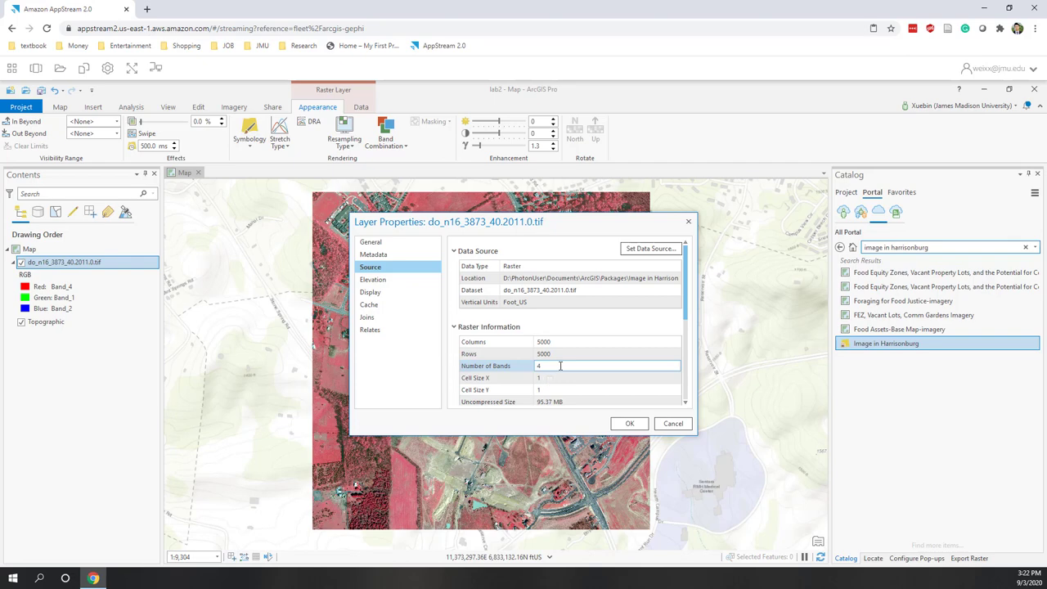
key(Down)
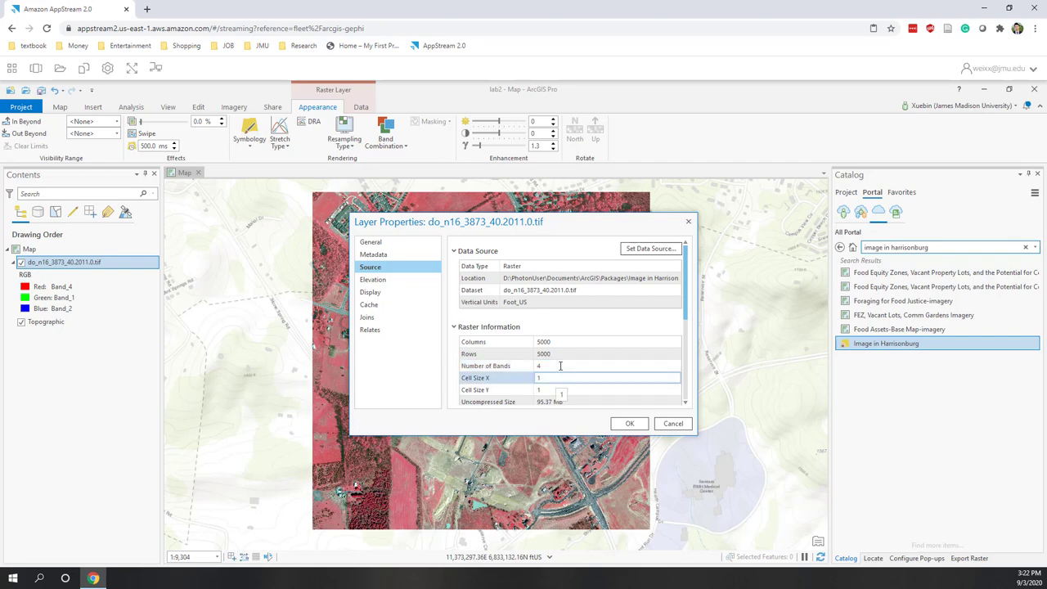
key(Down)
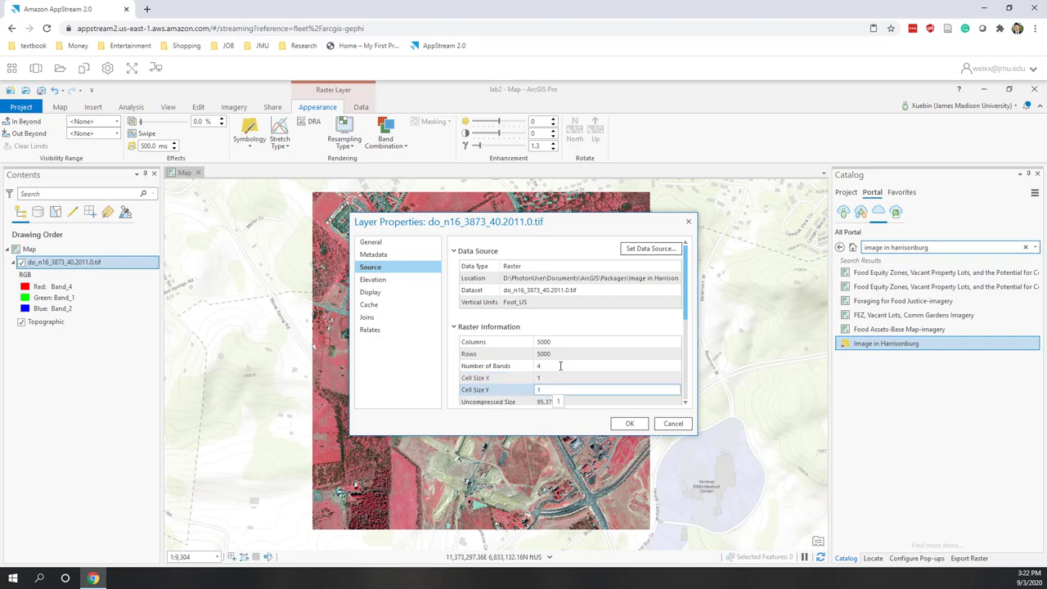
key(Up)
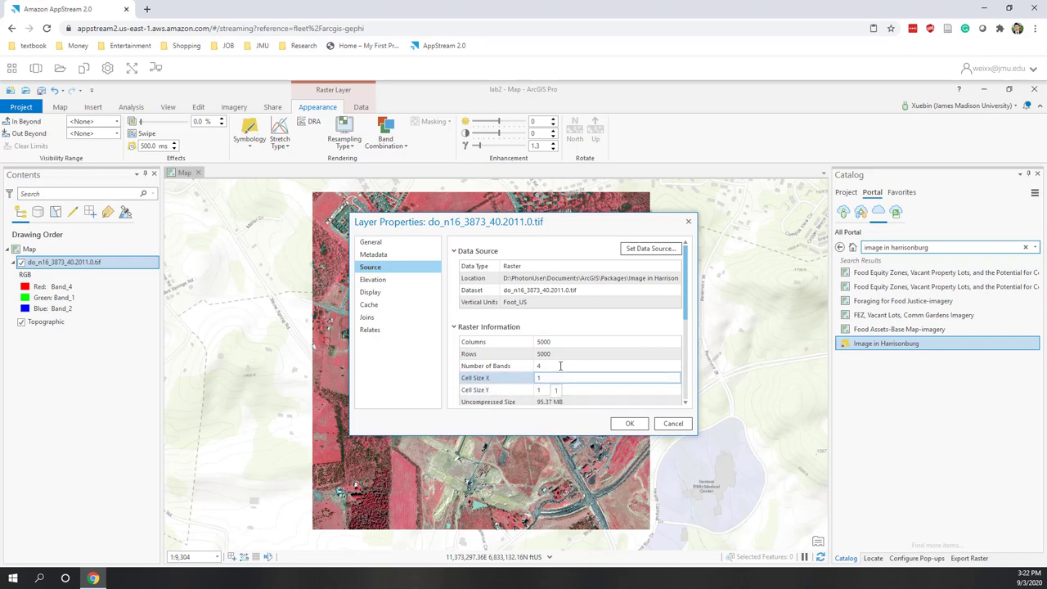
click(510, 304)
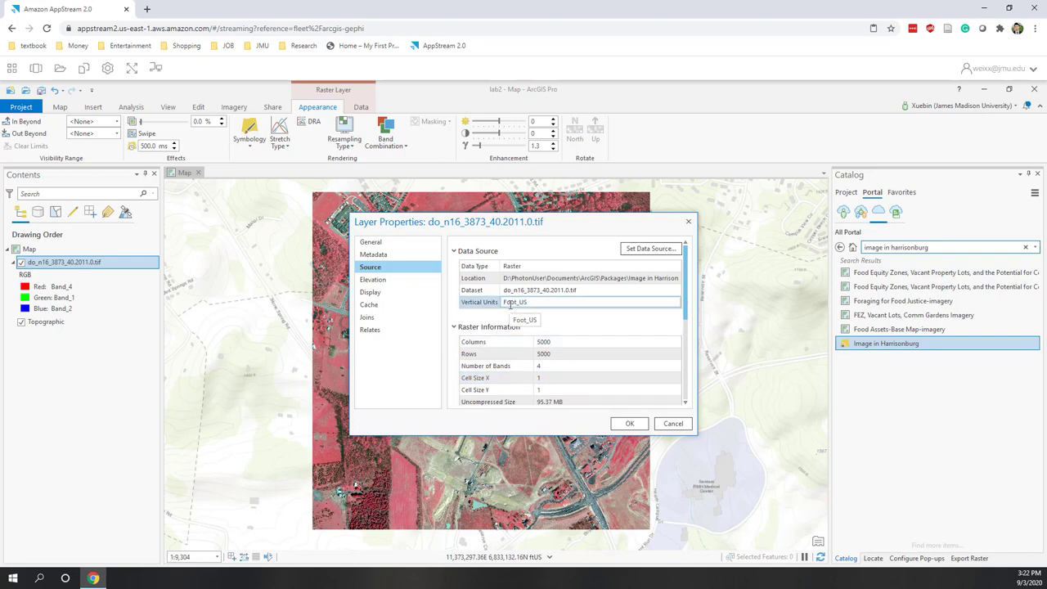
click(541, 380)
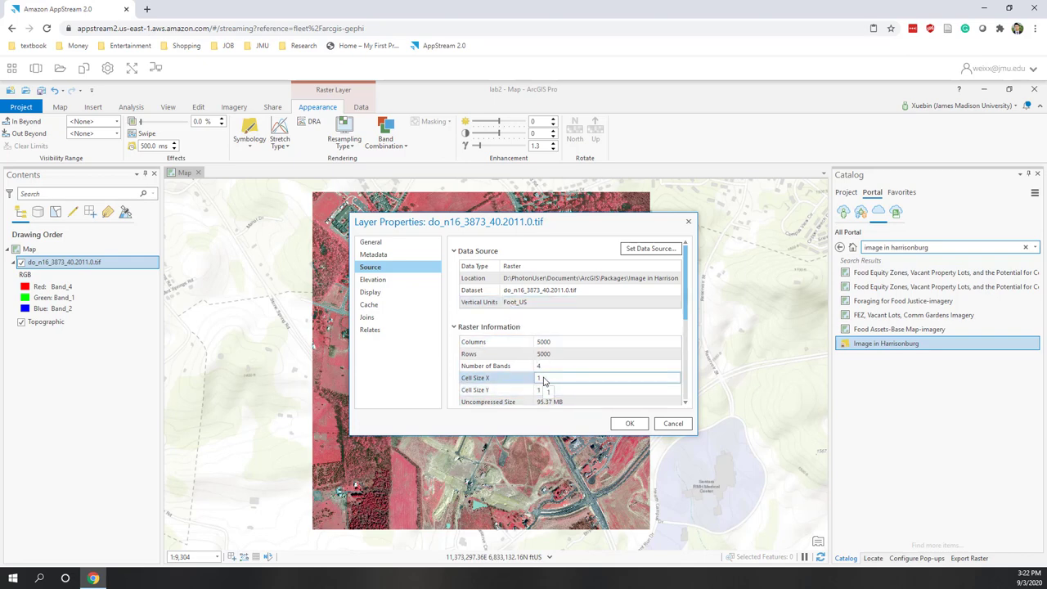
key(Up)
key(Up)
key(Up)
key(Up)
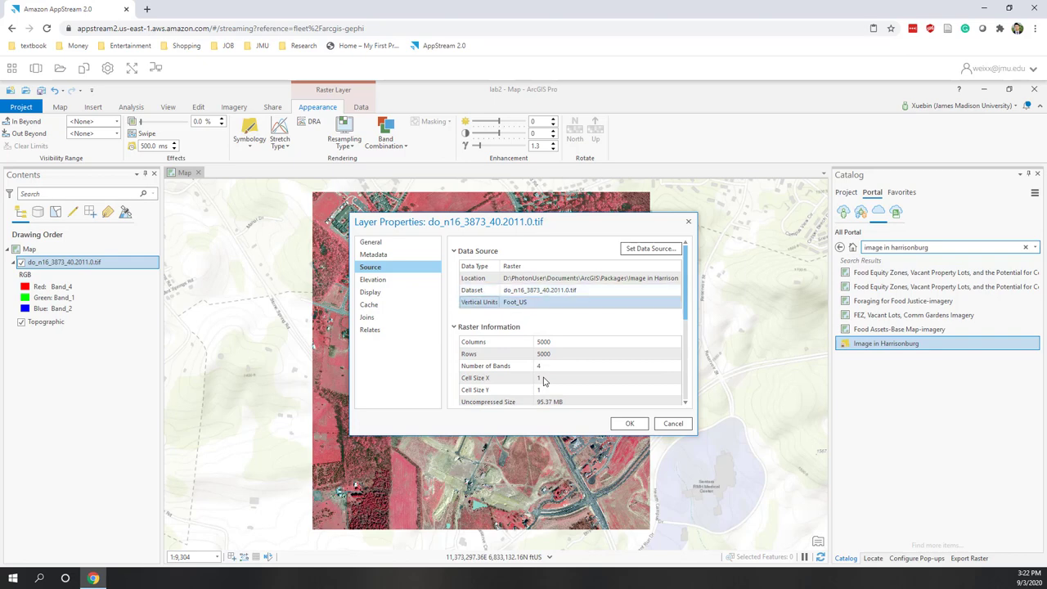
click(548, 388)
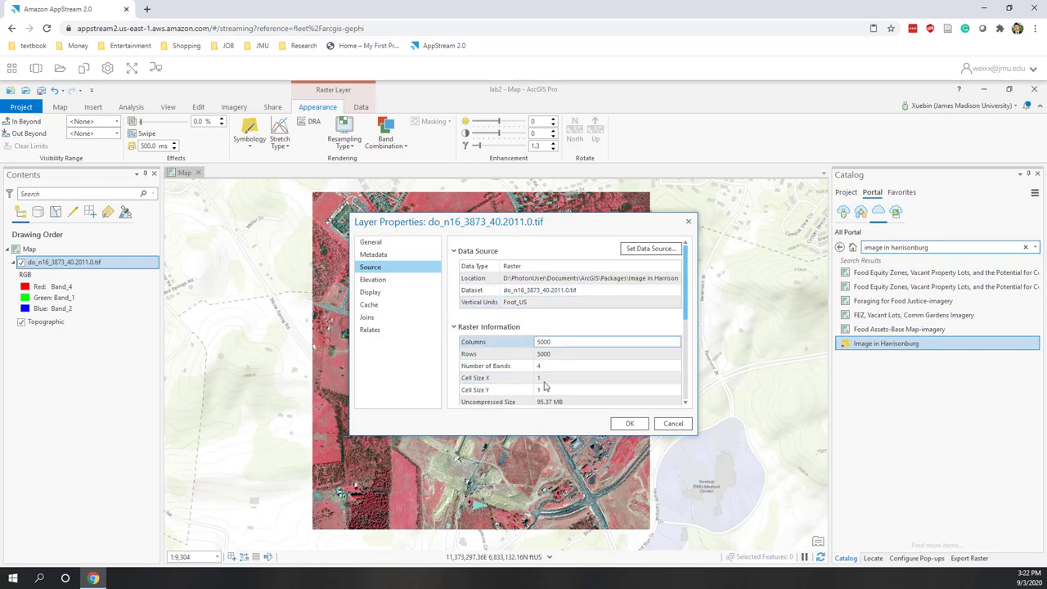
Examine the rest of the layer's raster information and expand the band metadata for Band_1 and Band_2.
scroll(518, 335, down, 4)
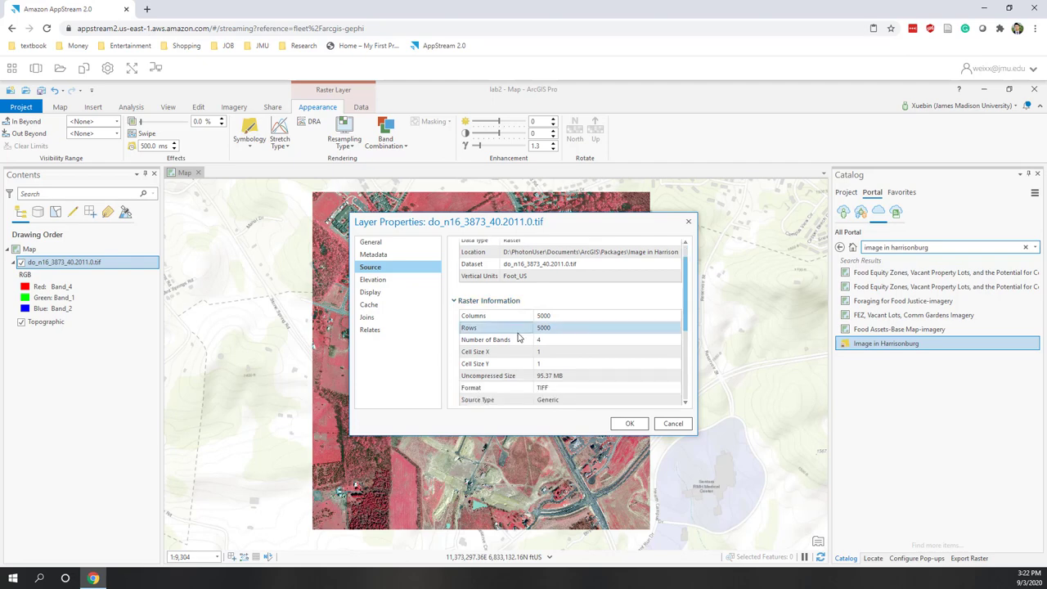
scroll(518, 336, down, 4)
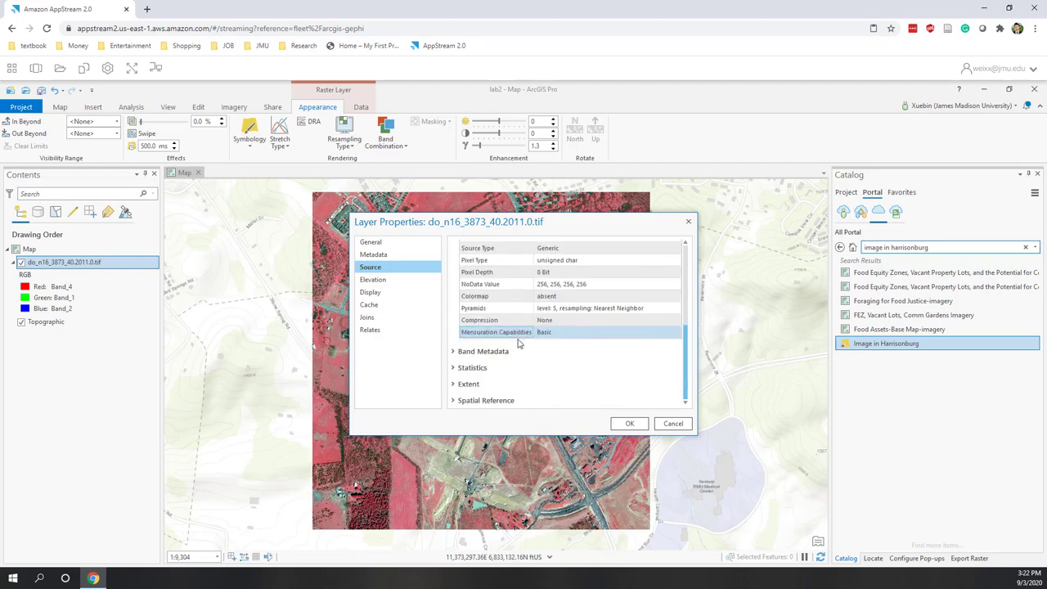
click(454, 352)
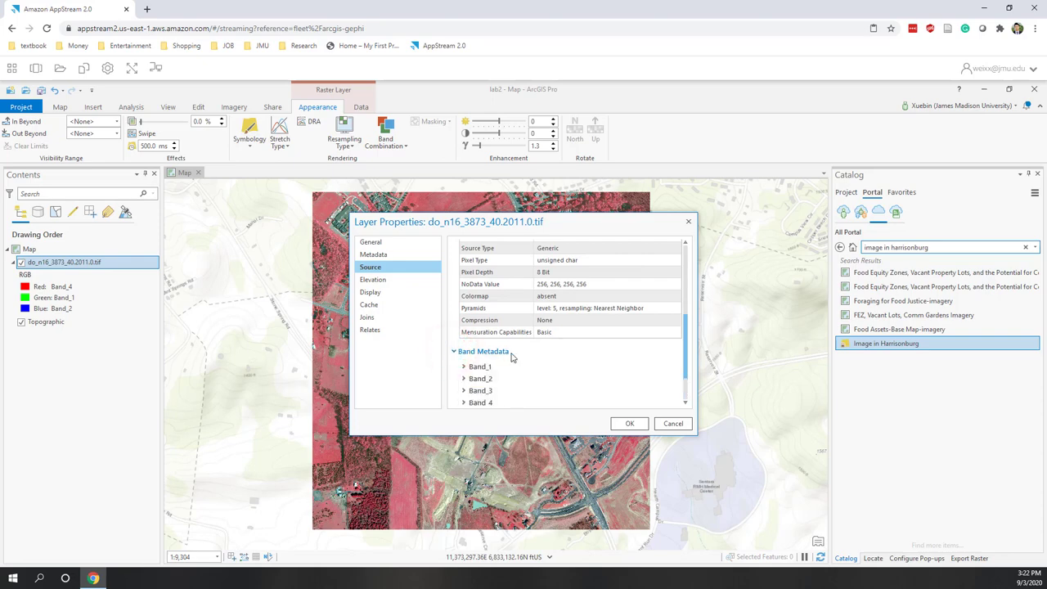
scroll(511, 357, down, 1)
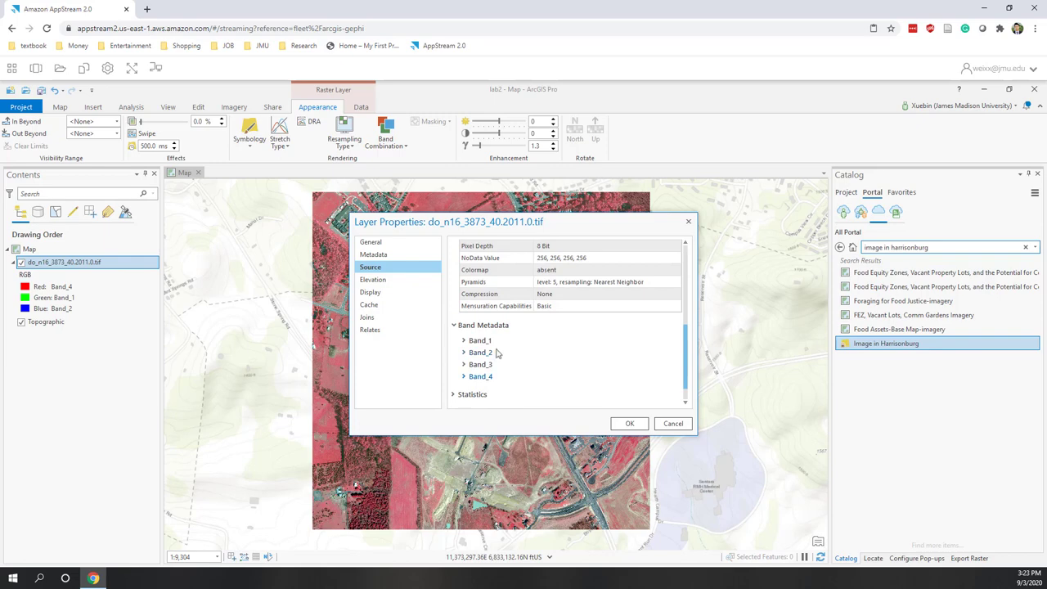
click(463, 341)
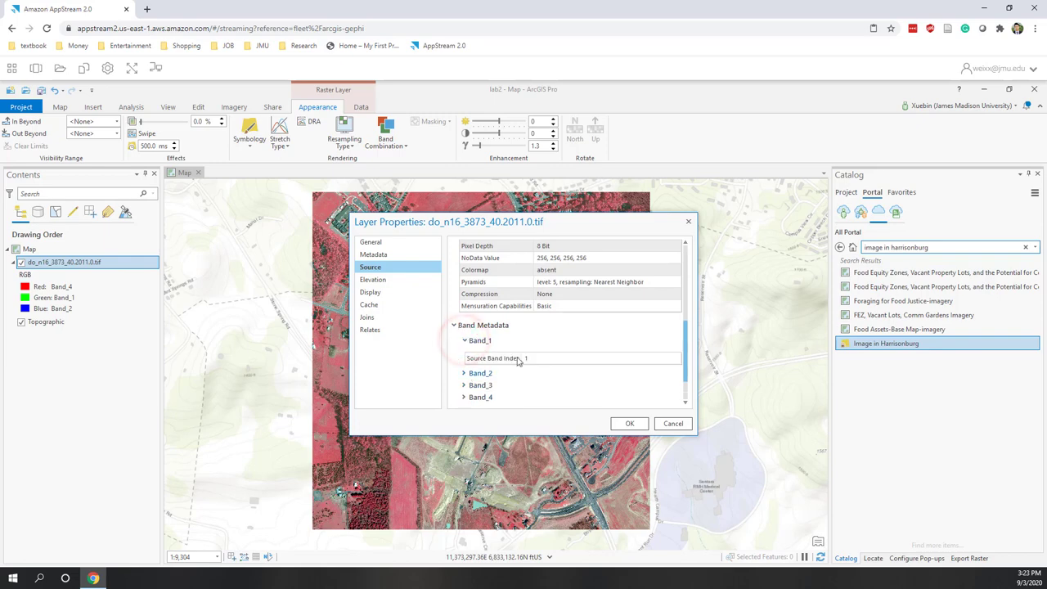
scroll(467, 349, down, 2)
click(464, 327)
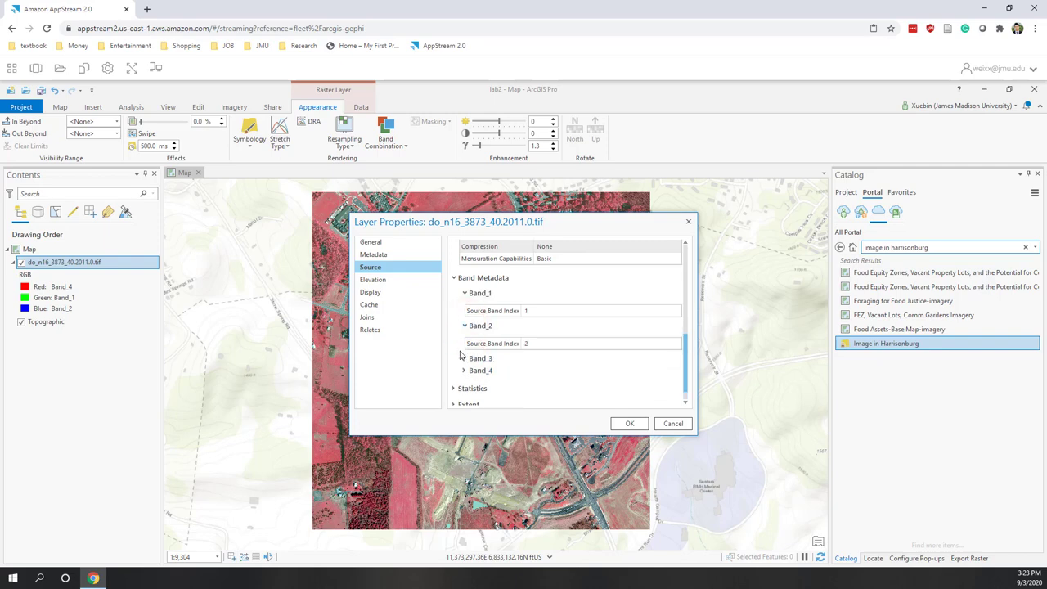
scroll(538, 374, down, 1)
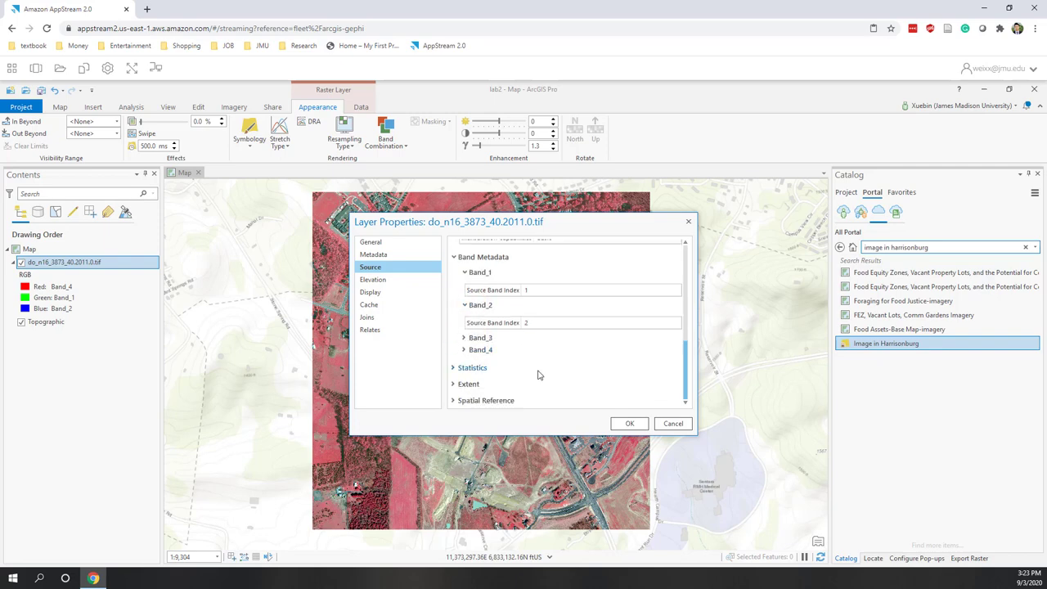
Examine the layer's spatial reference, covering the projected coordinate system, linear unit, geographic coordinate system and datum.
click(454, 401)
scroll(548, 369, down, 2)
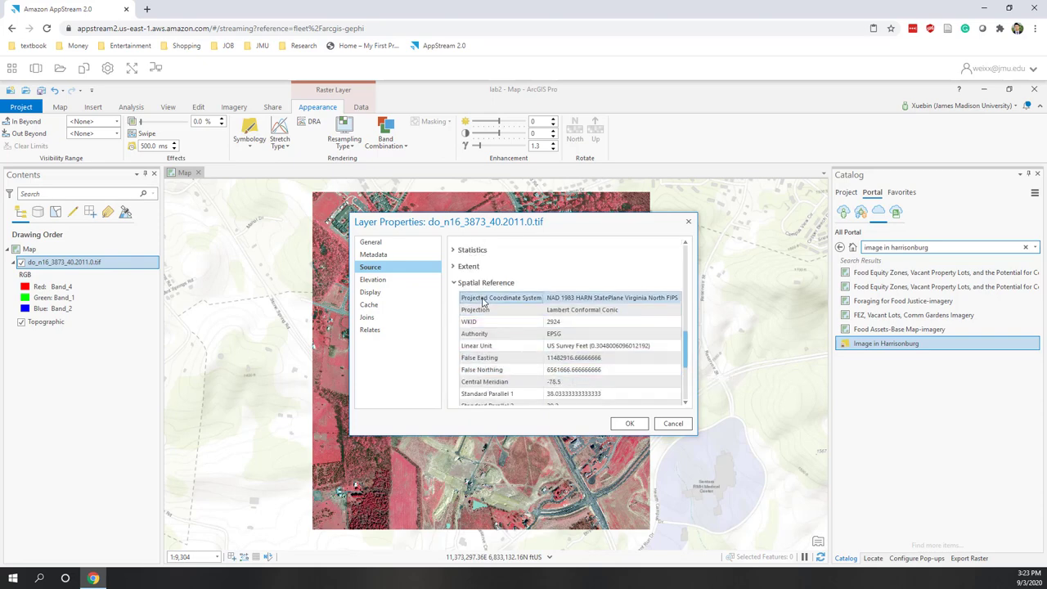
scroll(483, 301, down, 2)
scroll(482, 300, up, 2)
scroll(530, 304, down, 4)
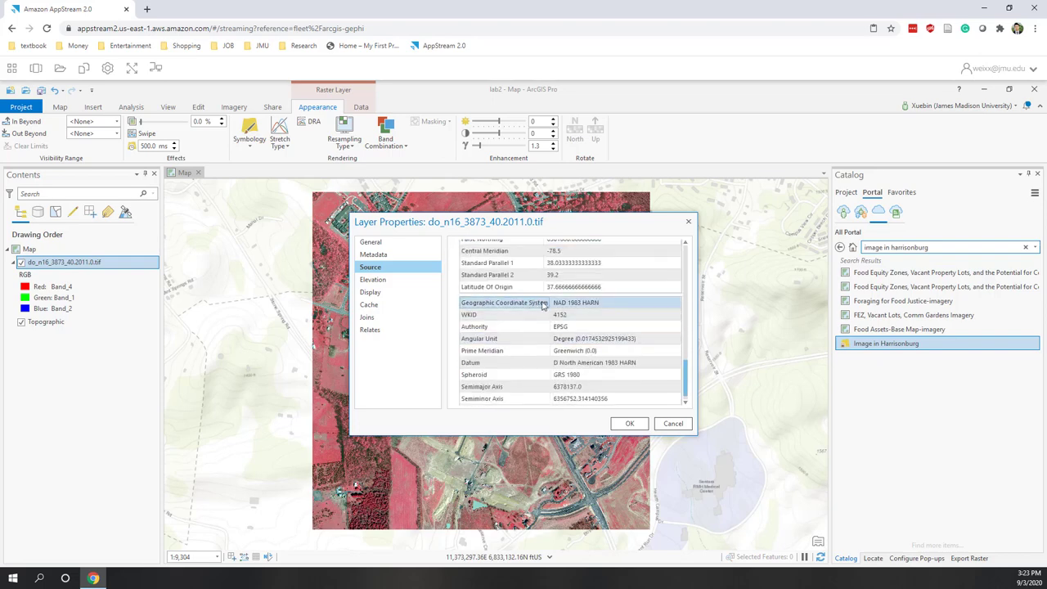
click(557, 303)
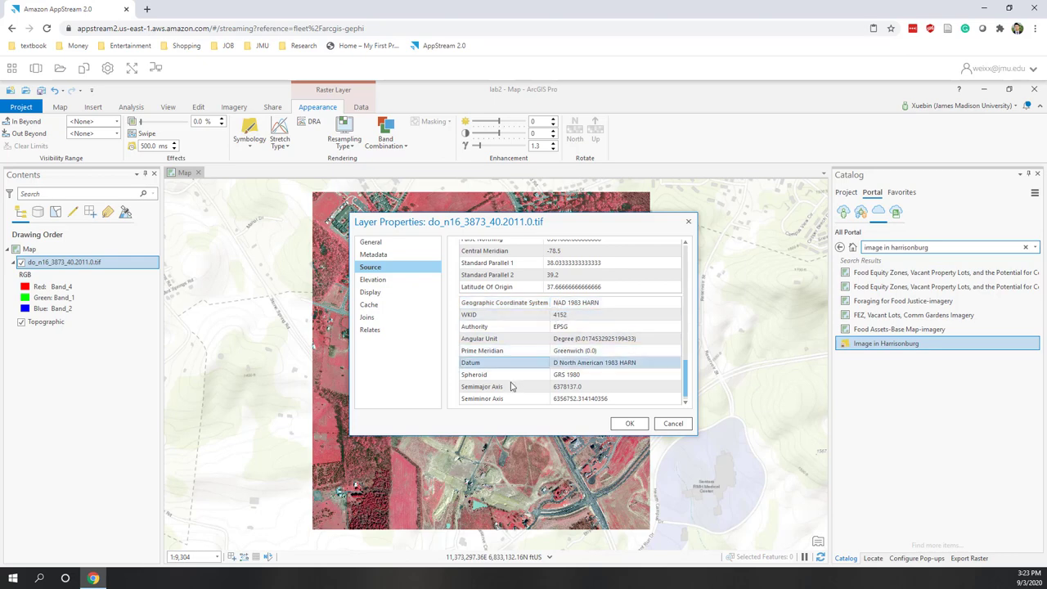
scroll(511, 386, down, 1)
scroll(511, 386, up, 4)
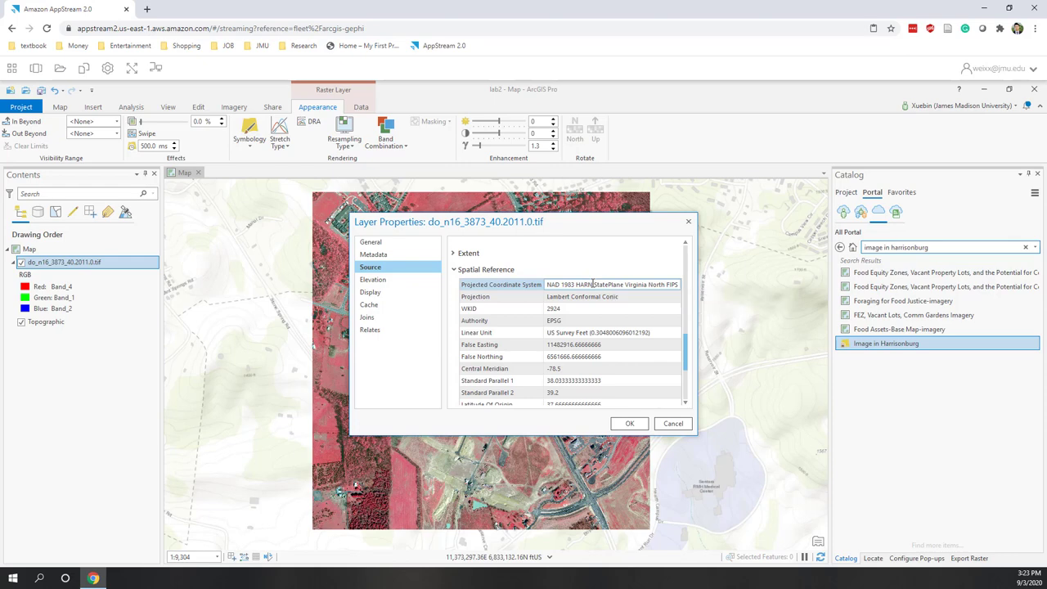
drag(664, 284, 595, 284)
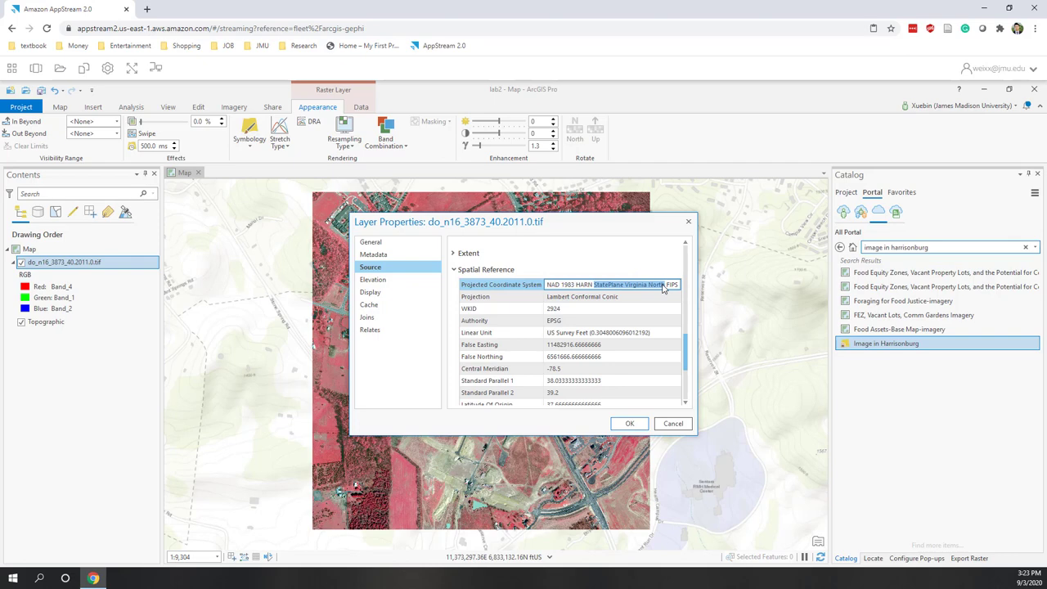
click(594, 284)
click(550, 334)
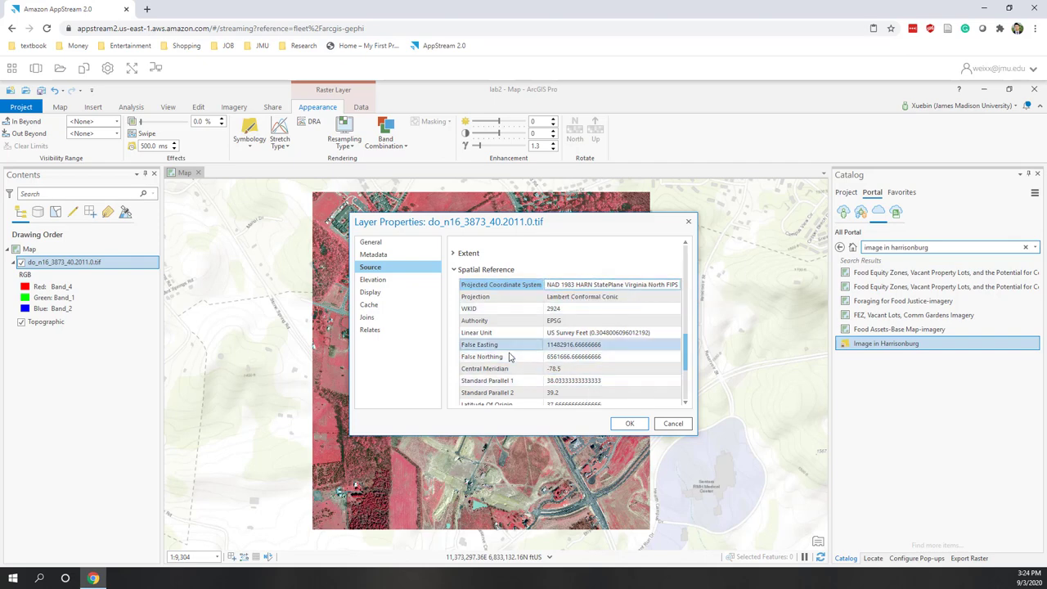
Recheck the cell size in the raster information and close the layer properties without applying changes.
scroll(508, 357, up, 3)
scroll(508, 357, up, 6)
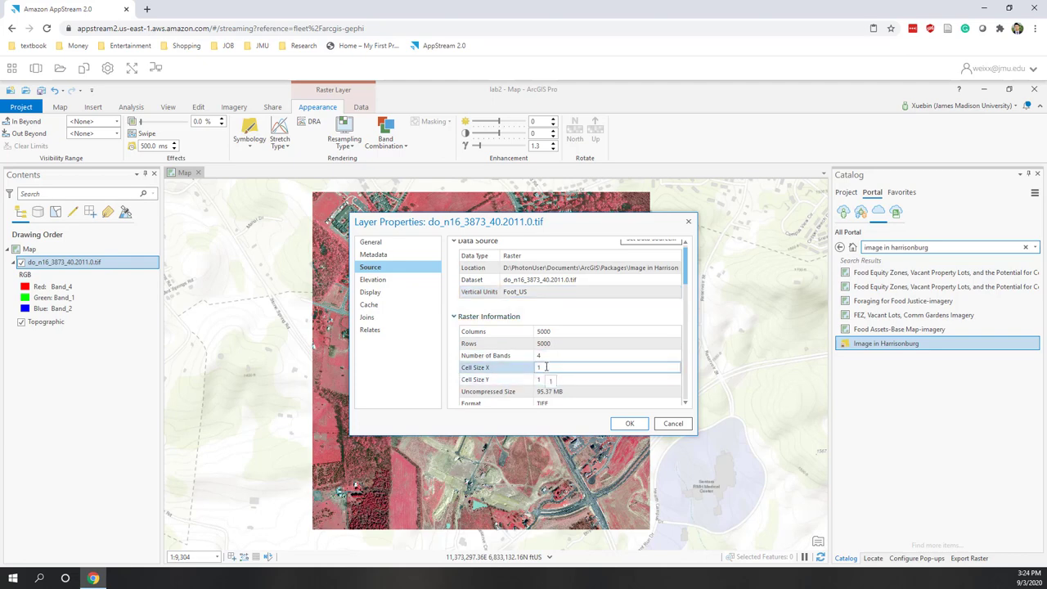
click(673, 423)
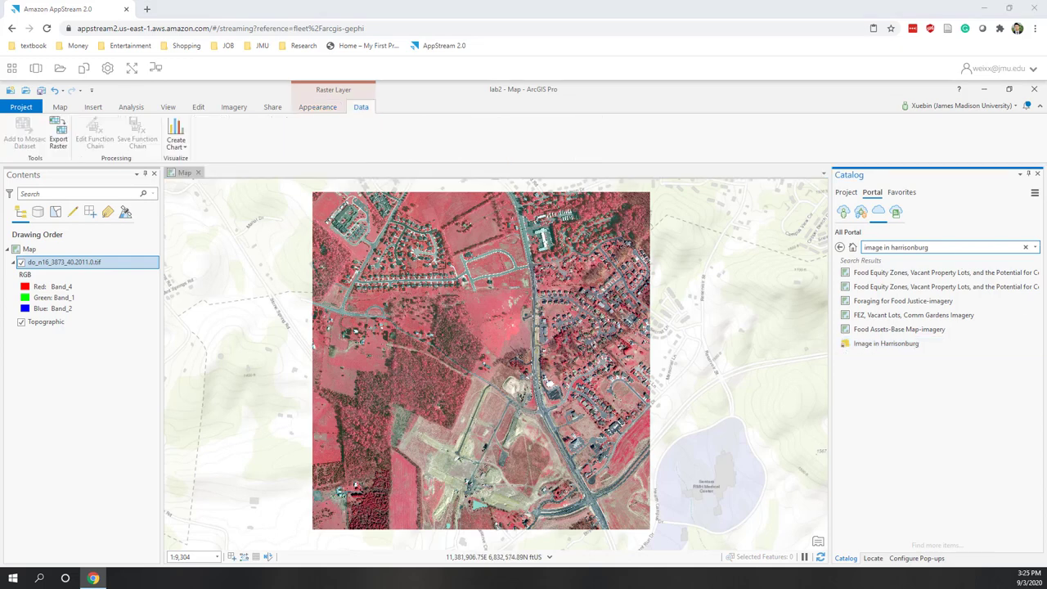
List the map layers by data source to check the image's storage path, and inspect the lab2 project folder in the catalog.
click(903, 347)
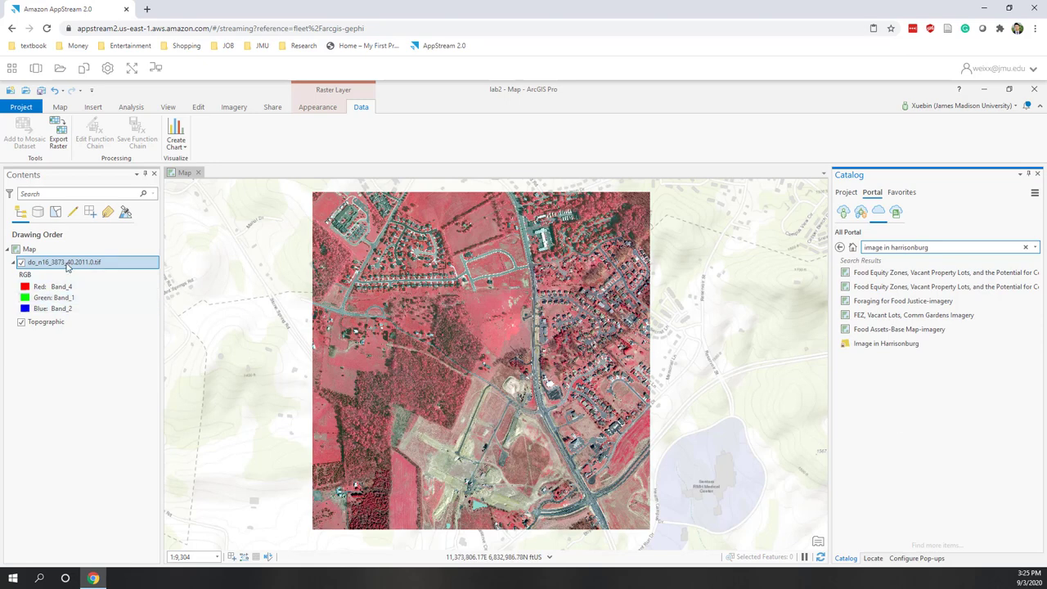
click(38, 212)
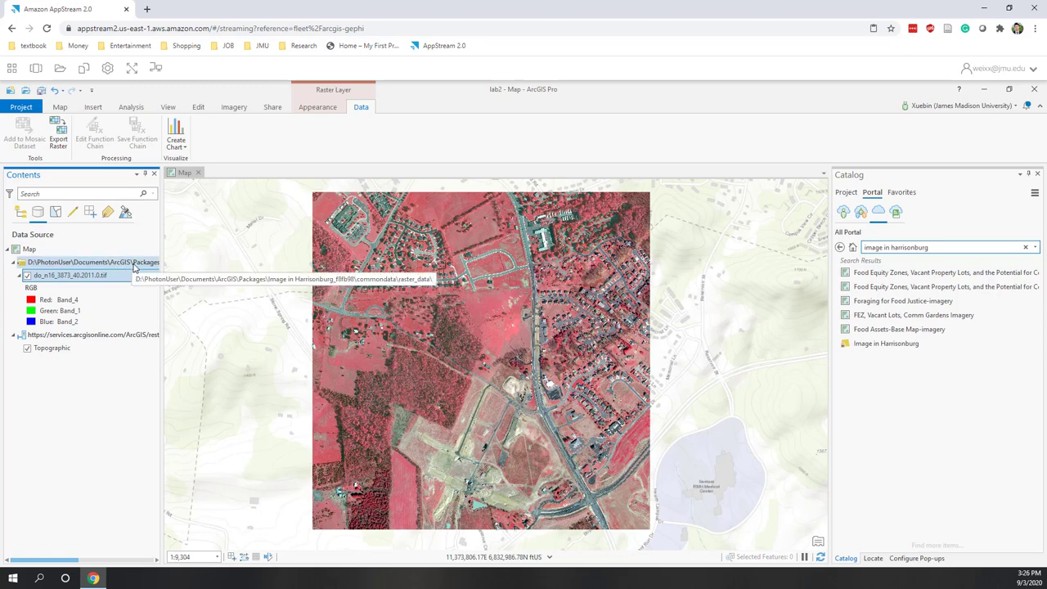
click(846, 193)
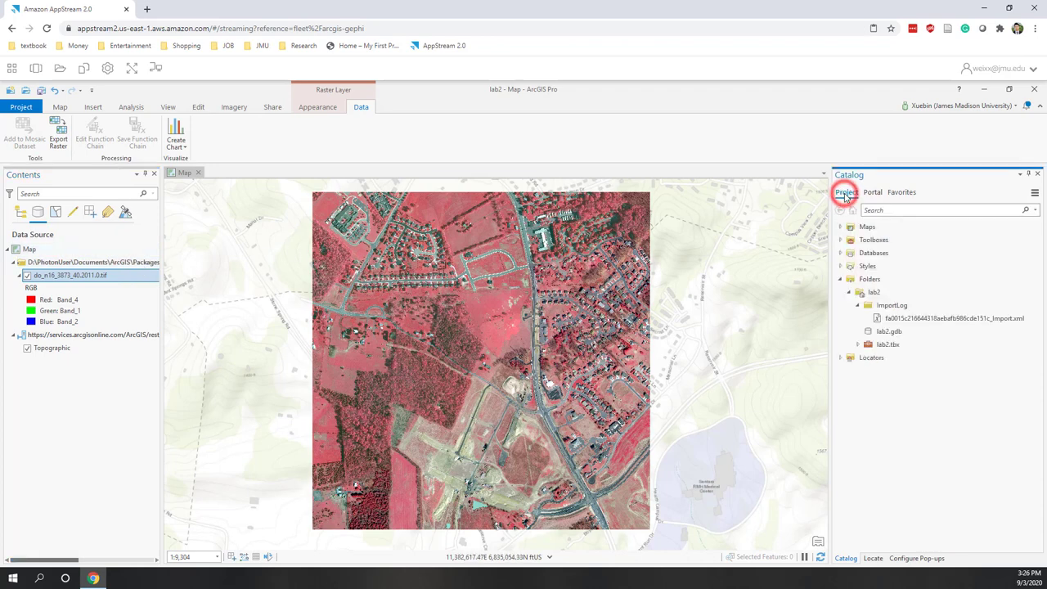
click(889, 331)
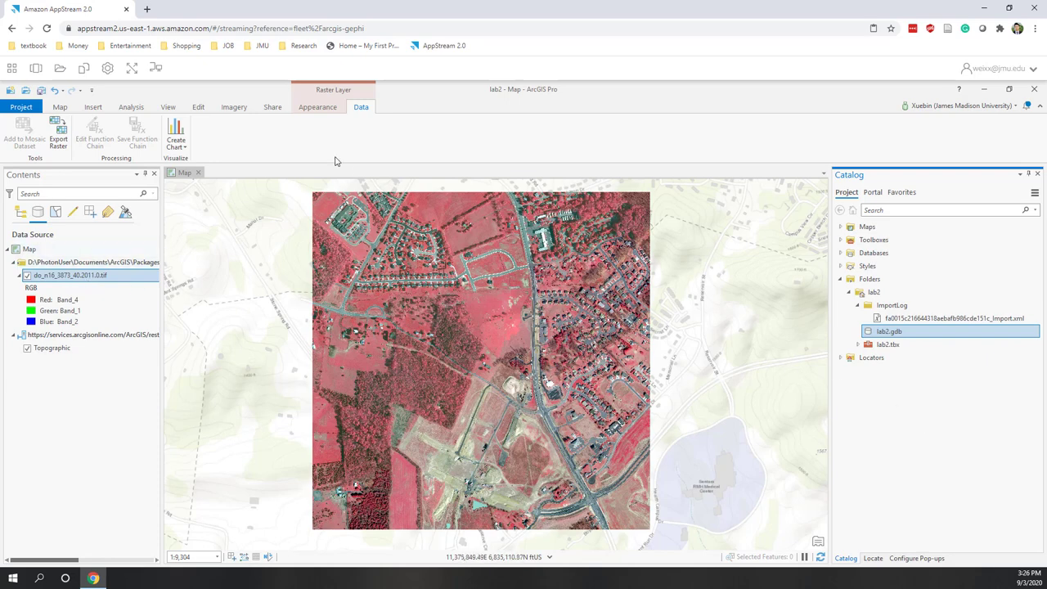
Export the do_n16_3873_40.2011.0.tif raster to the lab2 folder as do_n16_3873_40.tif in TIFF format with no compression.
click(361, 112)
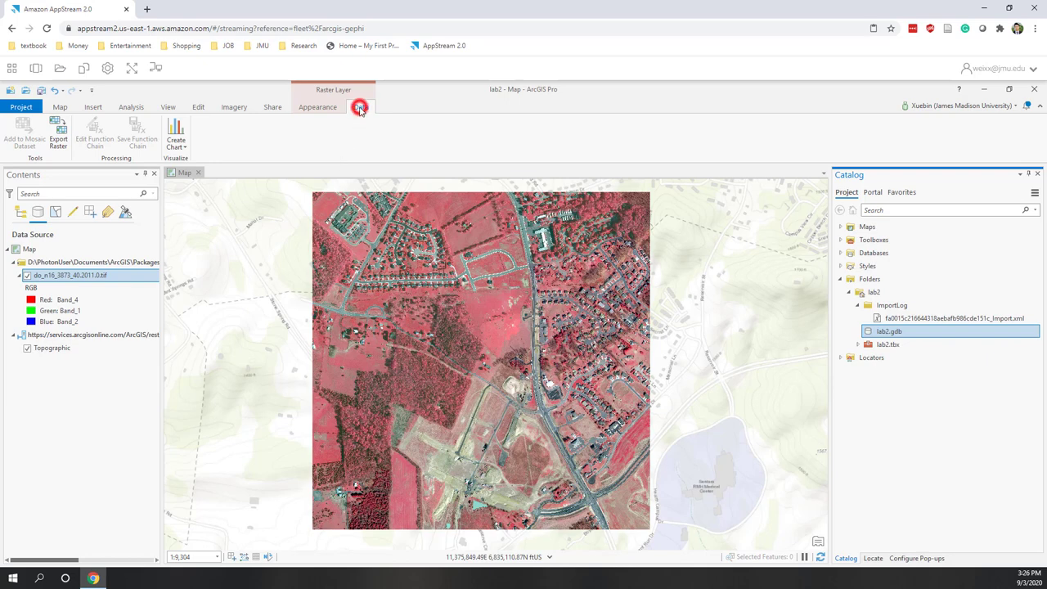
click(57, 140)
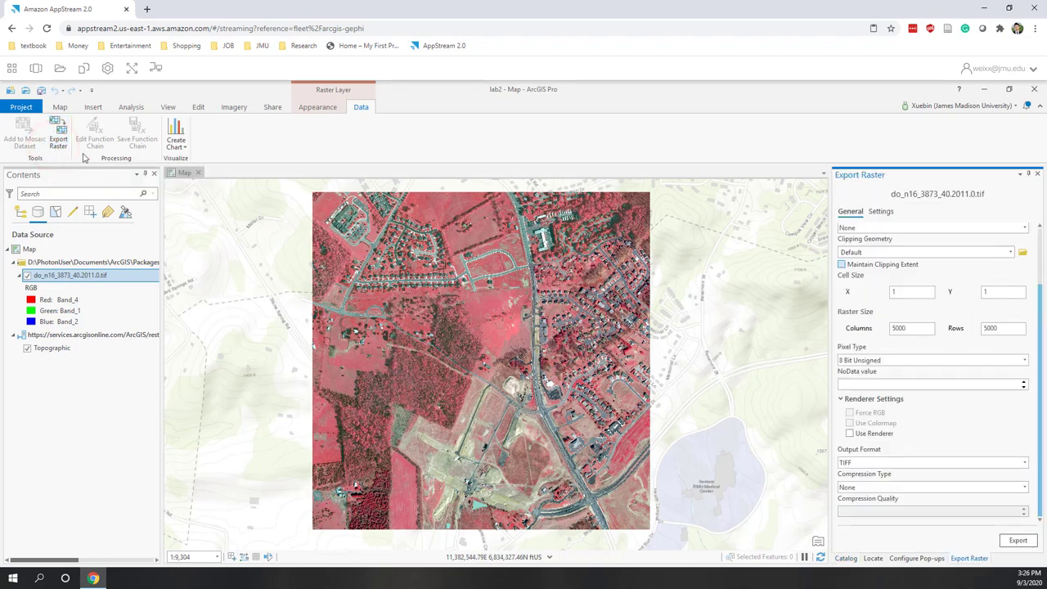
scroll(875, 347, up, 2)
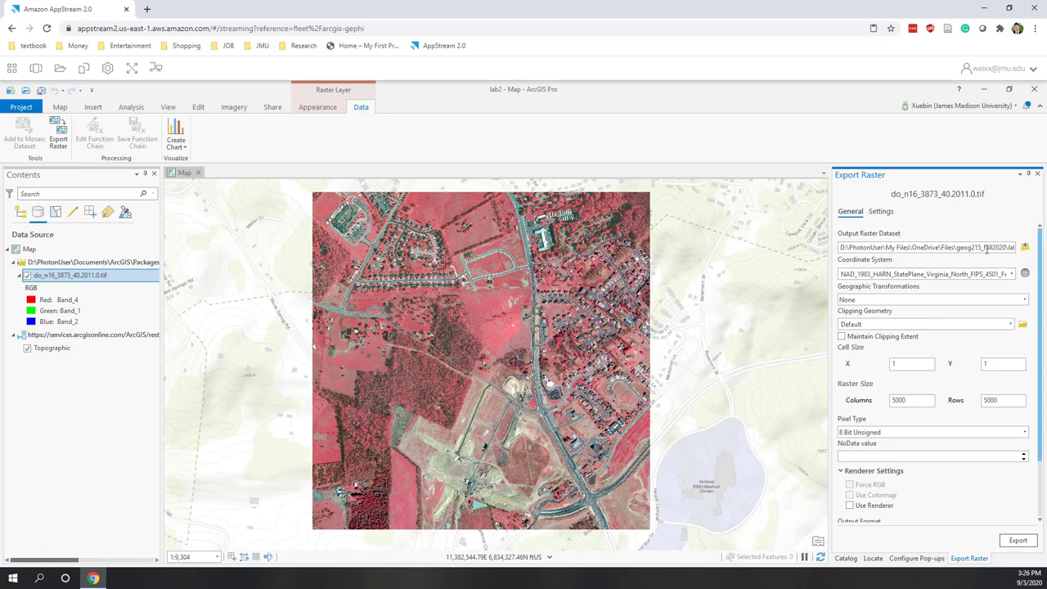
drag(987, 250, 990, 249)
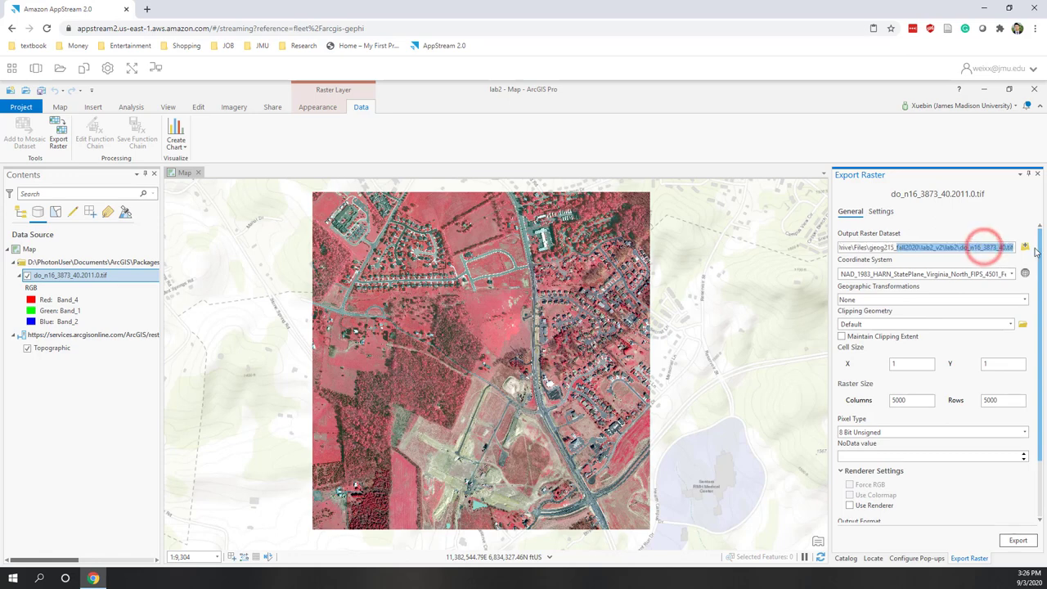
click(952, 248)
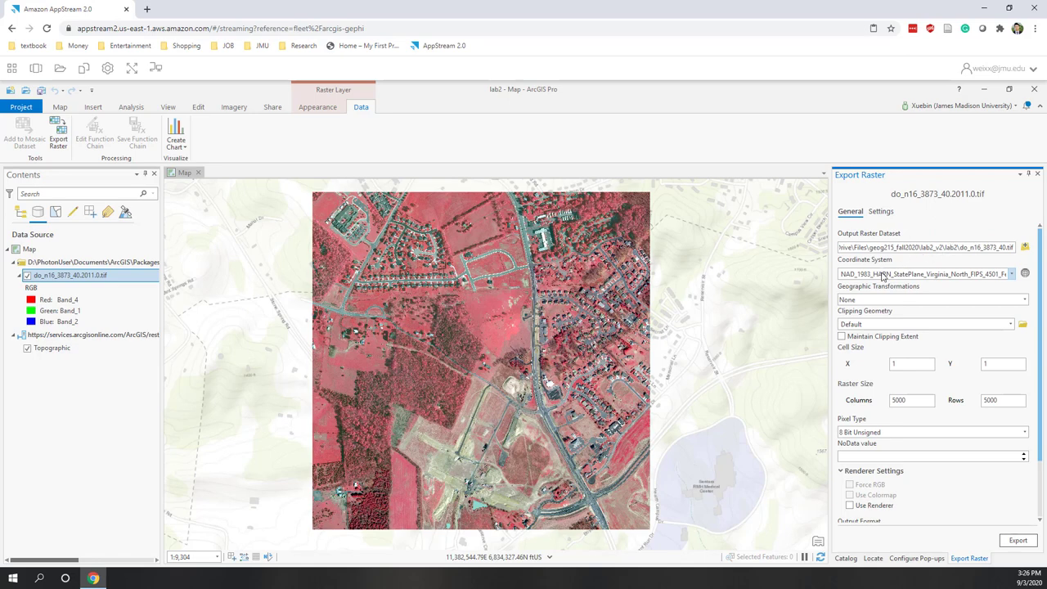
scroll(906, 482, down, 2)
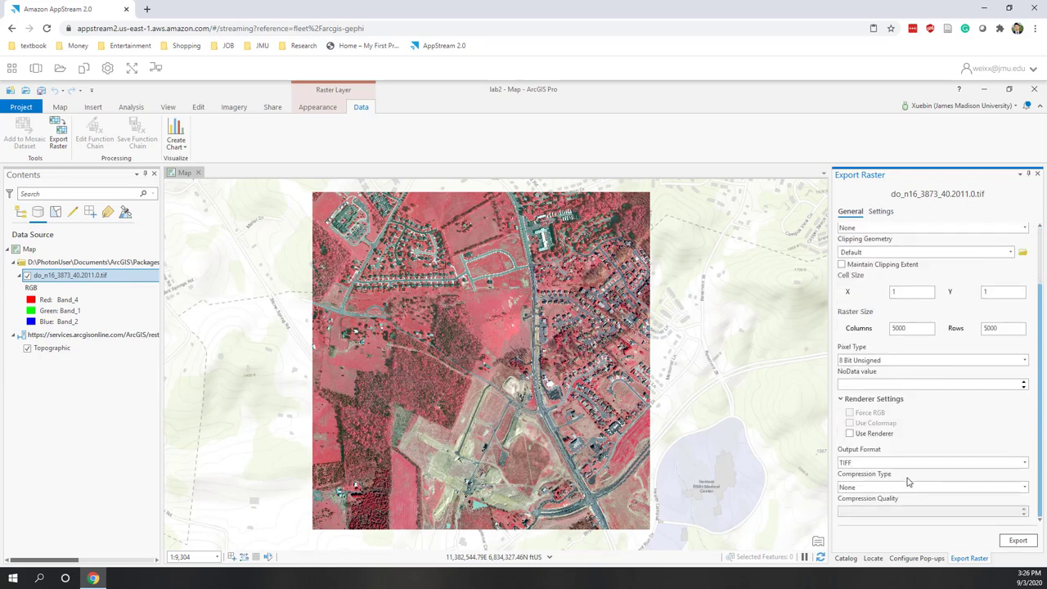
click(1017, 542)
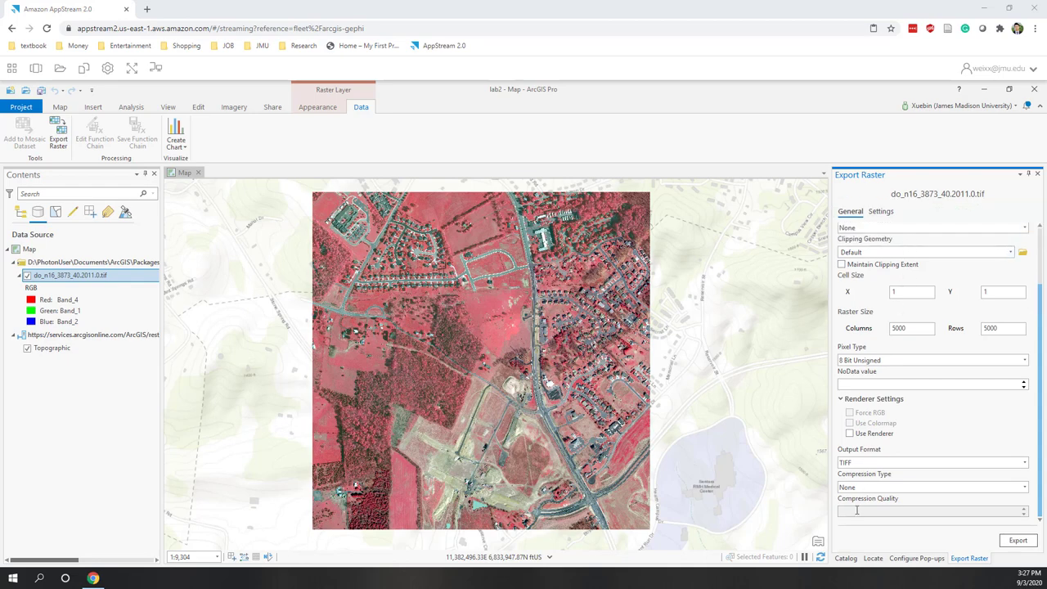
Refresh the lab2 folder in the catalog and add the exported do_n16_3873_40.tif raster to the map.
click(846, 558)
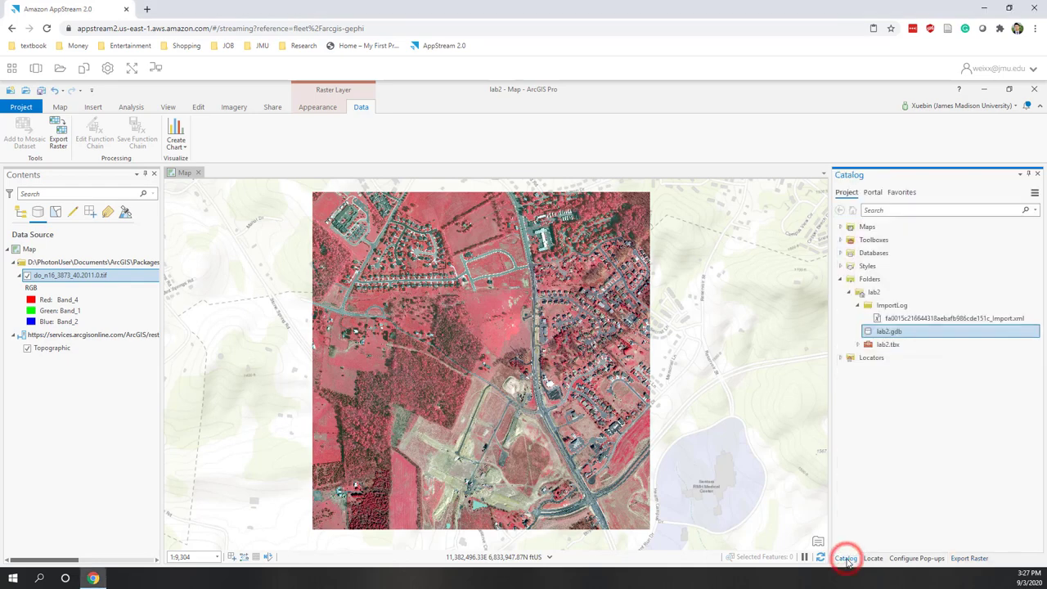
click(873, 293)
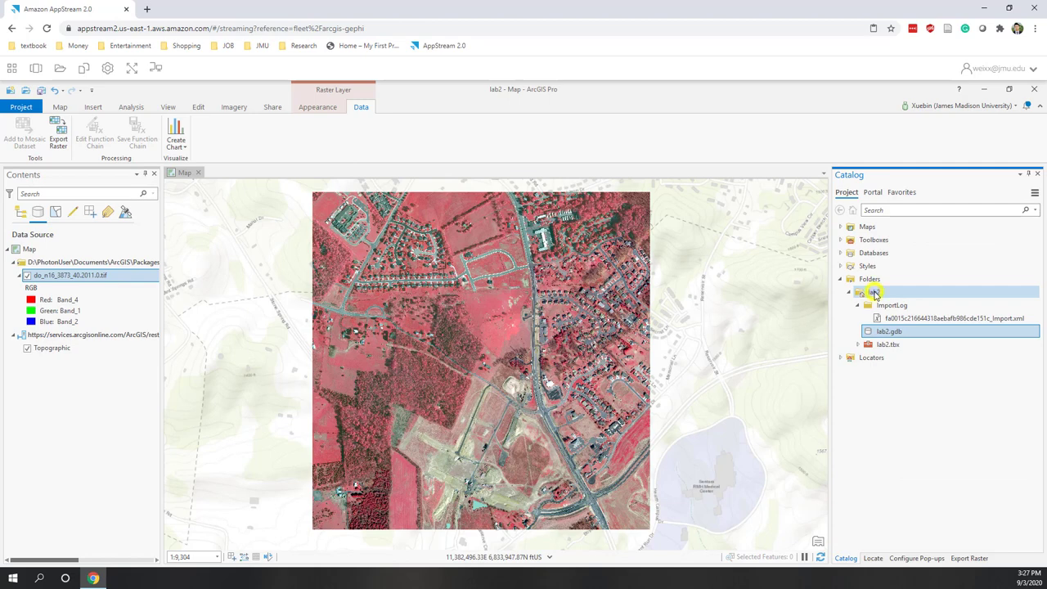
right_click(875, 294)
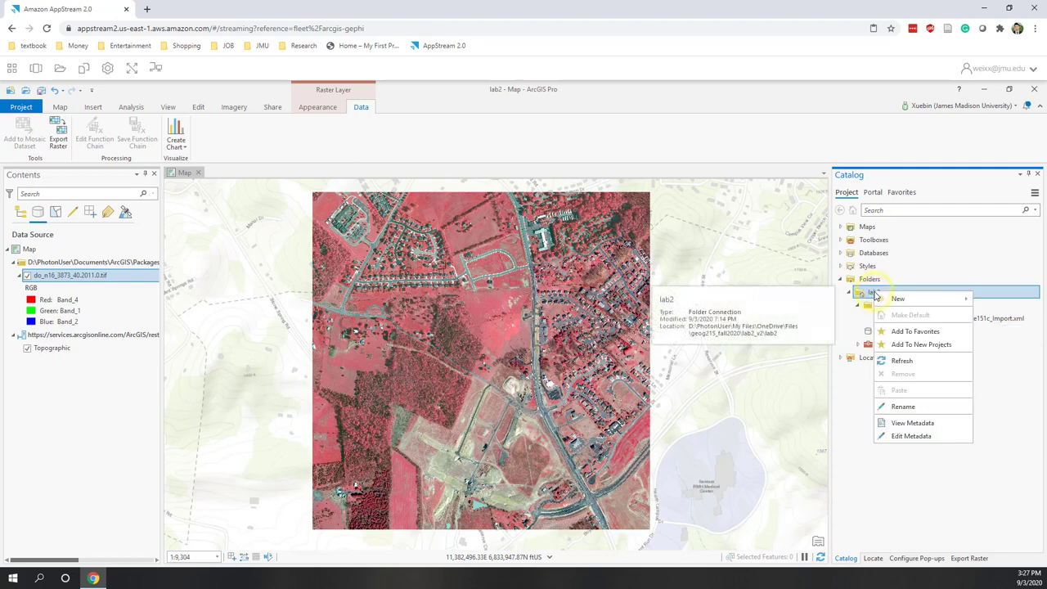
click(900, 360)
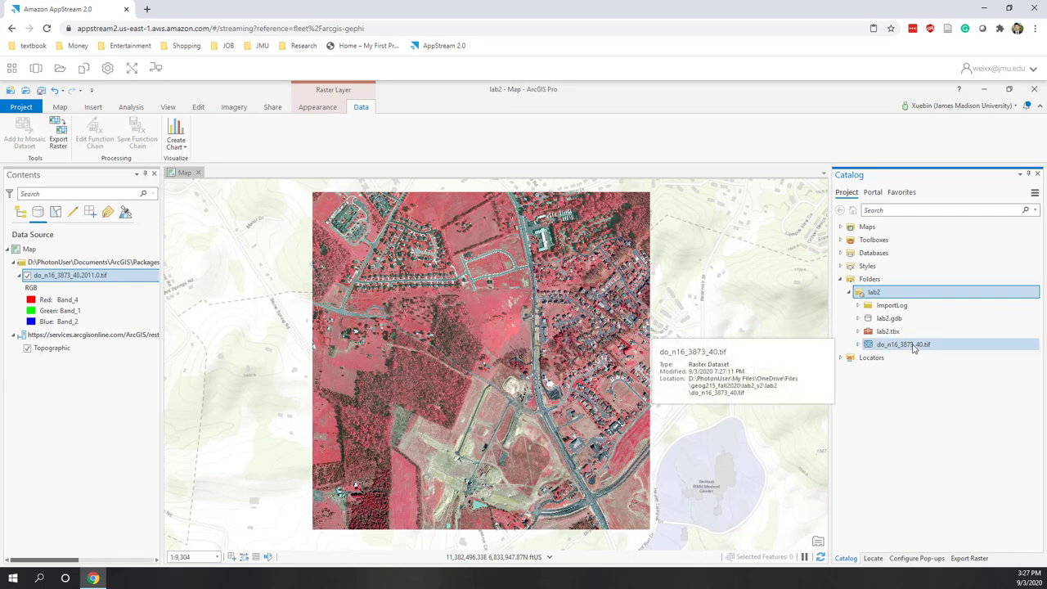
double_click(914, 349)
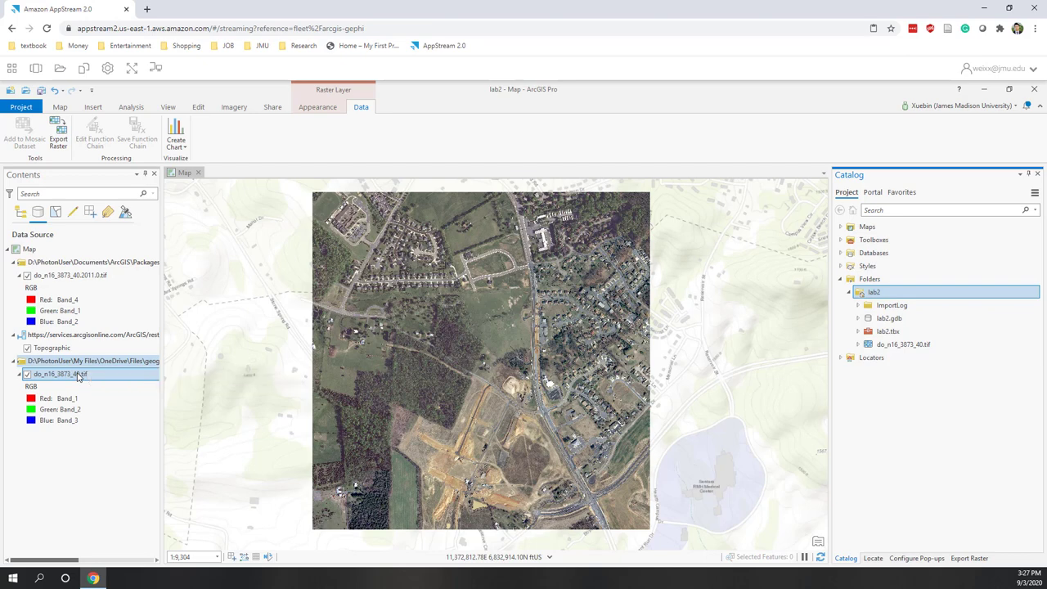
Look through the catalog's favorites and portal content, and display the Living Atlas collection.
click(867, 193)
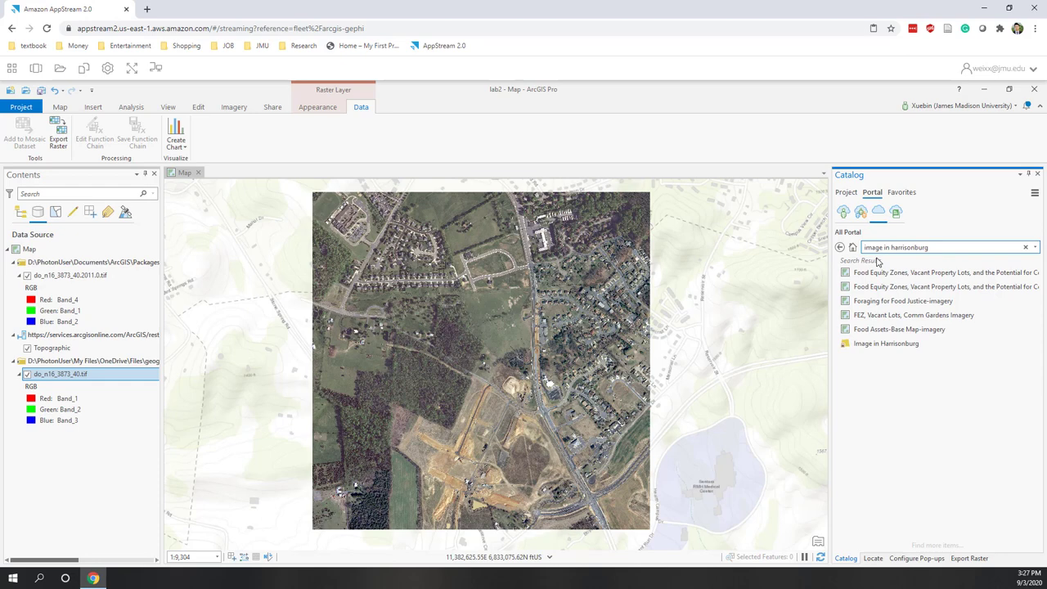
click(906, 194)
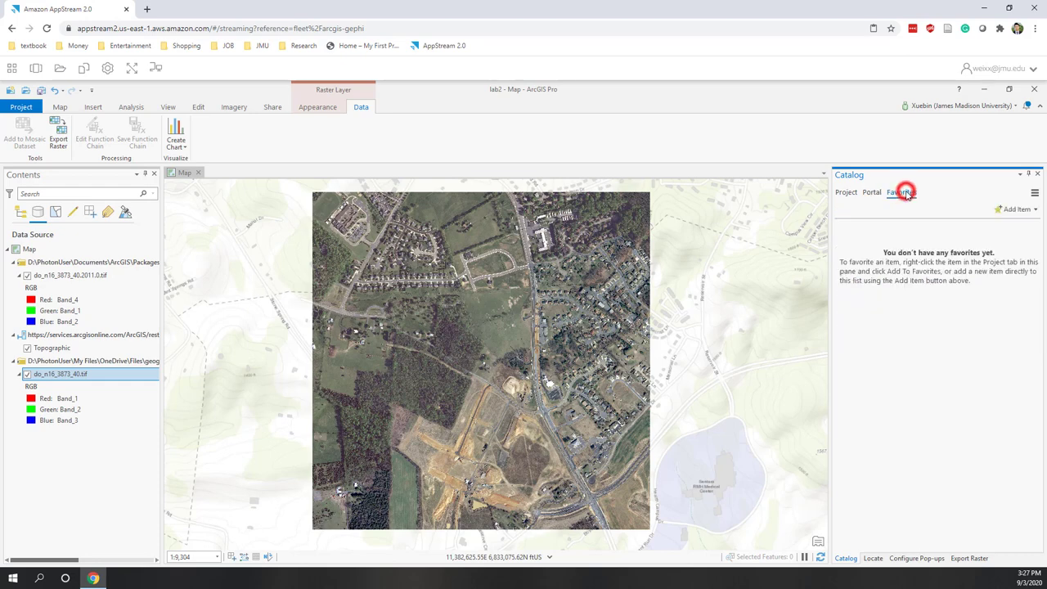
click(872, 195)
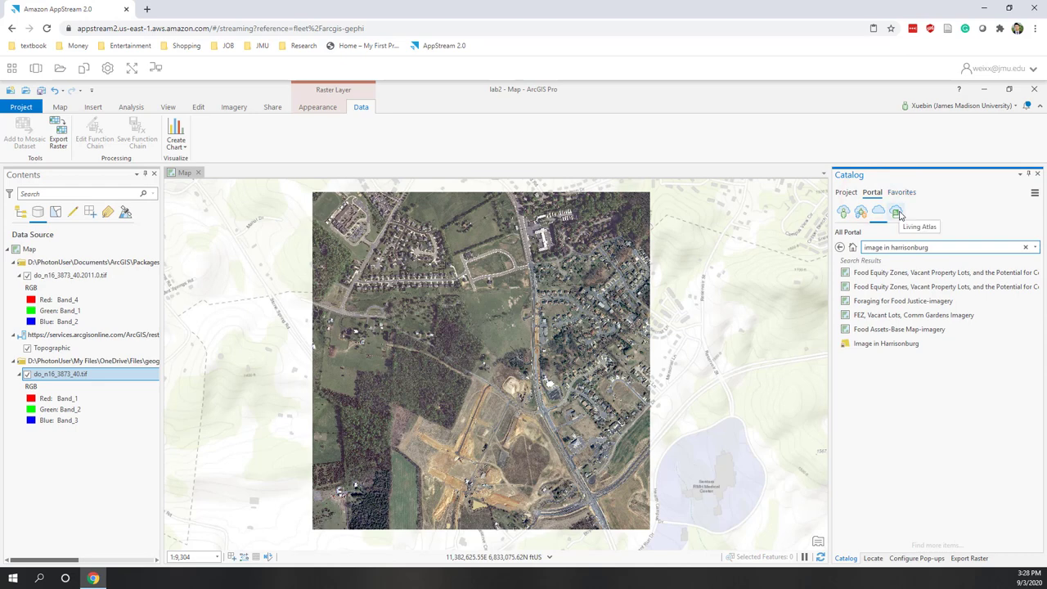
click(896, 212)
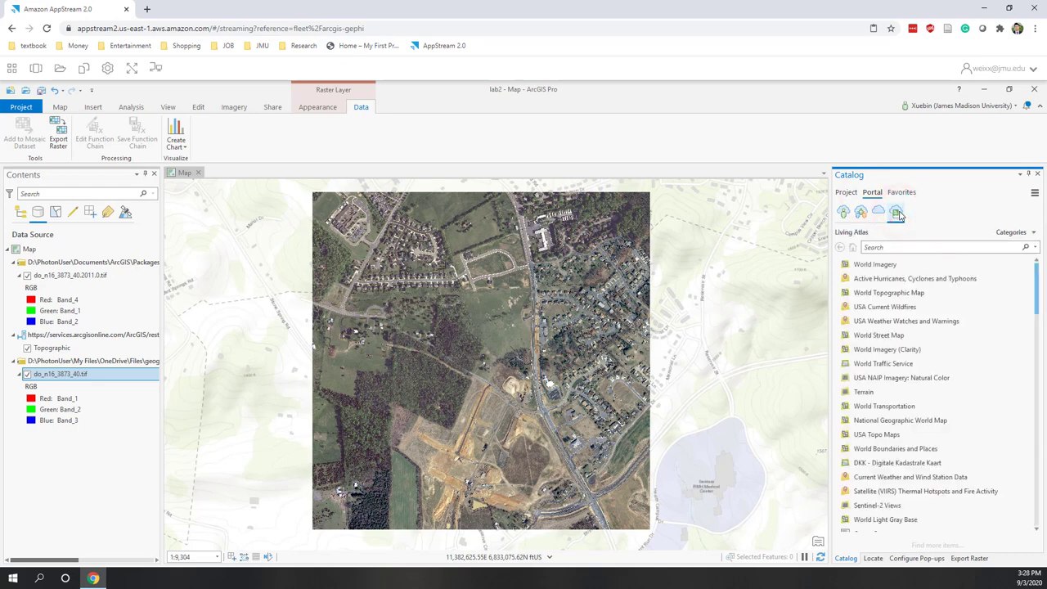
Browse the imagery categories of the Living Atlas collection and filter it to Multispectral imagery.
click(1033, 234)
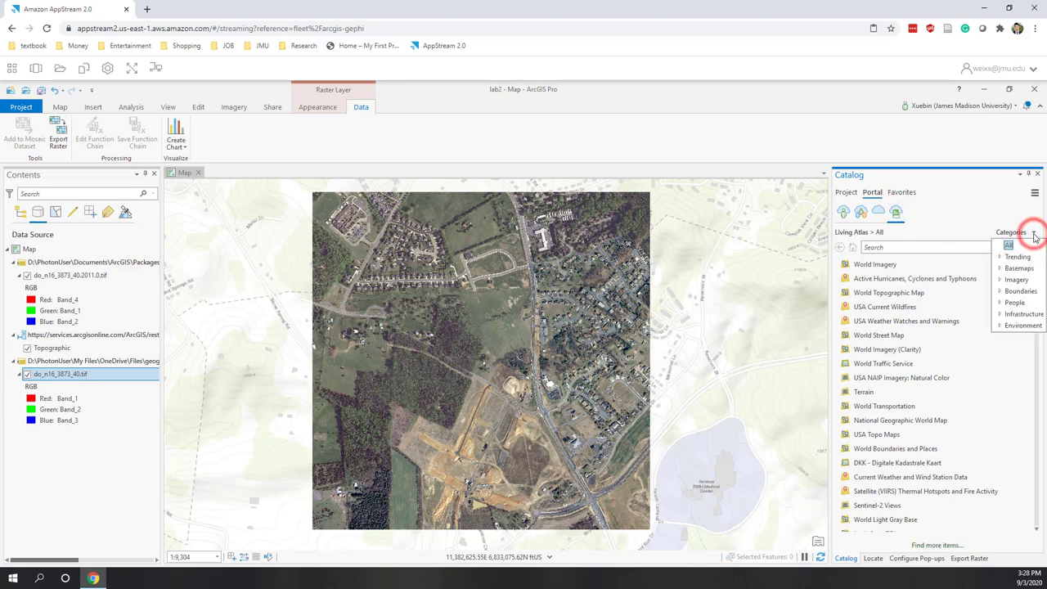
click(1001, 281)
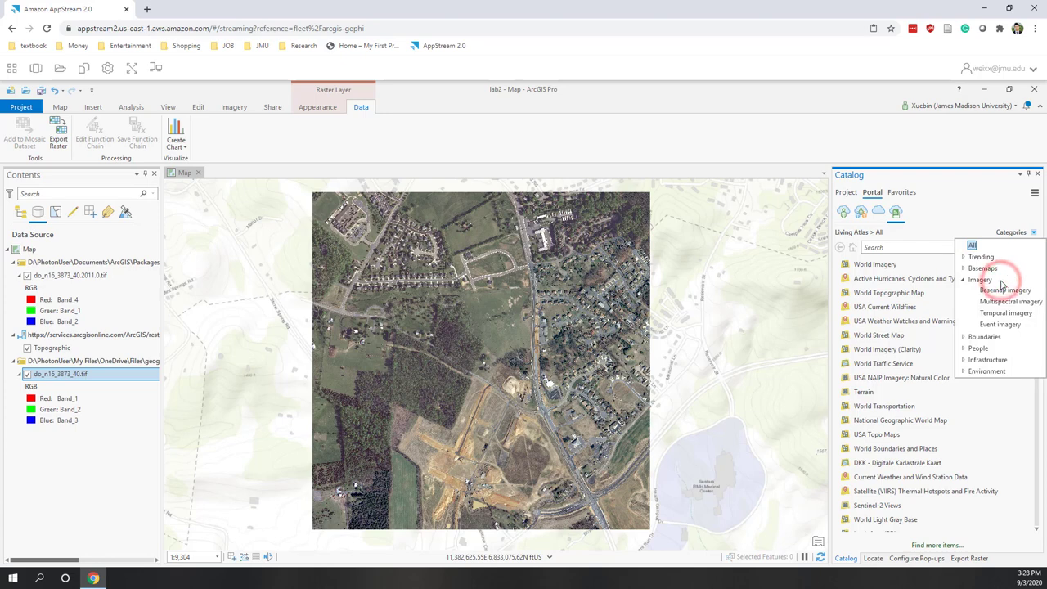
click(995, 327)
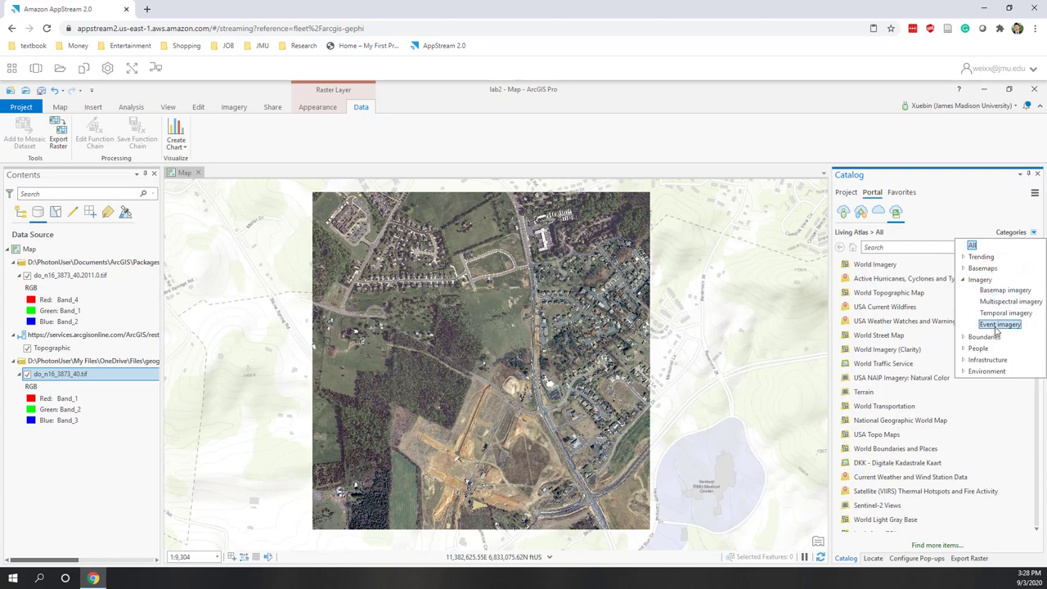
key(Up)
key(Up)
key(Up)
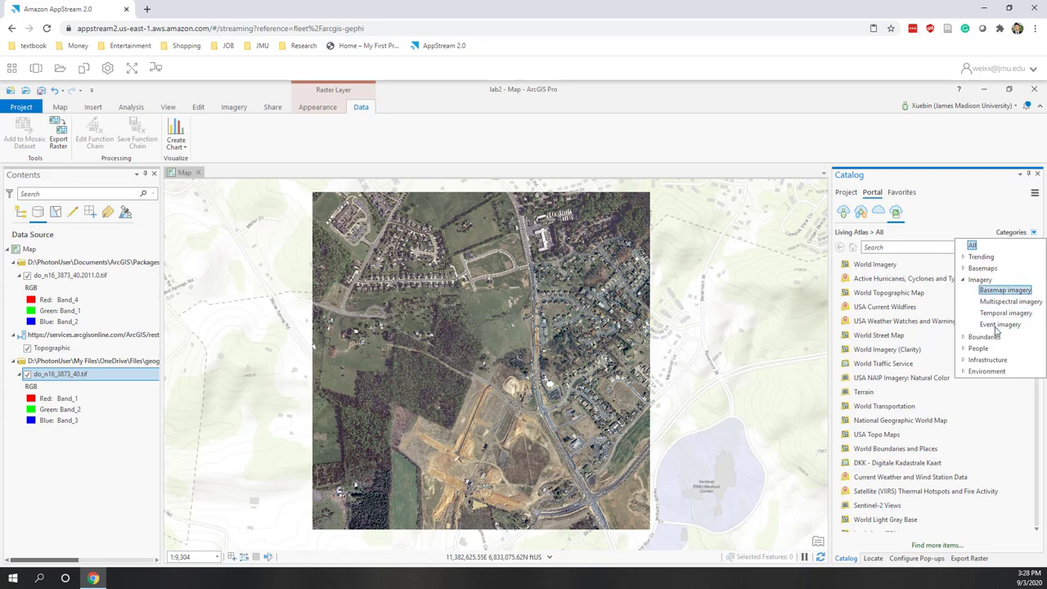
key(Down)
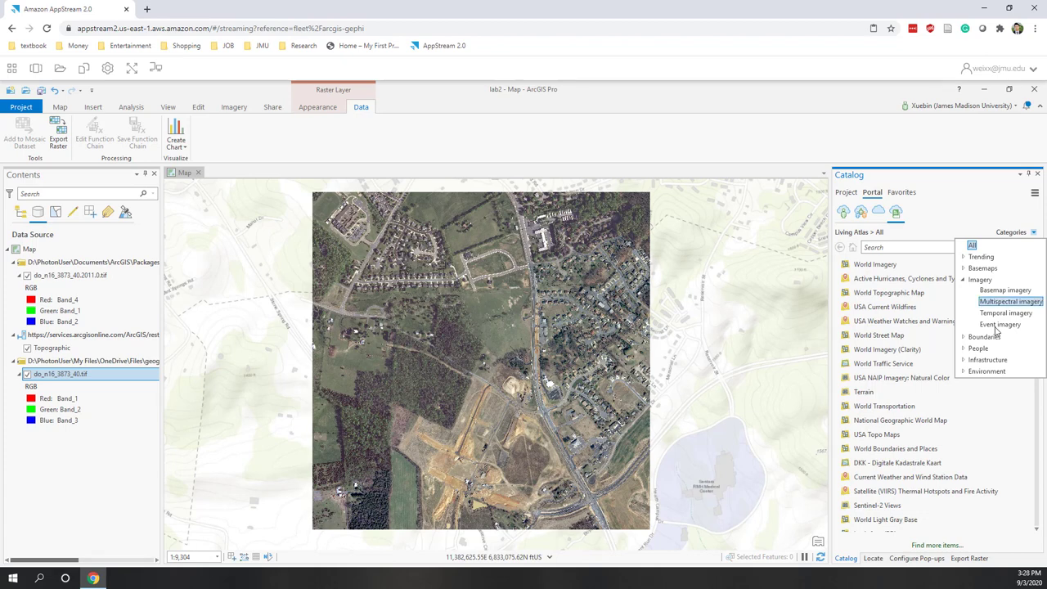
key(Down)
key(Down)
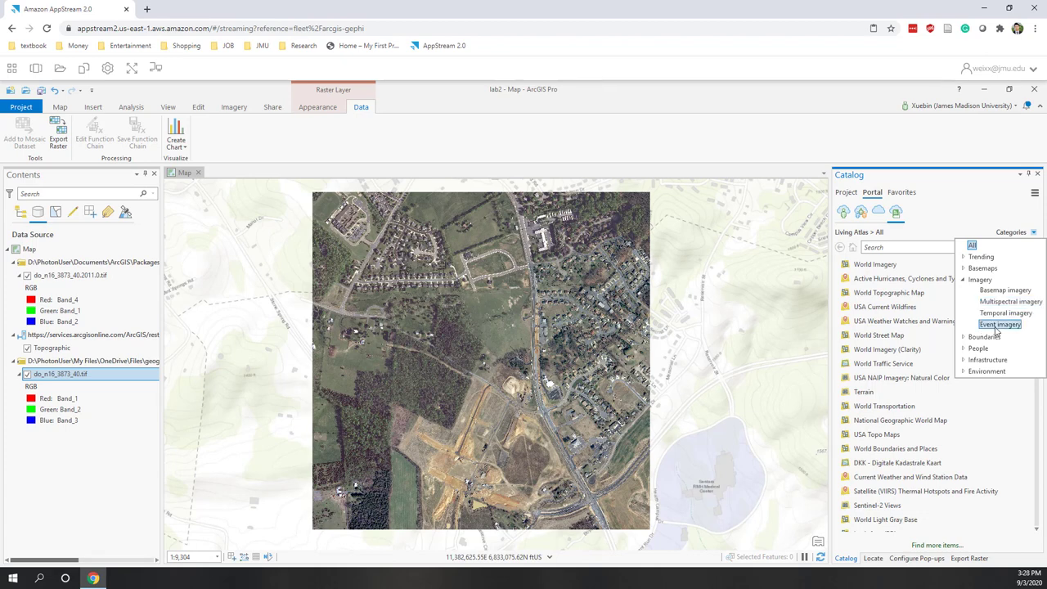
key(Up)
key(Up)
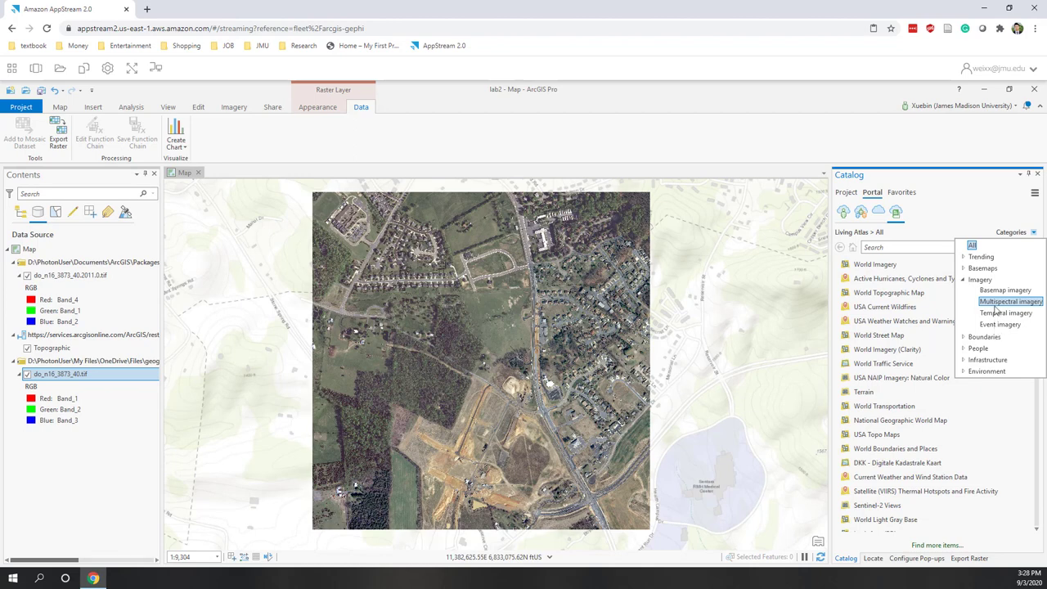
click(994, 303)
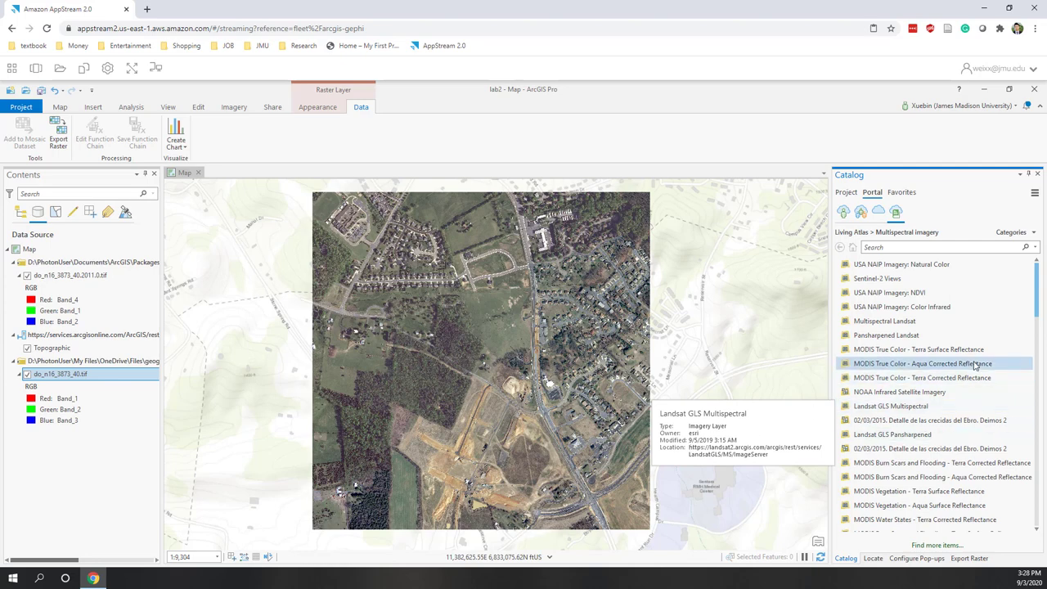
Look through the multispectral imagery items and search them for "landsat".
mouse_move(973, 365)
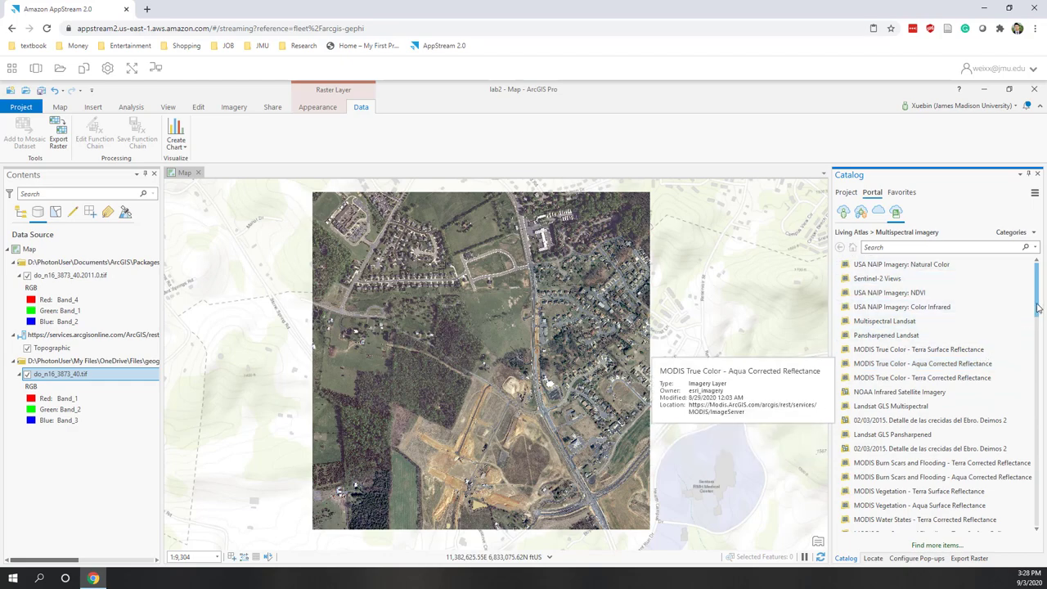
drag(1035, 303, 1037, 417)
scroll(1037, 417, down, 10)
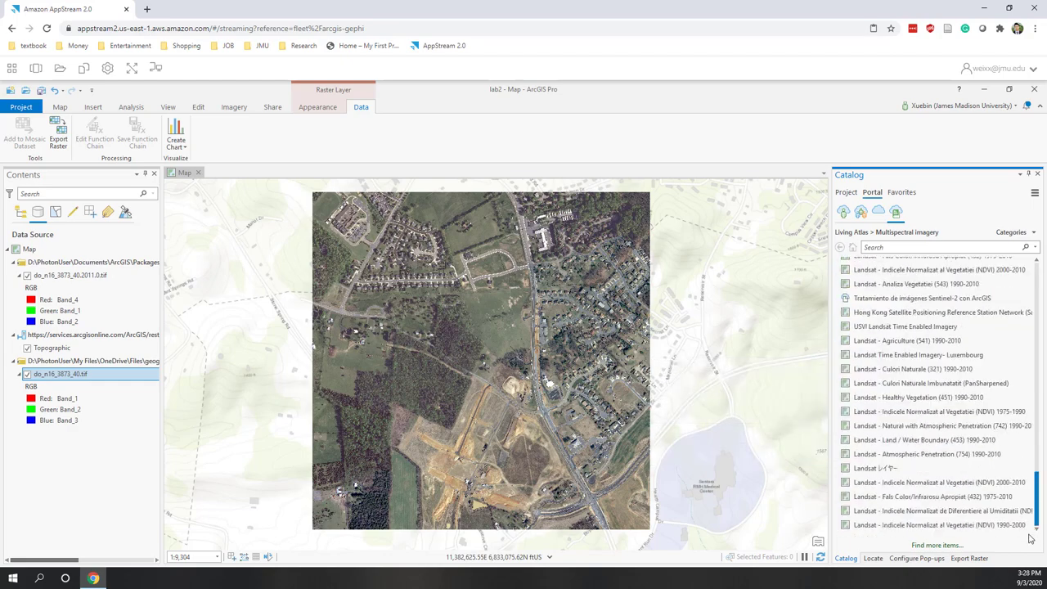
scroll(1037, 412, up, 15)
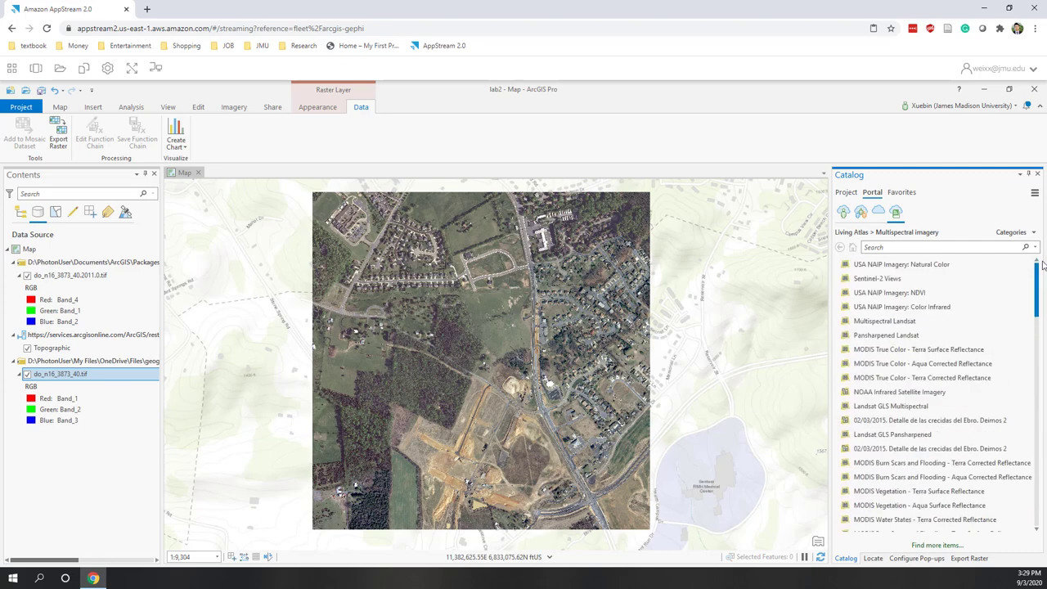
click(917, 249)
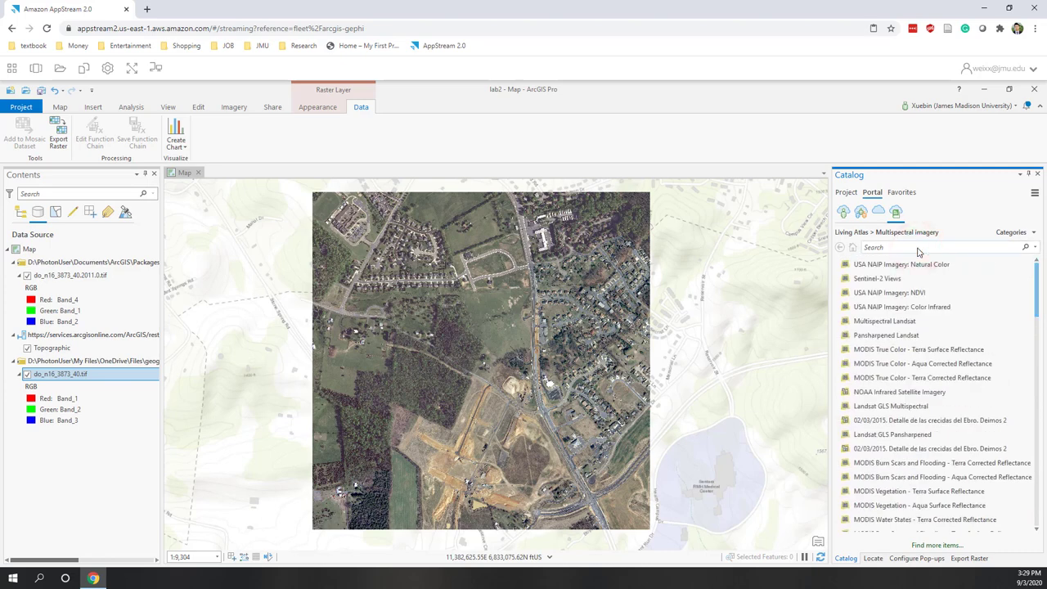
text(landsat)
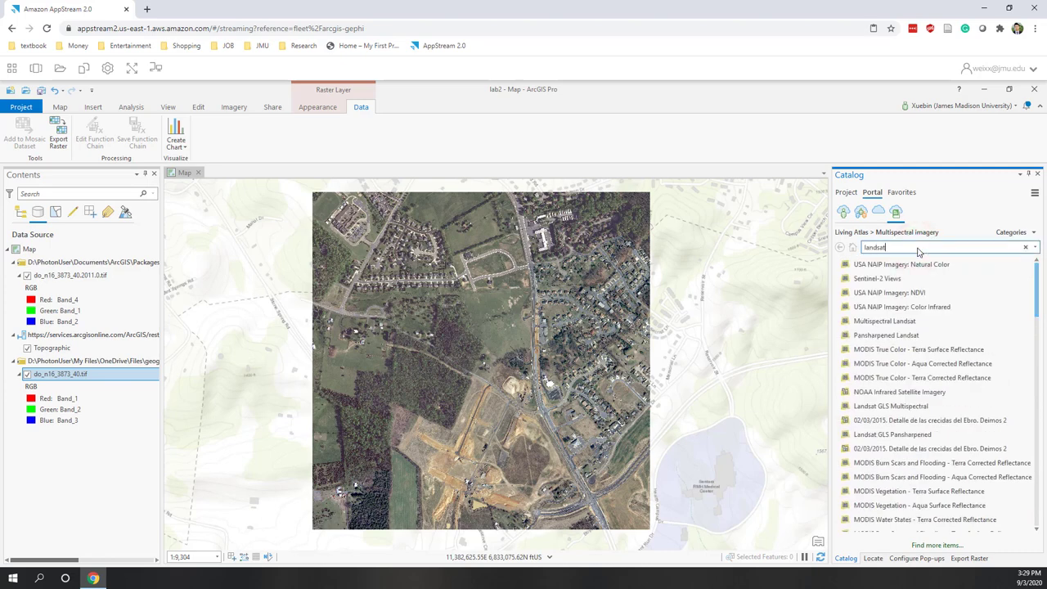
key(Return)
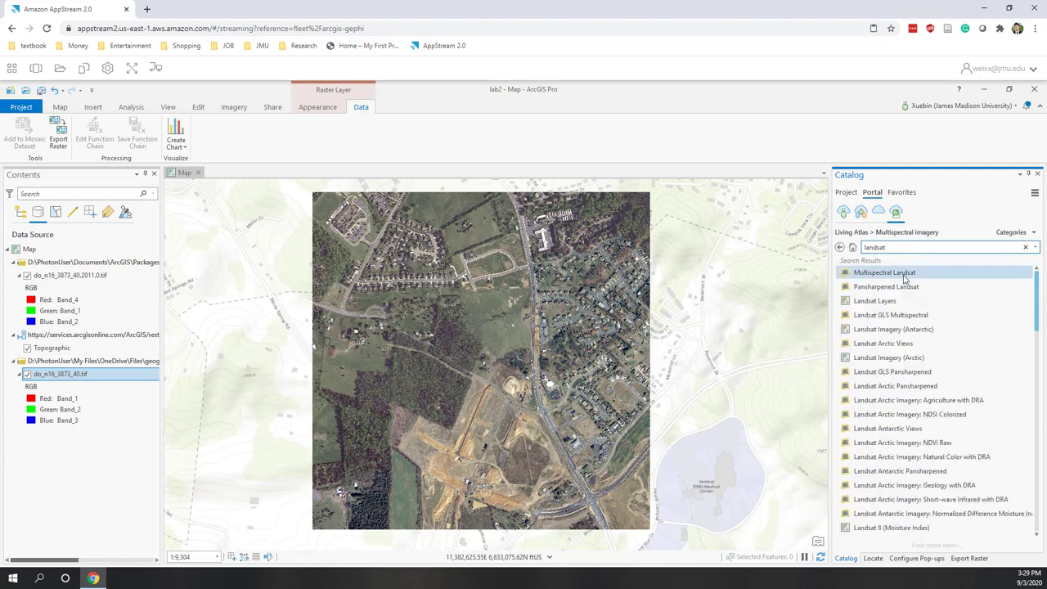
Inspect the item details of the first Landsat search results and add the Multispectral Landsat imagery layer to the map.
mouse_move(904, 279)
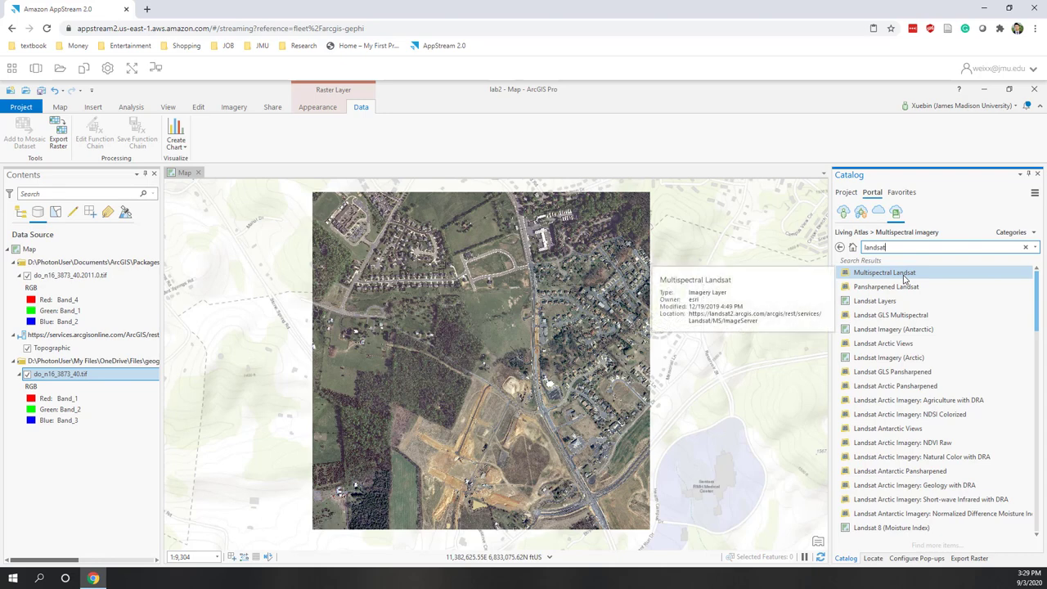
key(Down)
key(Down)
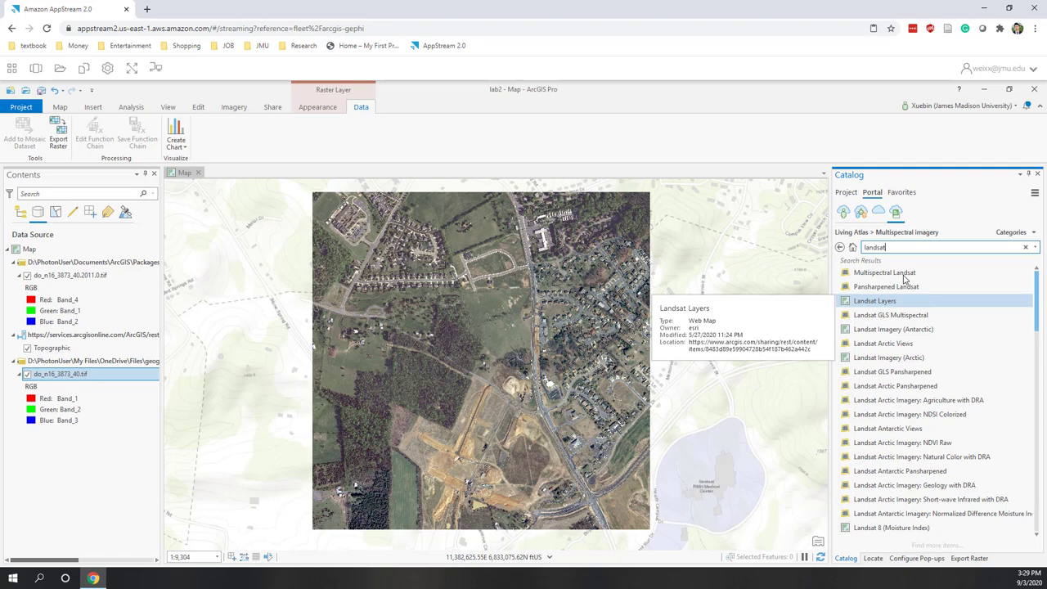
key(Up)
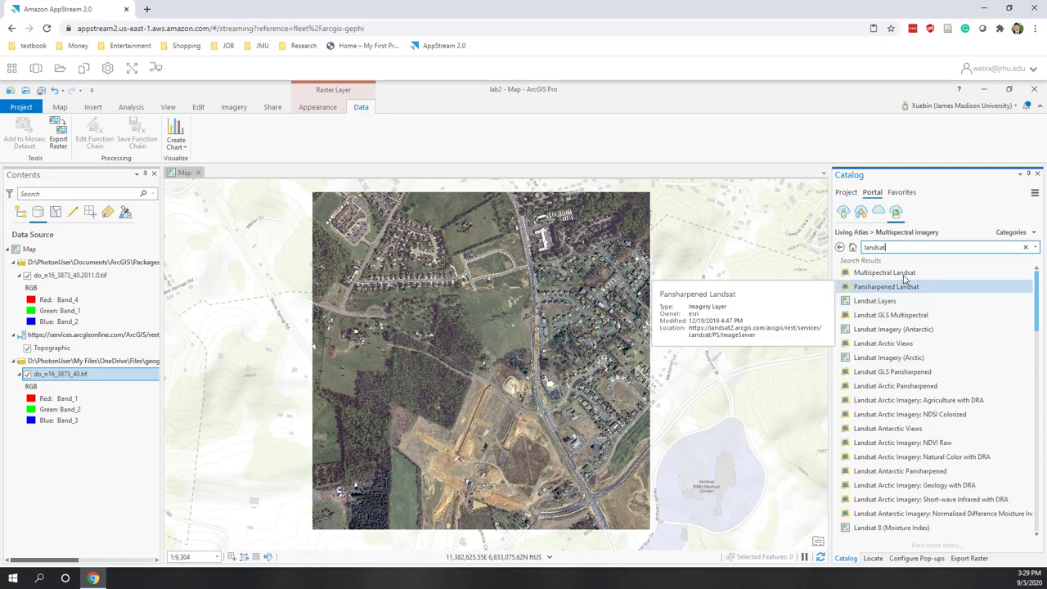
key(Down)
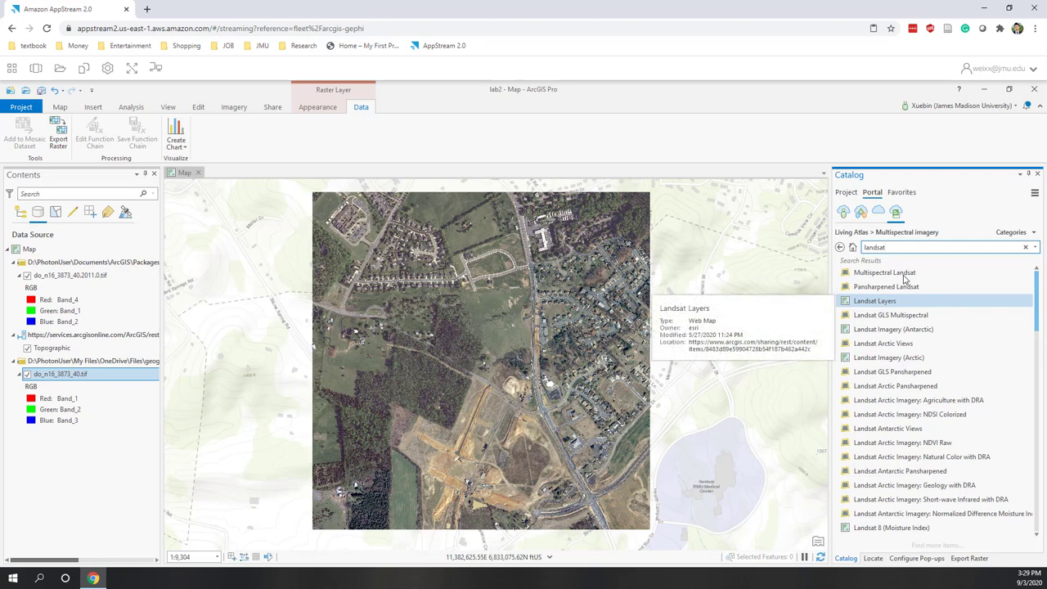
click(883, 274)
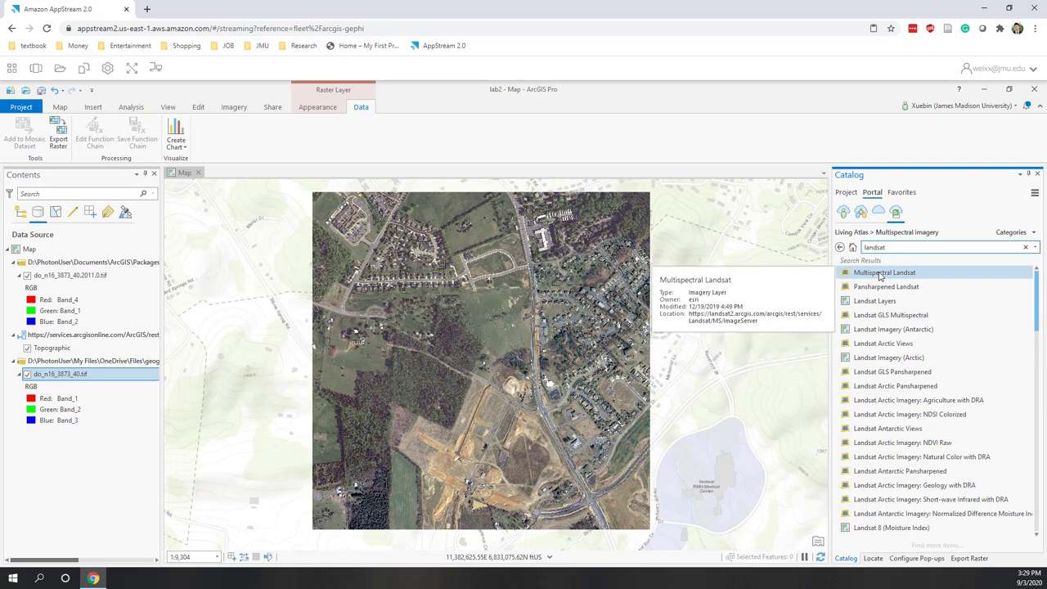
drag(879, 275, 679, 279)
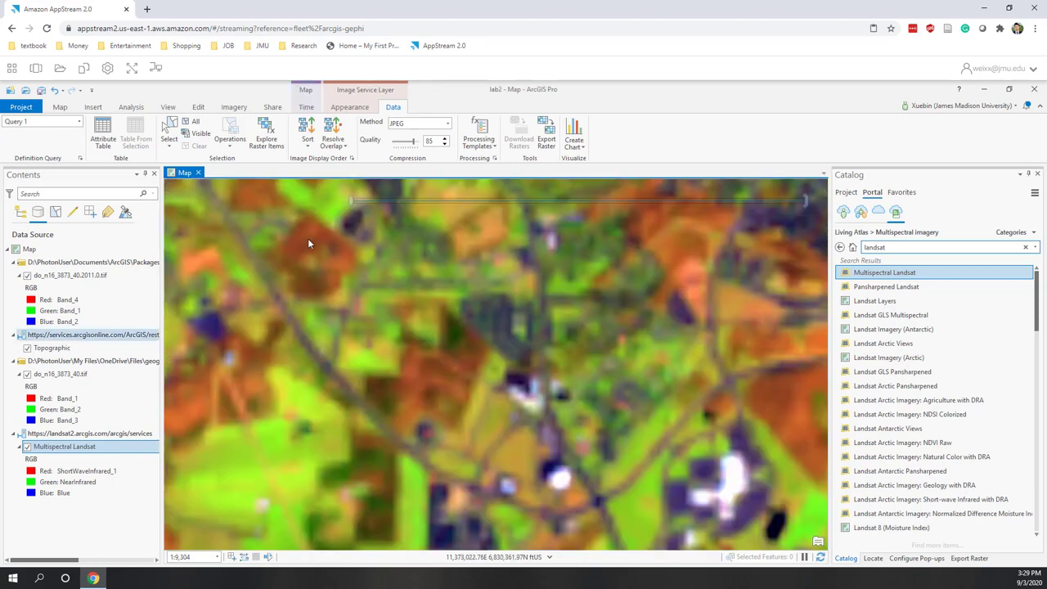
List the map layers by drawing order and move do_n16_3873_40.tif above the Multispectral Landsat layer.
click(20, 212)
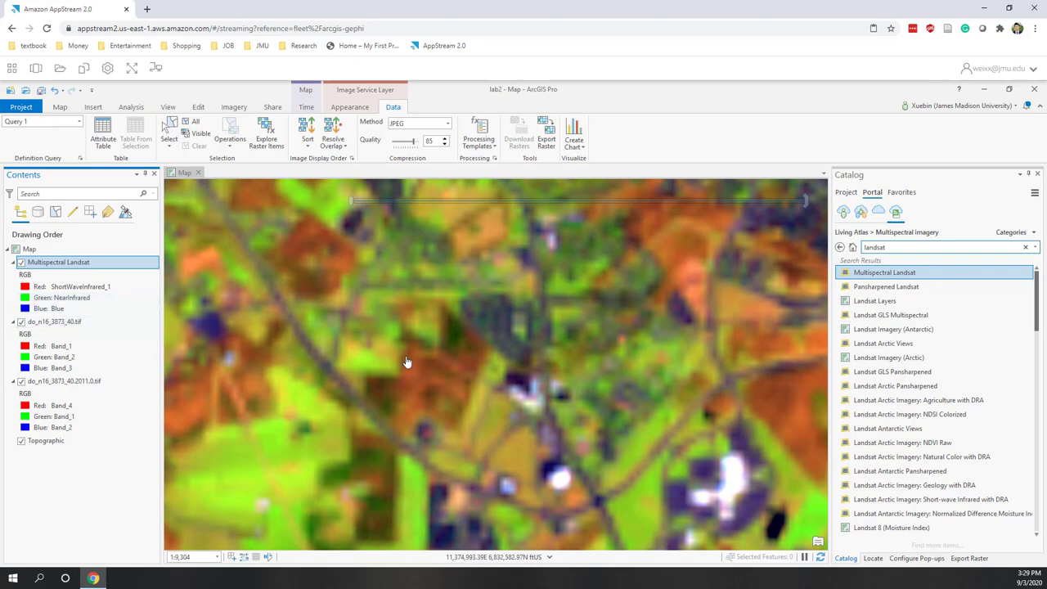
scroll(407, 361, down, 2)
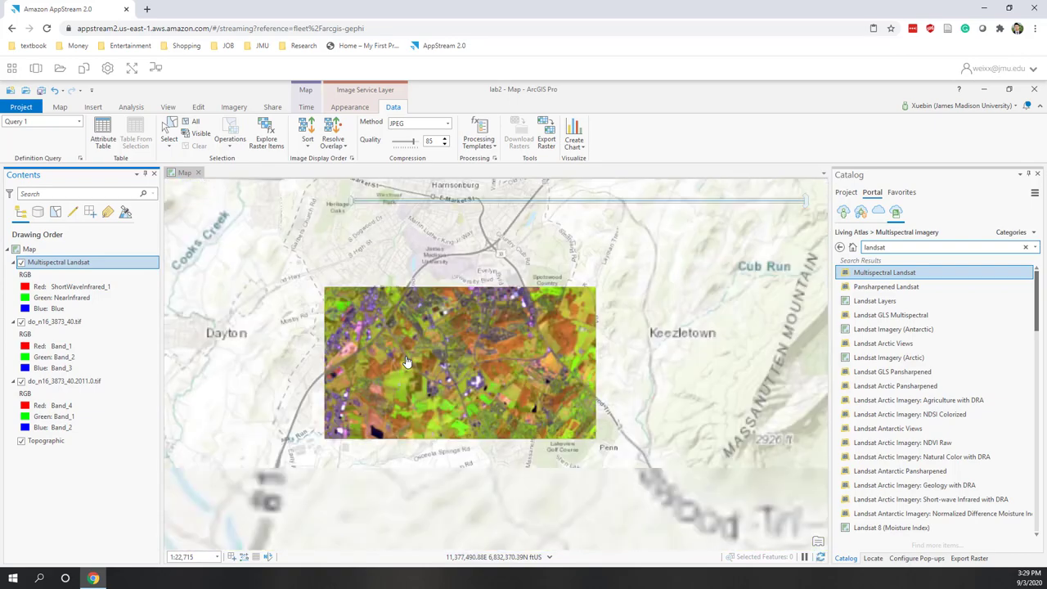
scroll(406, 362, down, 2)
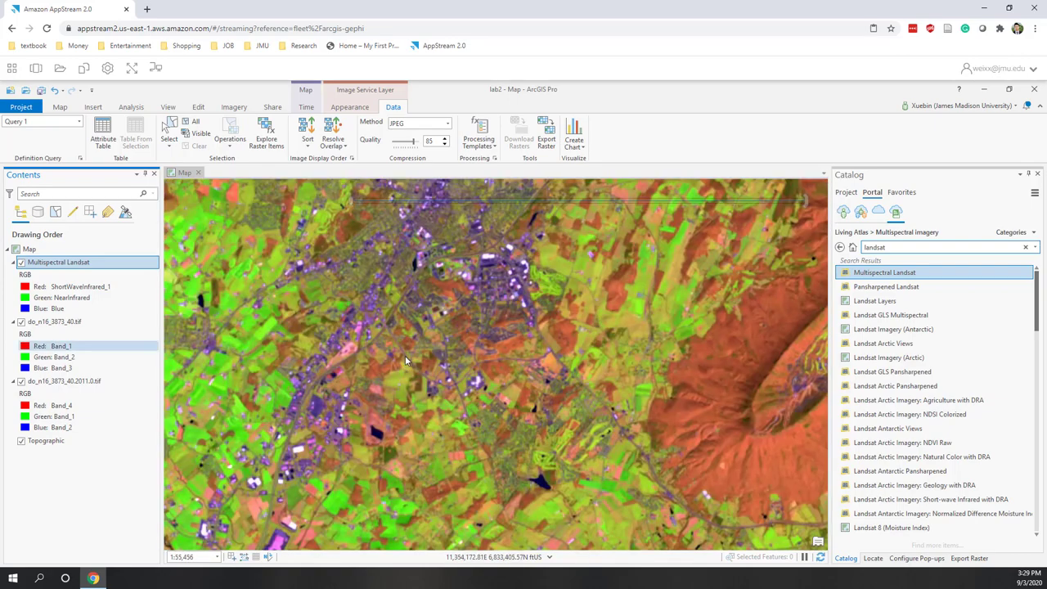
click(70, 321)
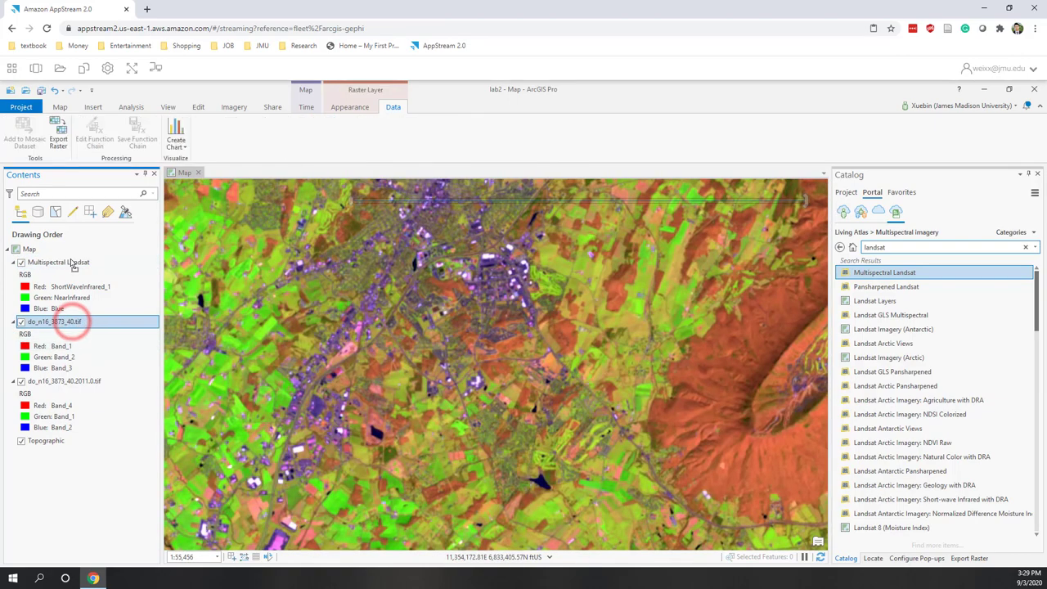
drag(72, 264, 72, 264)
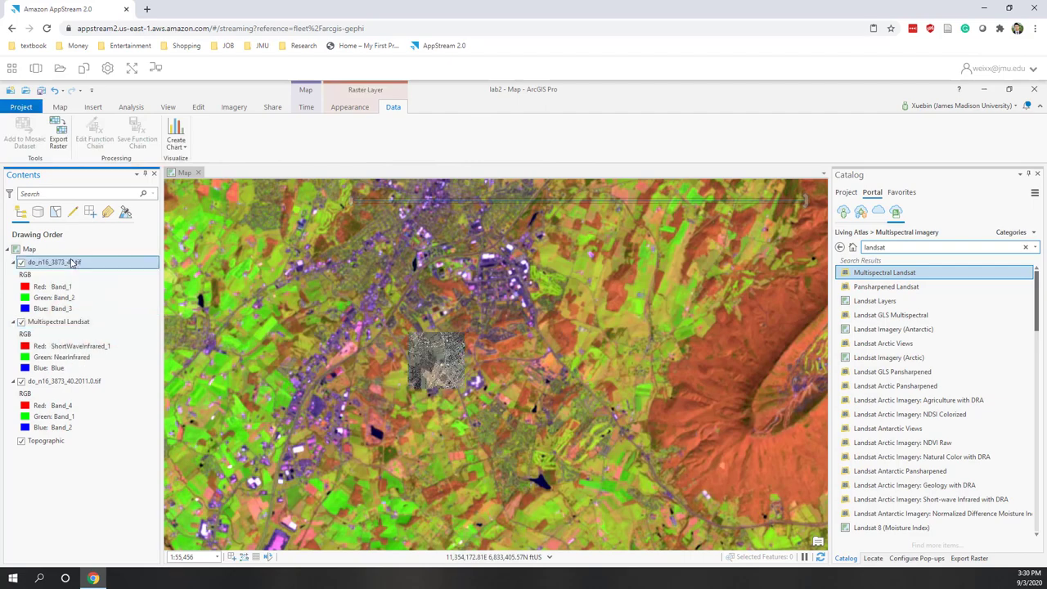
Compare the spatial detail of do_n16_3873_40.tif with Multispectral Landsat by toggling the aerial image's visibility over the residential area.
scroll(448, 372, up, 4)
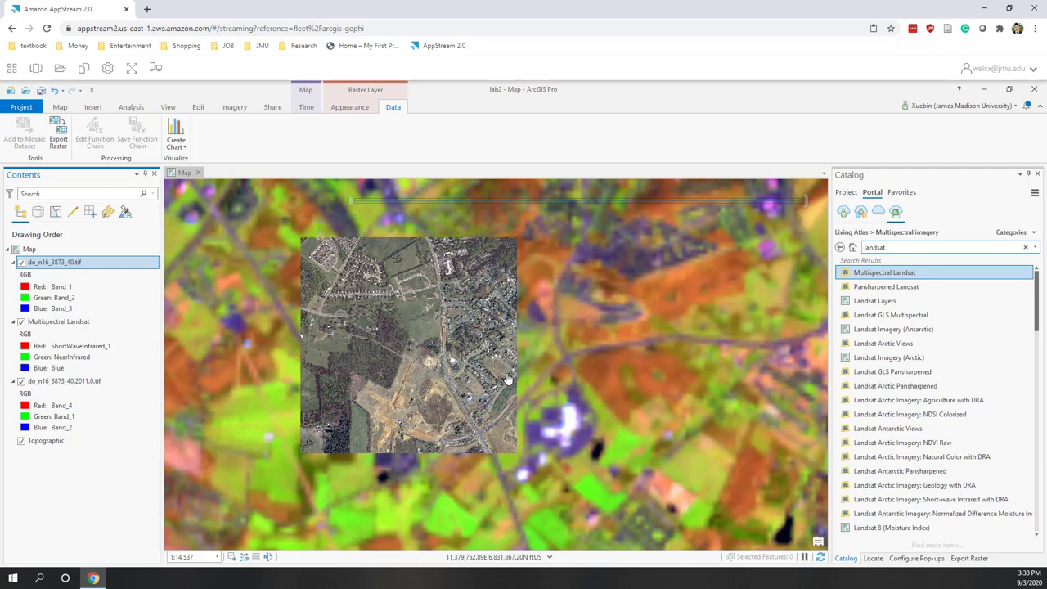
scroll(504, 374, up, 2)
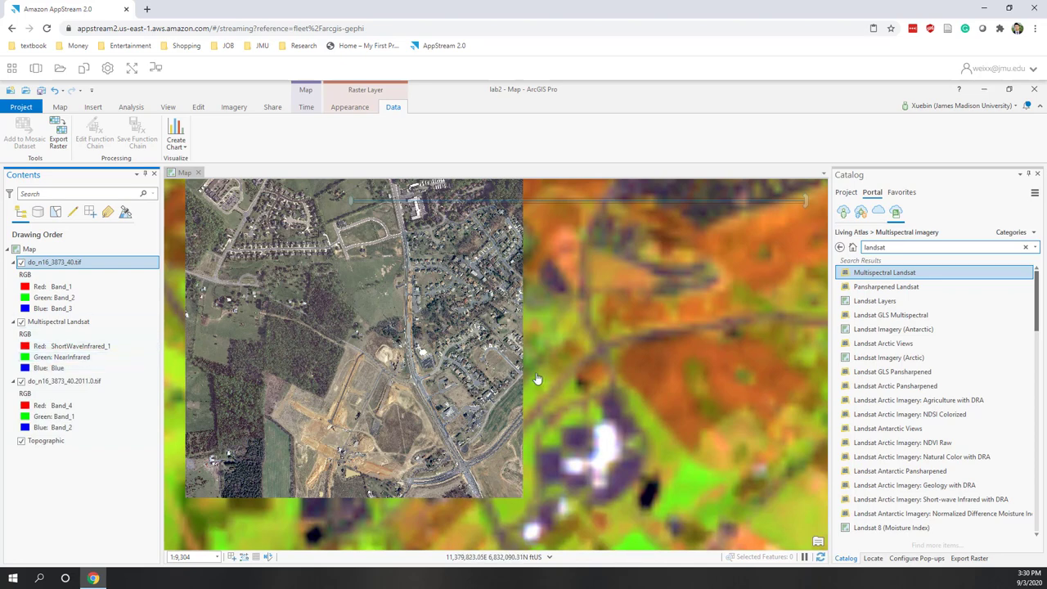
click(21, 264)
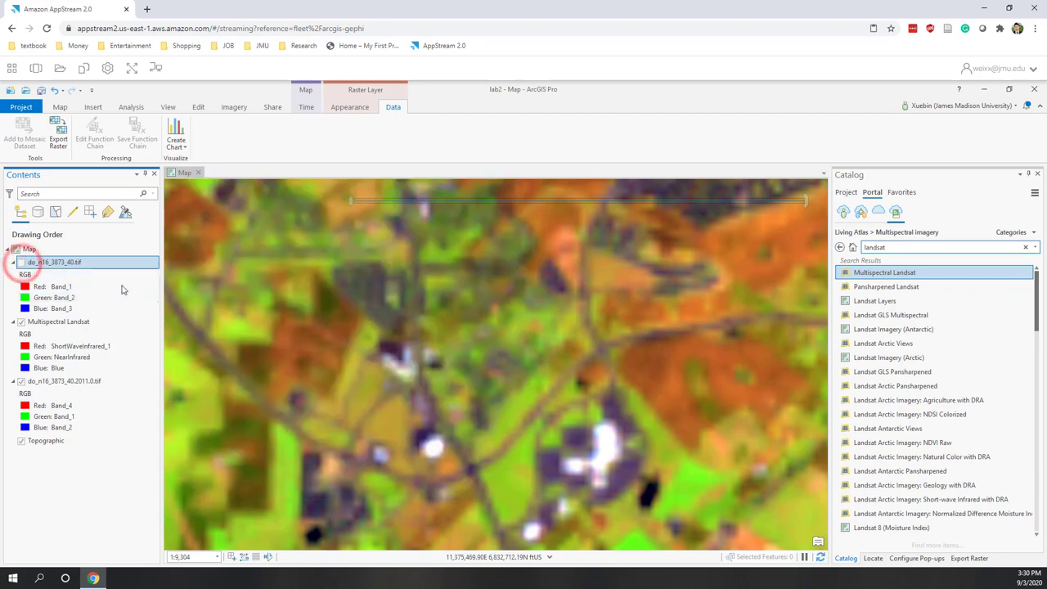
scroll(469, 367, up, 2)
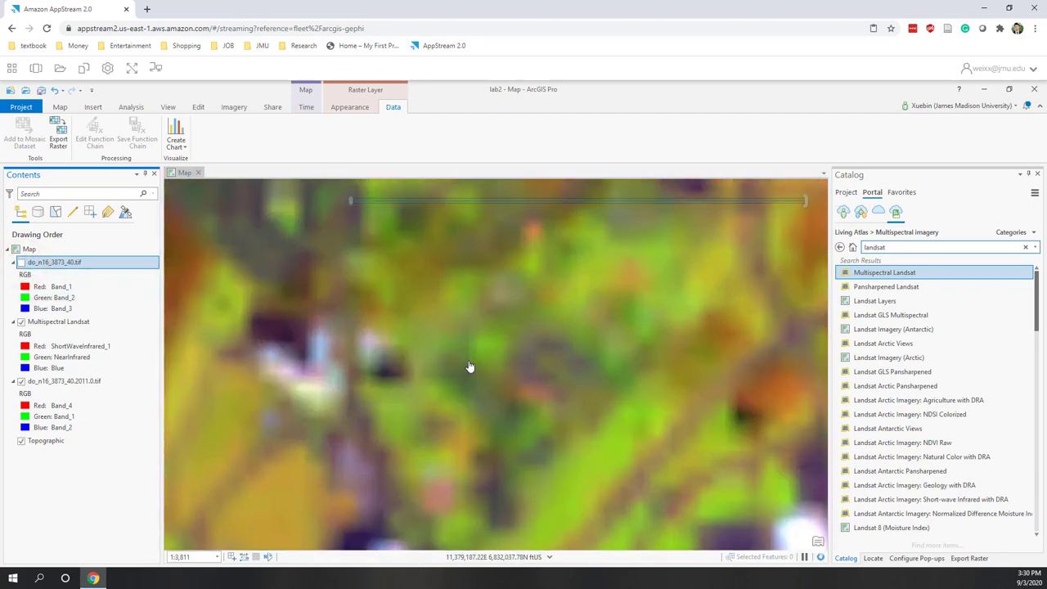
click(21, 263)
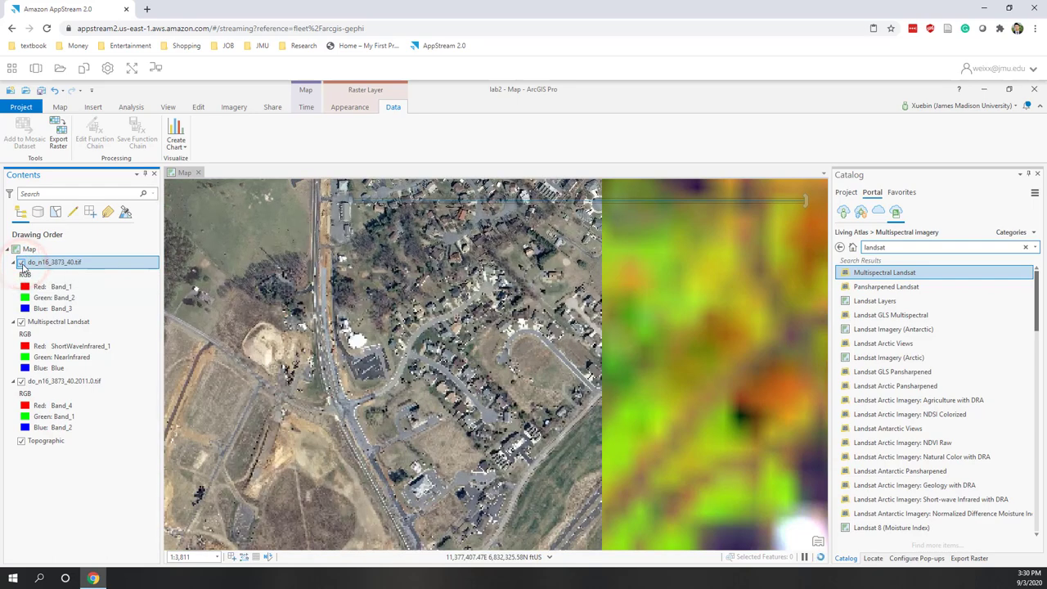
click(22, 264)
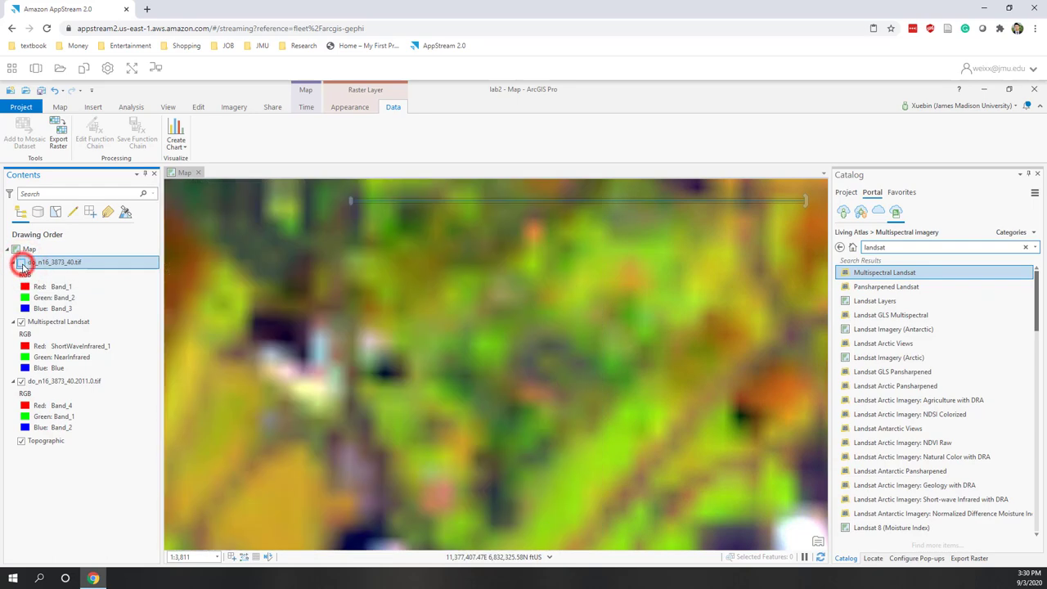
click(21, 263)
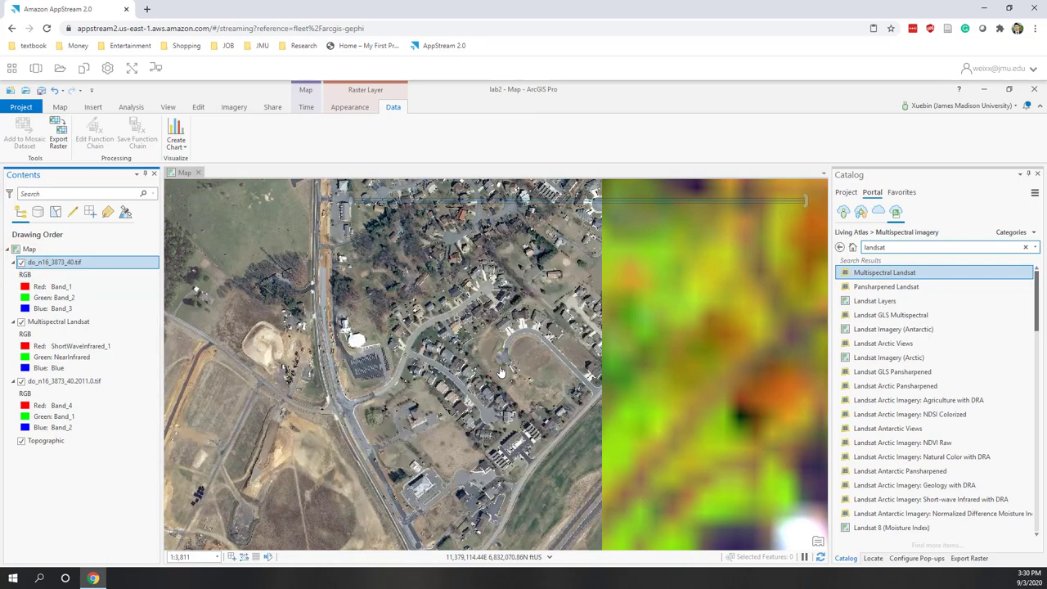
scroll(501, 372, down, 3)
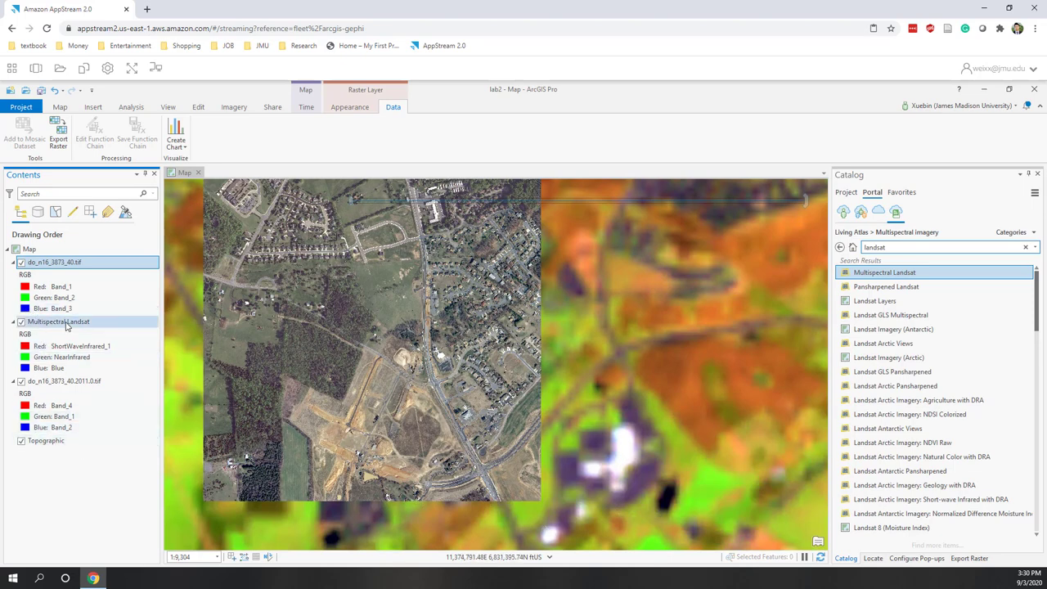
Hide do_n16_3873_40.tif and review the metadata in the Multispectral Landsat layer's properties, including tags, summary, credits and use limitations.
click(21, 263)
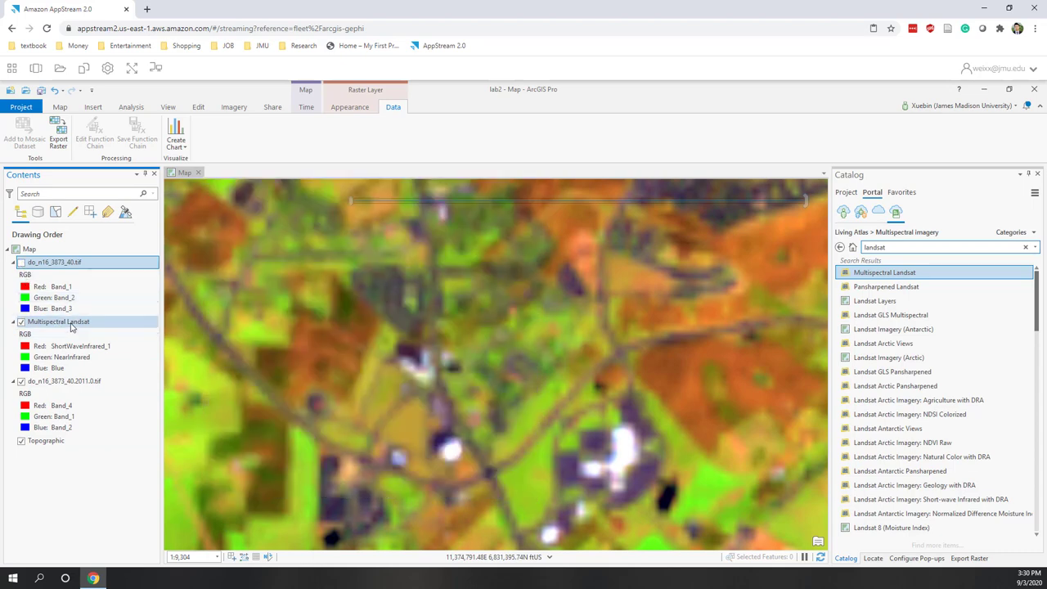
right_click(71, 325)
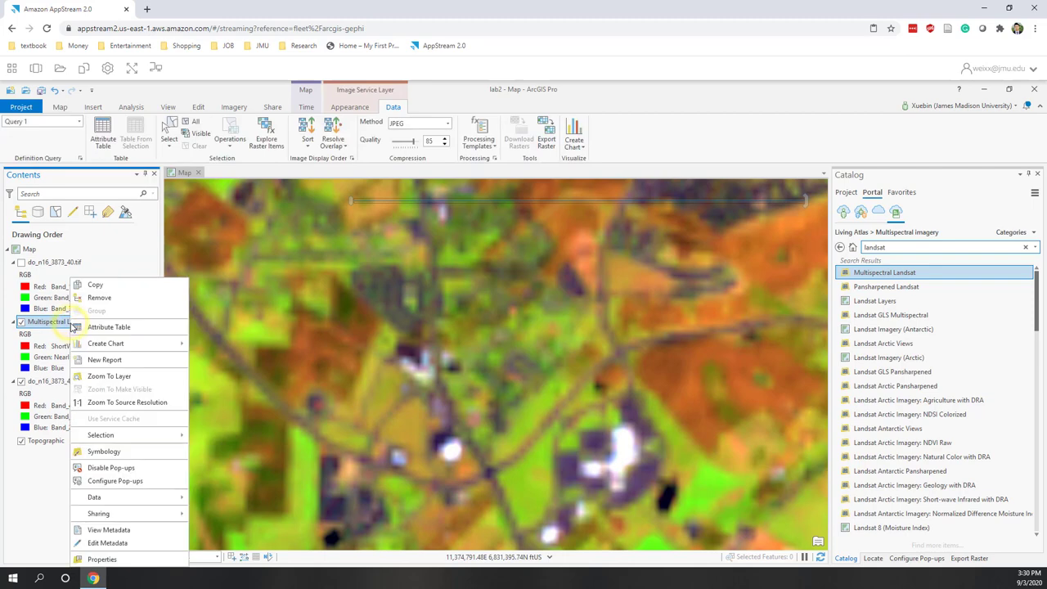
click(119, 560)
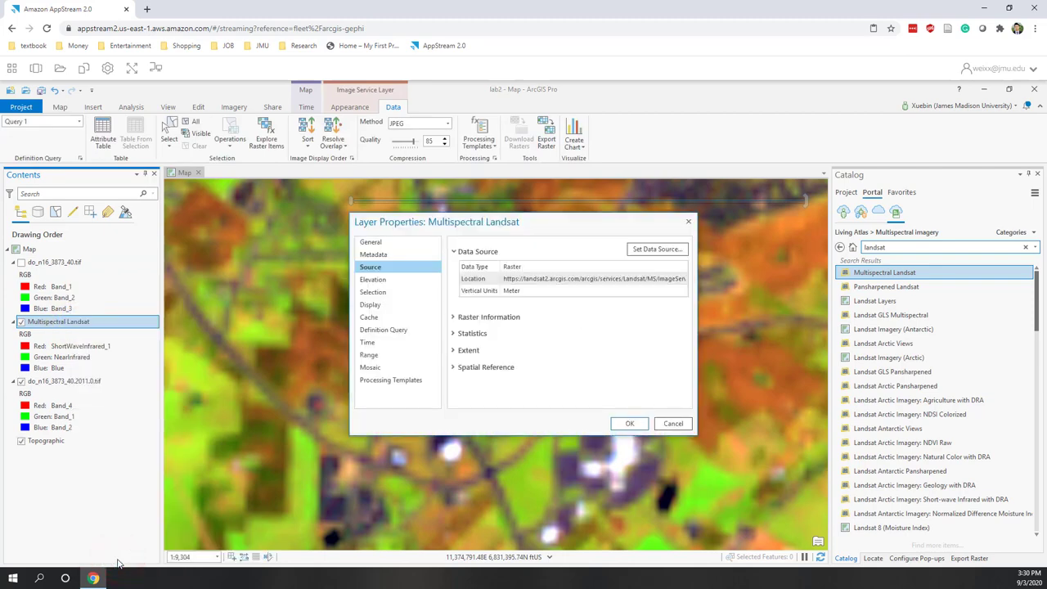
click(369, 256)
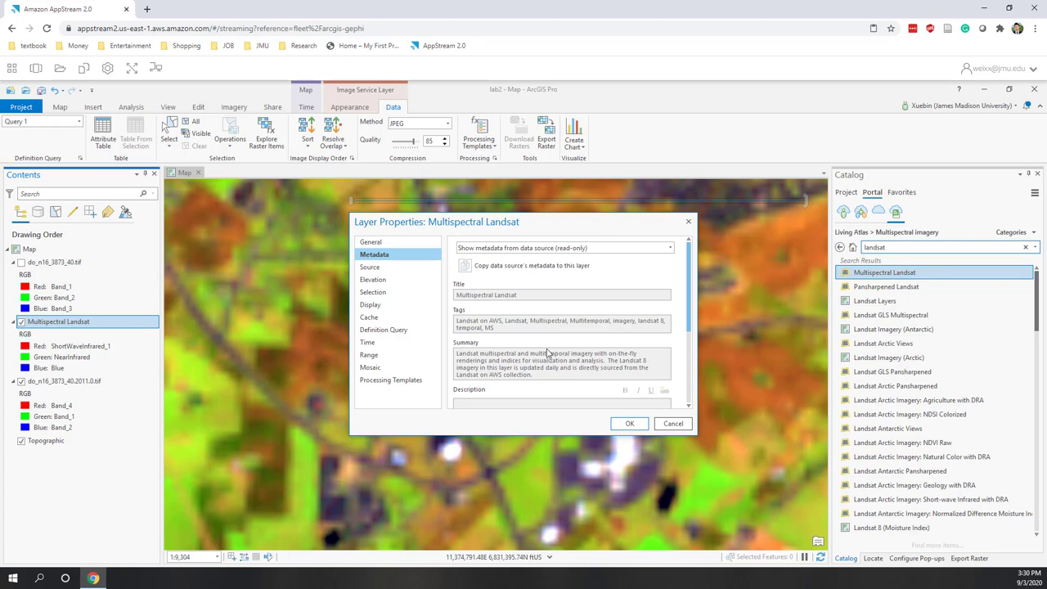
scroll(548, 353, down, 4)
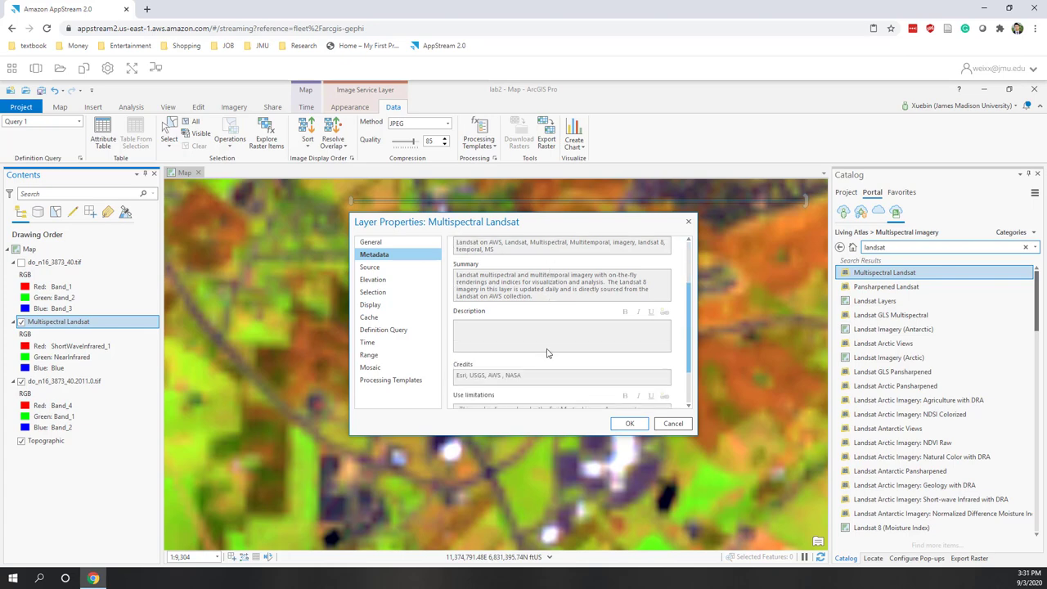
scroll(498, 331, up, 5)
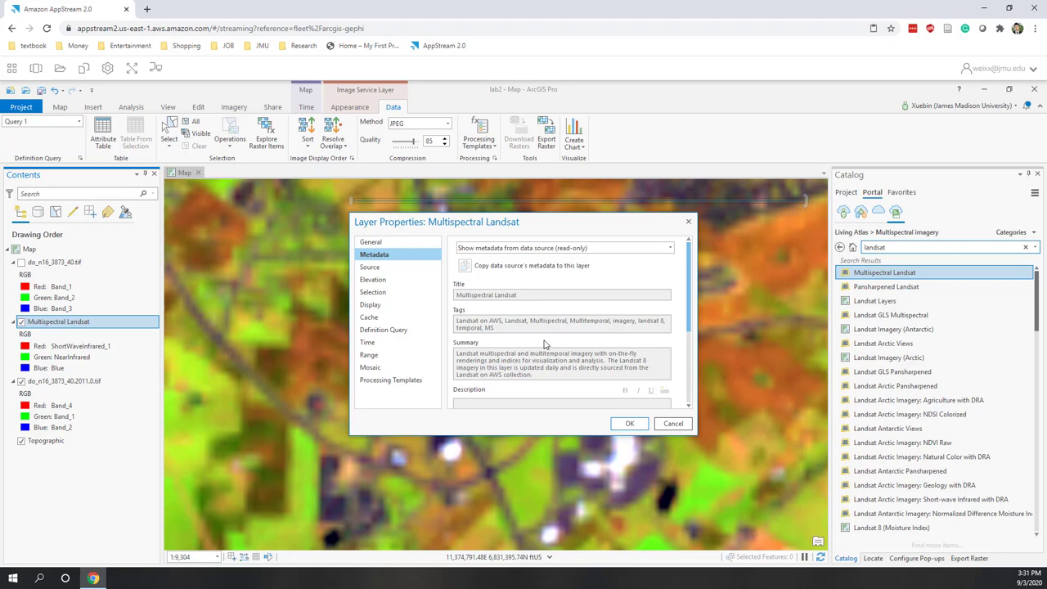
scroll(543, 343, down, 3)
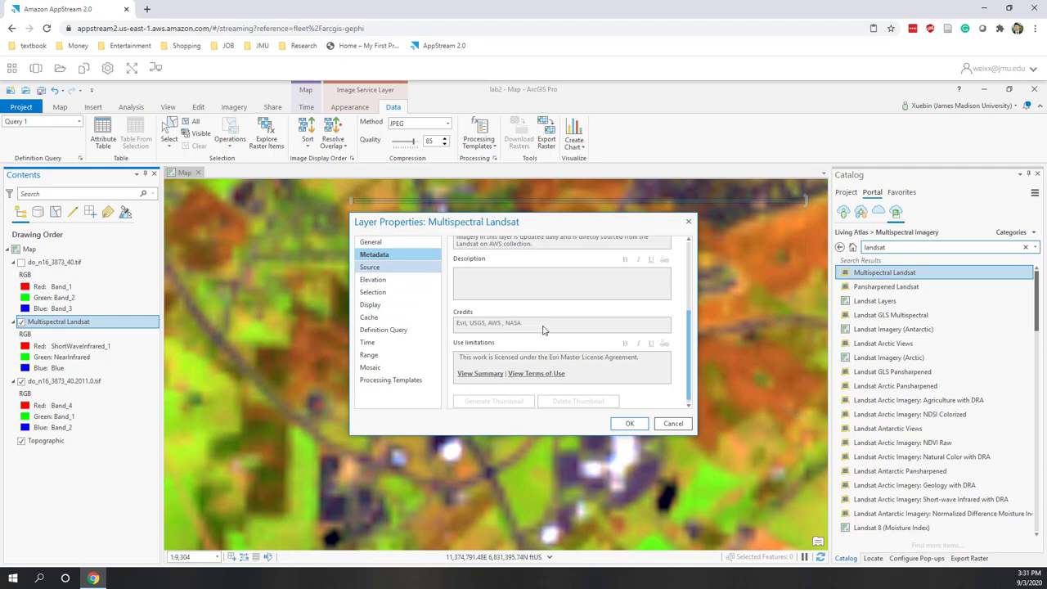
scroll(542, 329, down, 1)
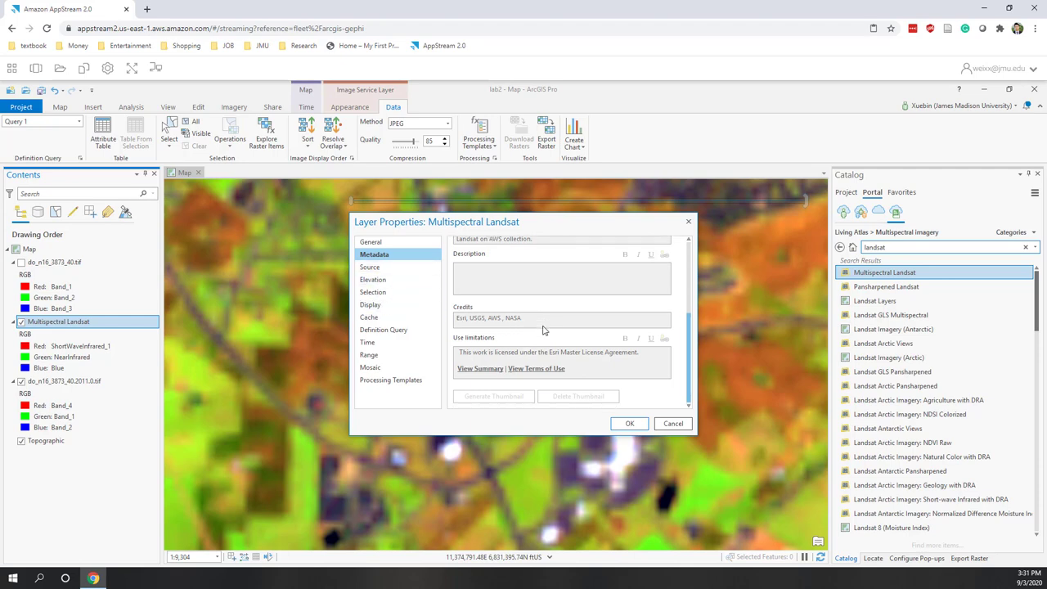
Check the Multispectral Landsat source properties for its location, vertical units, number of bands and X and Y cell size.
click(380, 270)
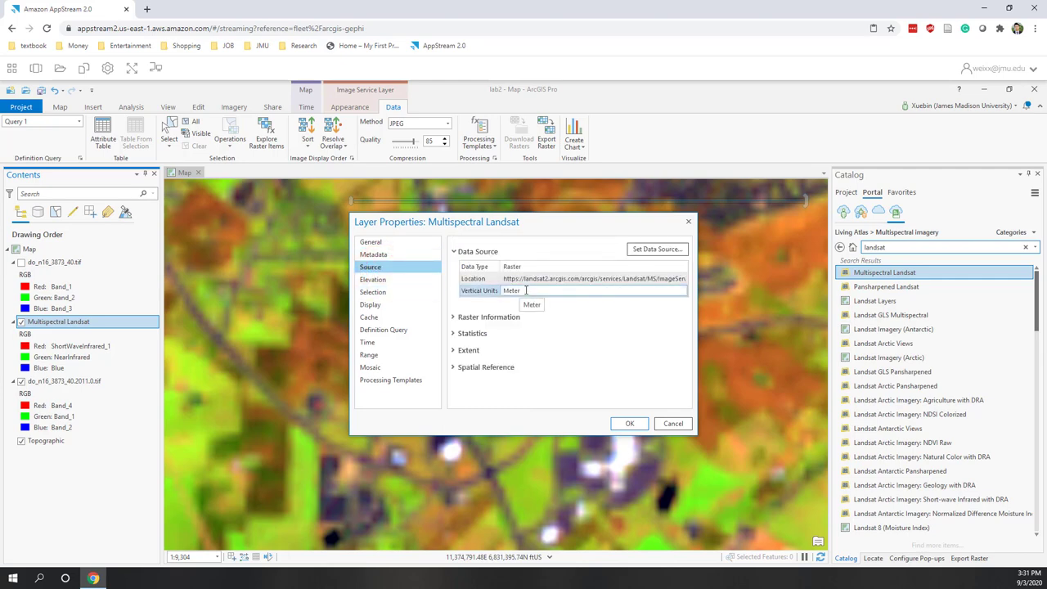
key(Up)
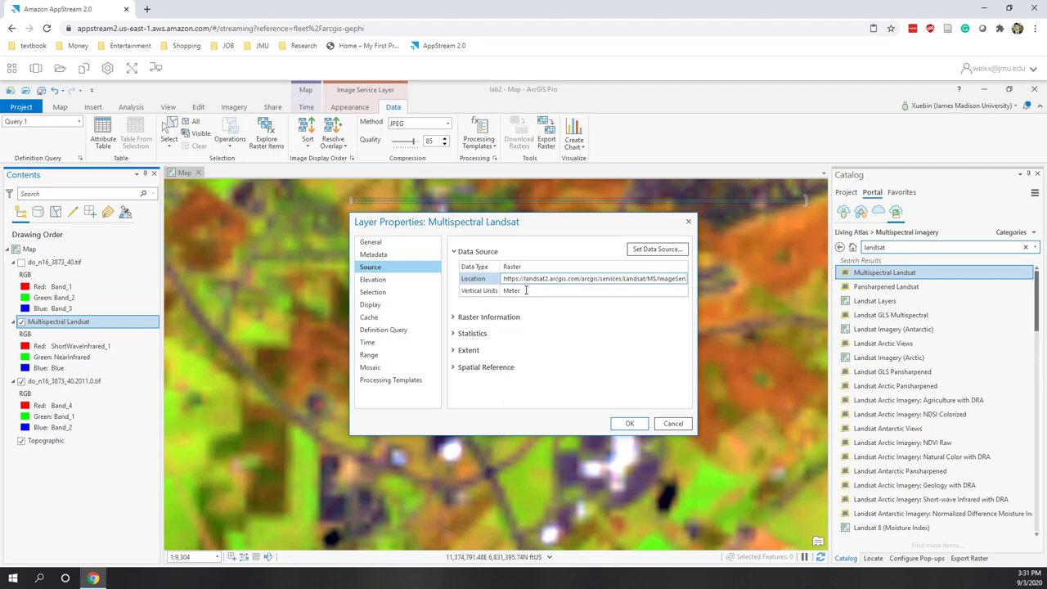
click(455, 319)
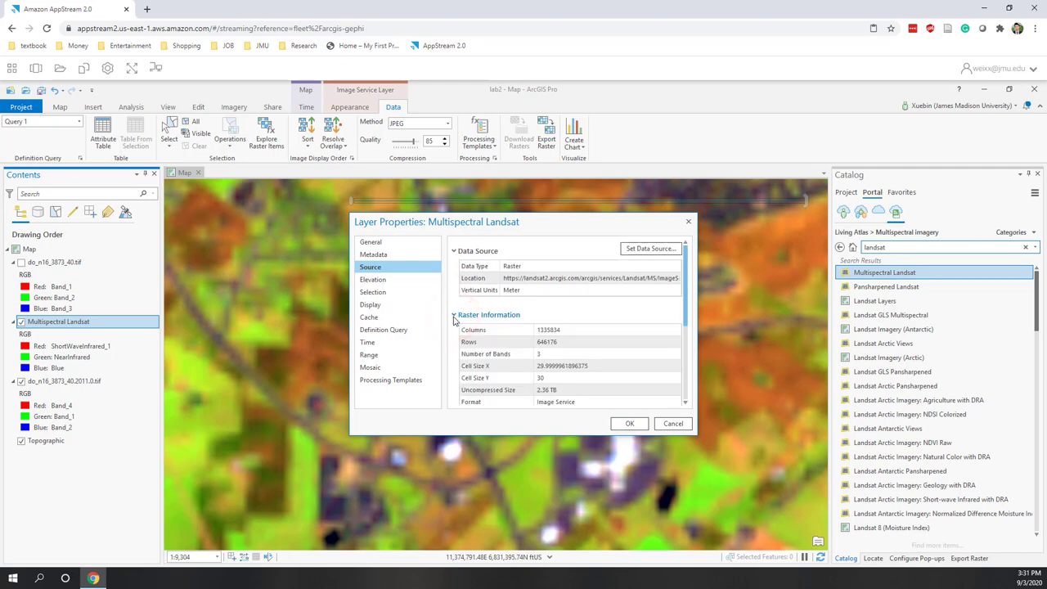
click(530, 369)
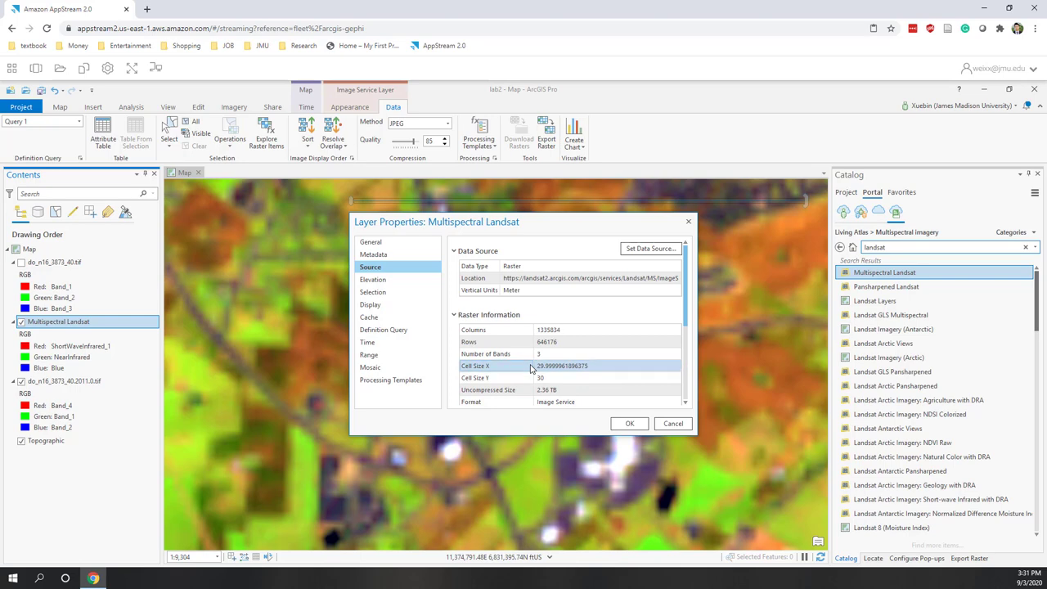
click(531, 368)
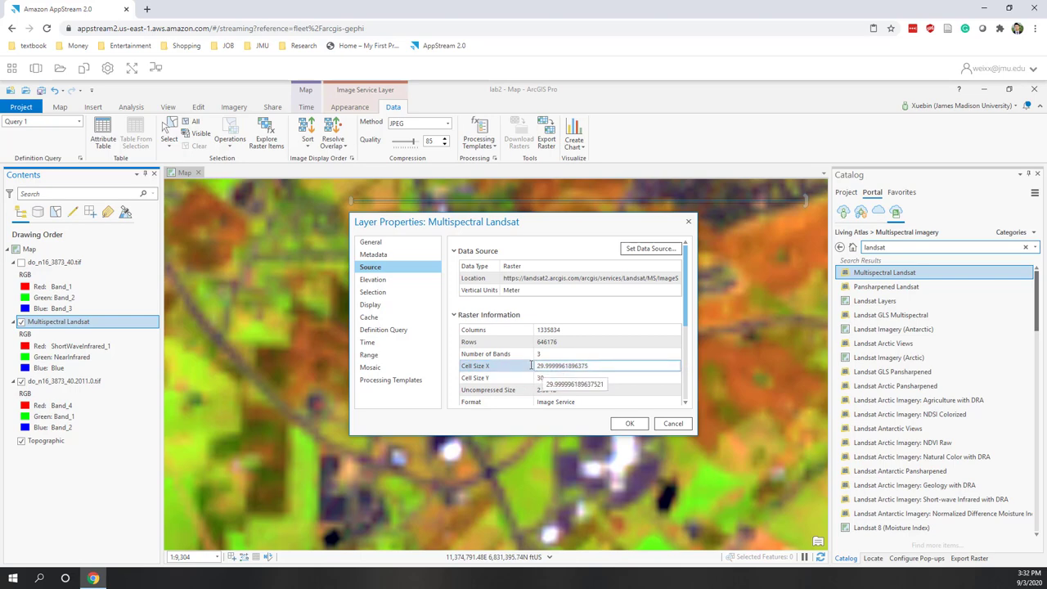
key(Down)
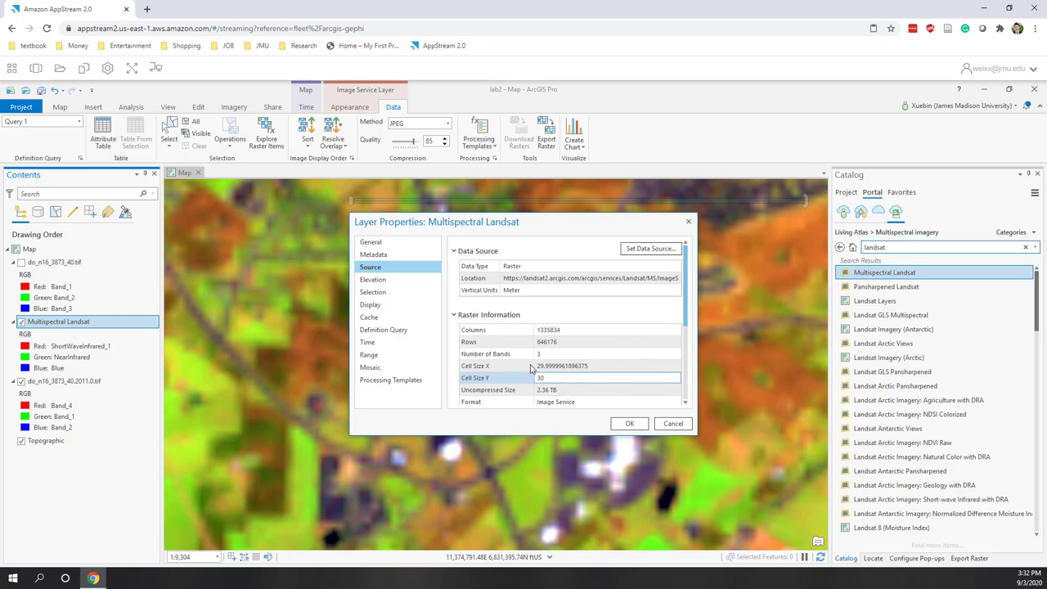
key(Up)
key(Up)
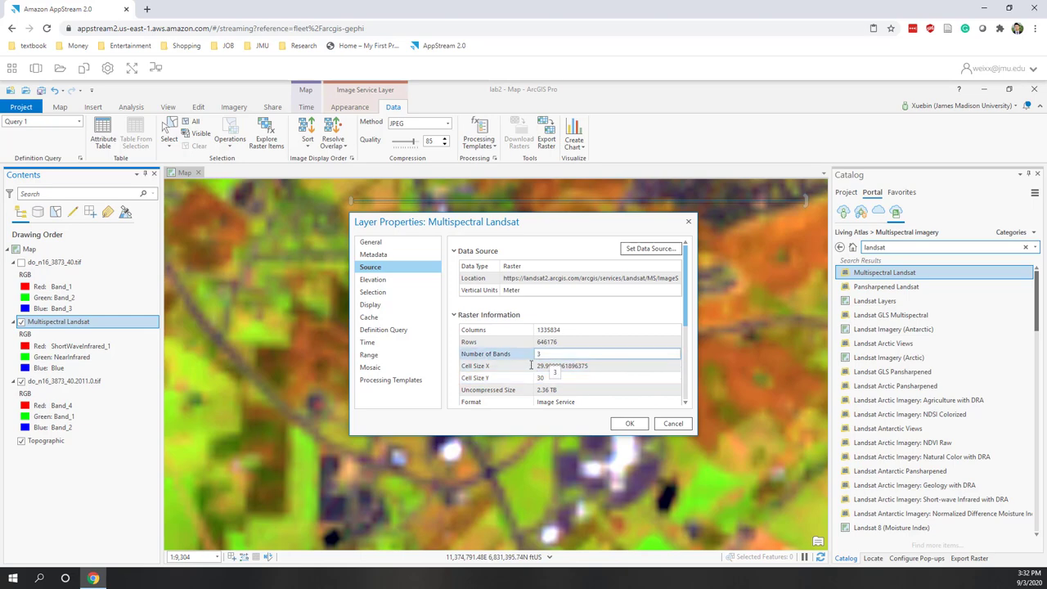
key(Down)
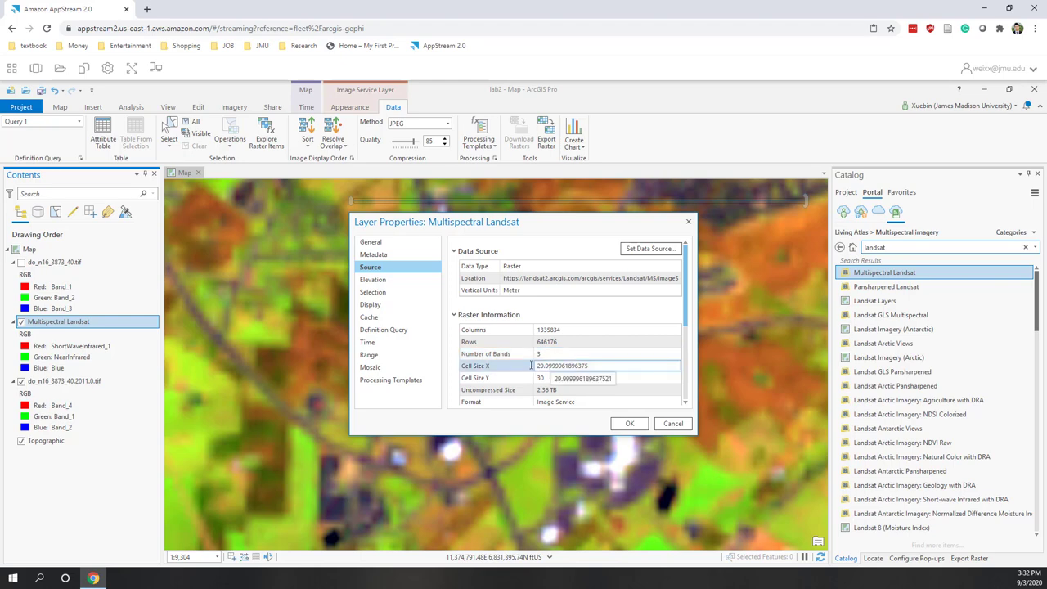
Look through the rest of the Multispectral Landsat raster information, from format and pixel depth to mensuration capabilities.
key(Down)
key(Down)
key(Down)
key(Down)
key(Down)
scroll(530, 368, down, 3)
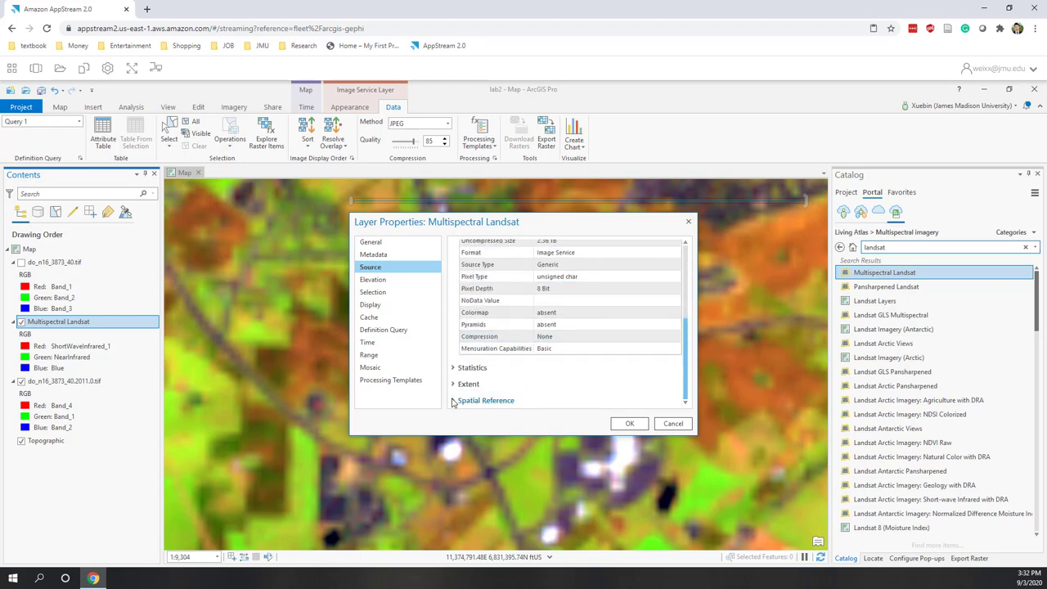
scroll(495, 348, up, 5)
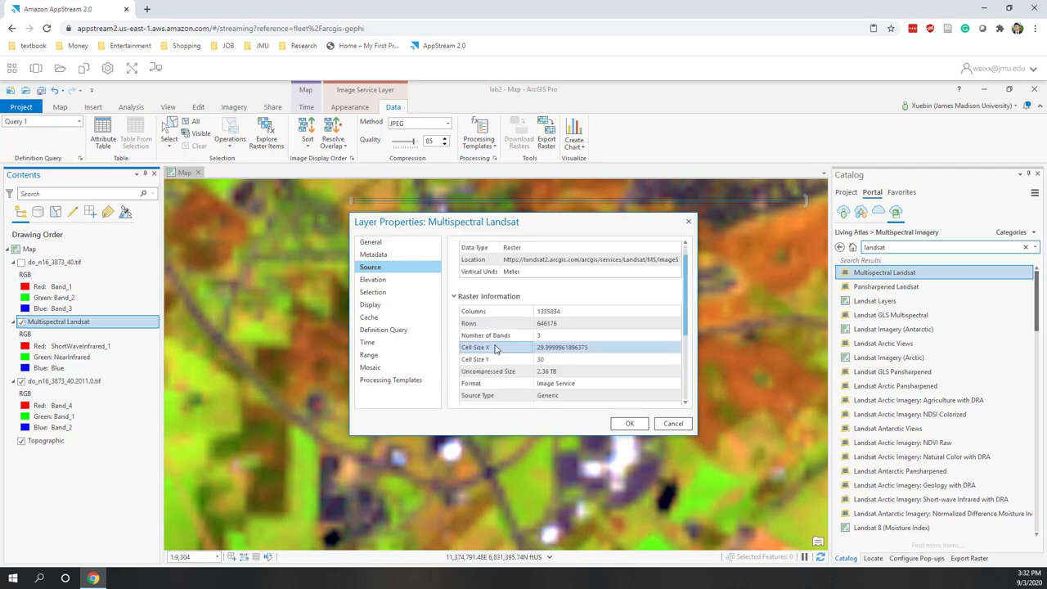
scroll(494, 347, down, 5)
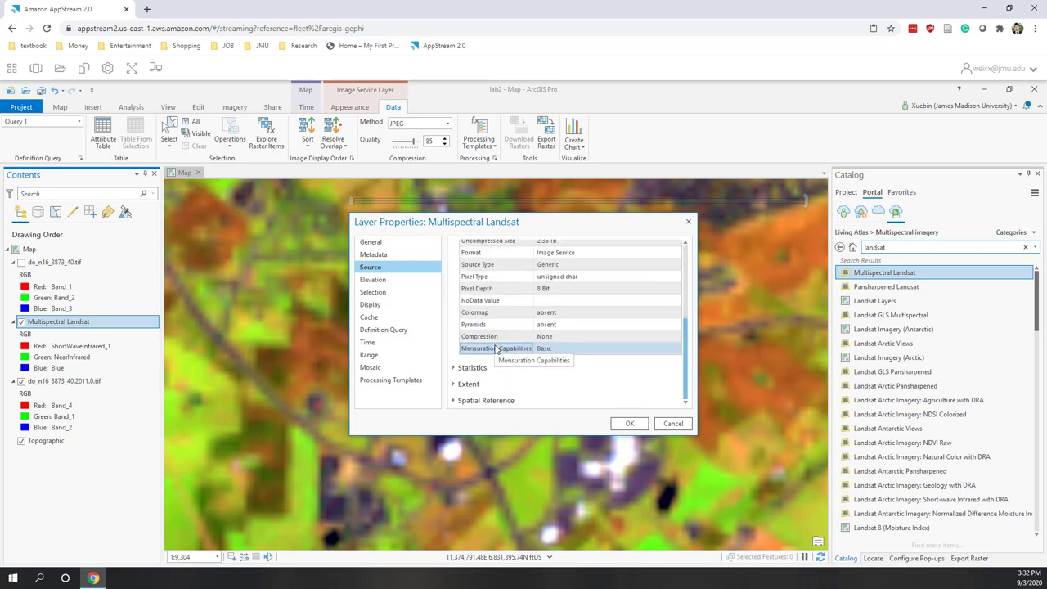
Examine the projected and geographic coordinate systems in the Multispectral Landsat spatial reference and close the layer properties without changes.
click(454, 402)
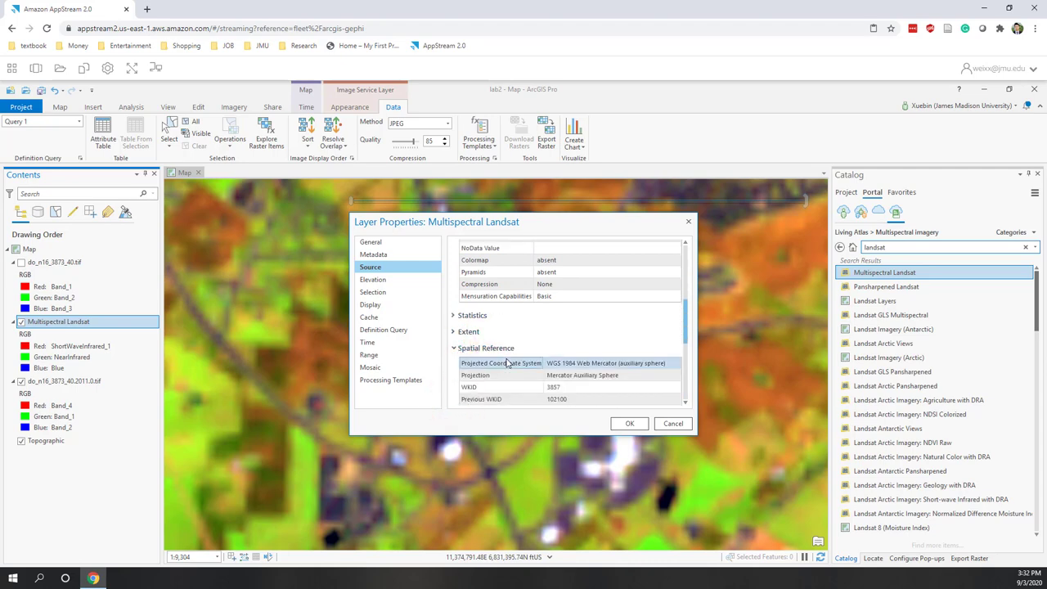
scroll(506, 362, down, 2)
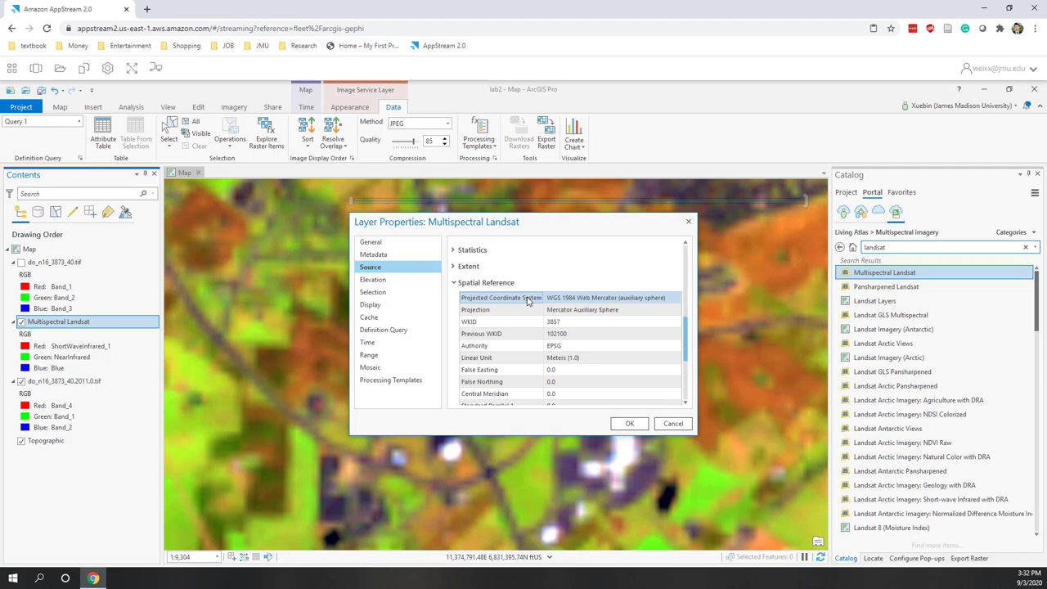
scroll(527, 301, down, 5)
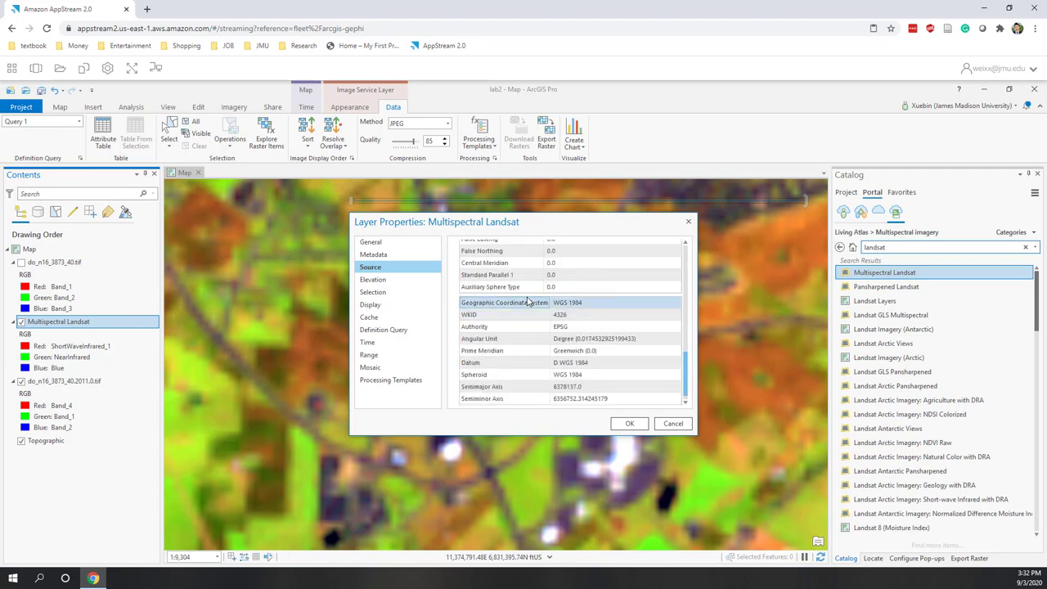
click(582, 302)
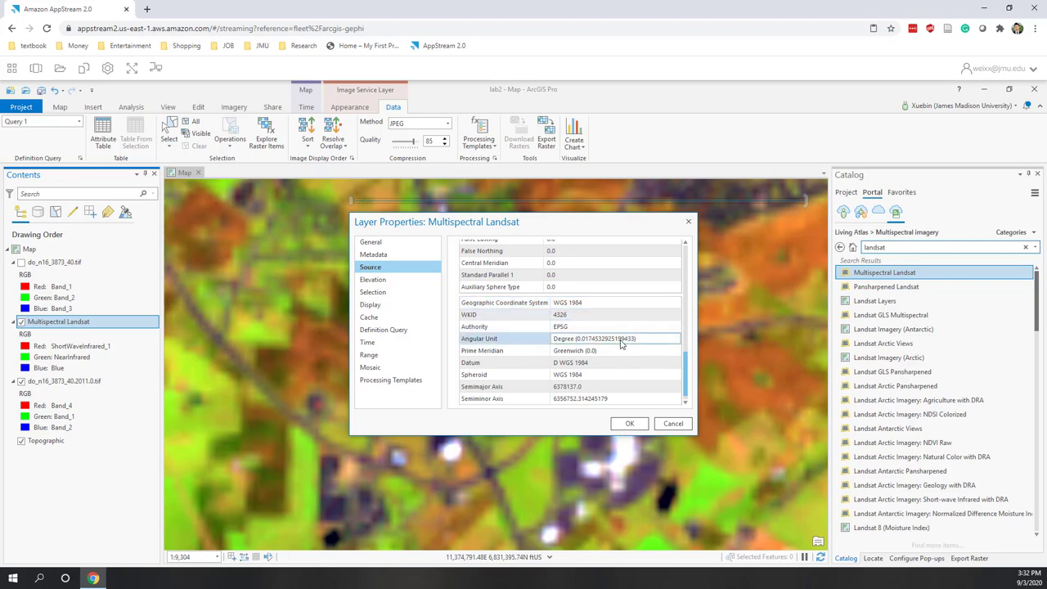
scroll(620, 340, up, 4)
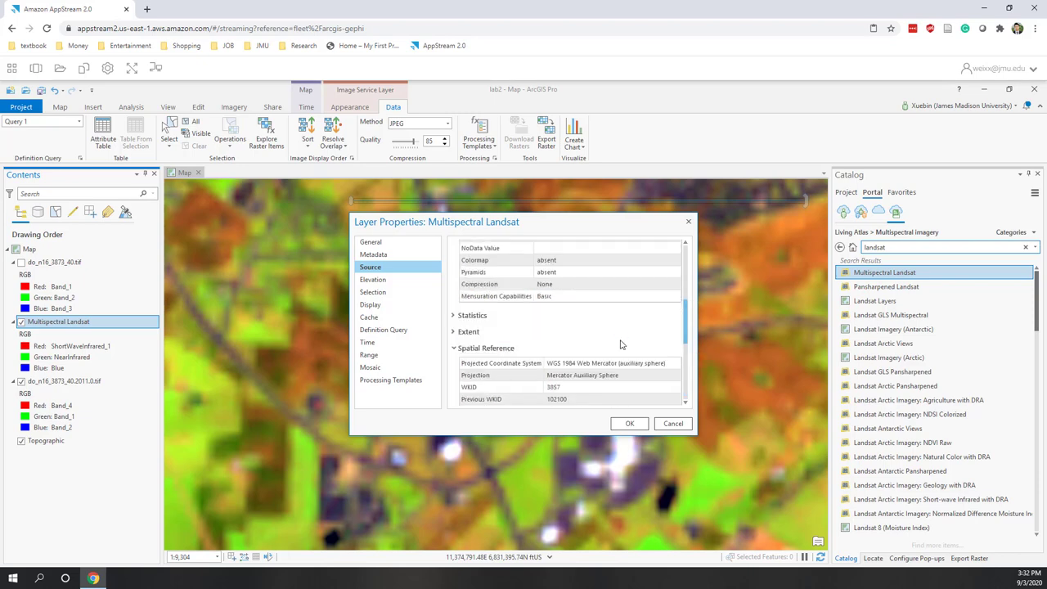
click(605, 363)
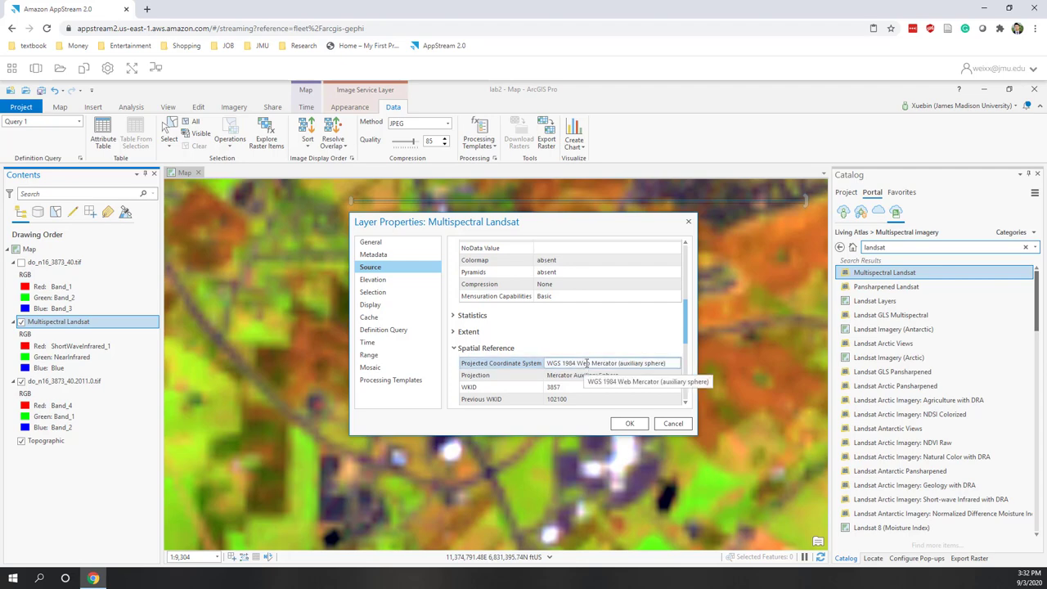
scroll(587, 363, down, 4)
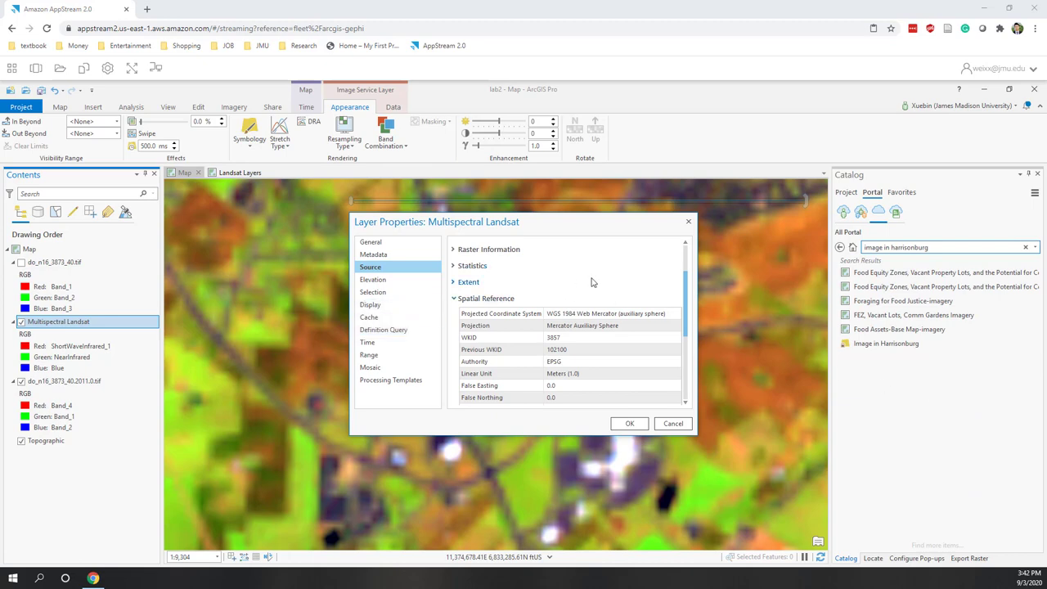
click(61, 347)
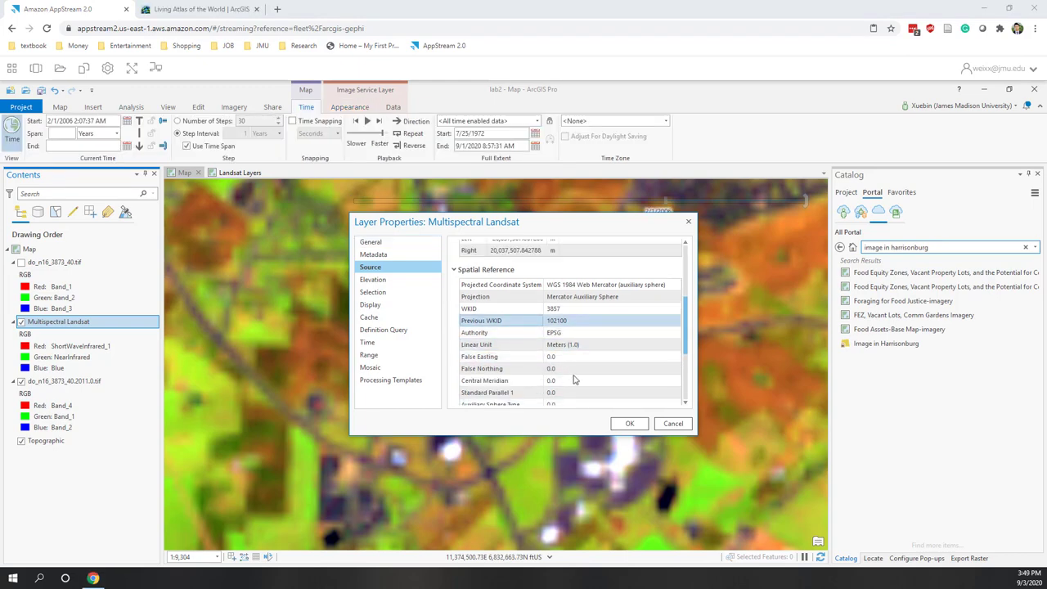
click(669, 424)
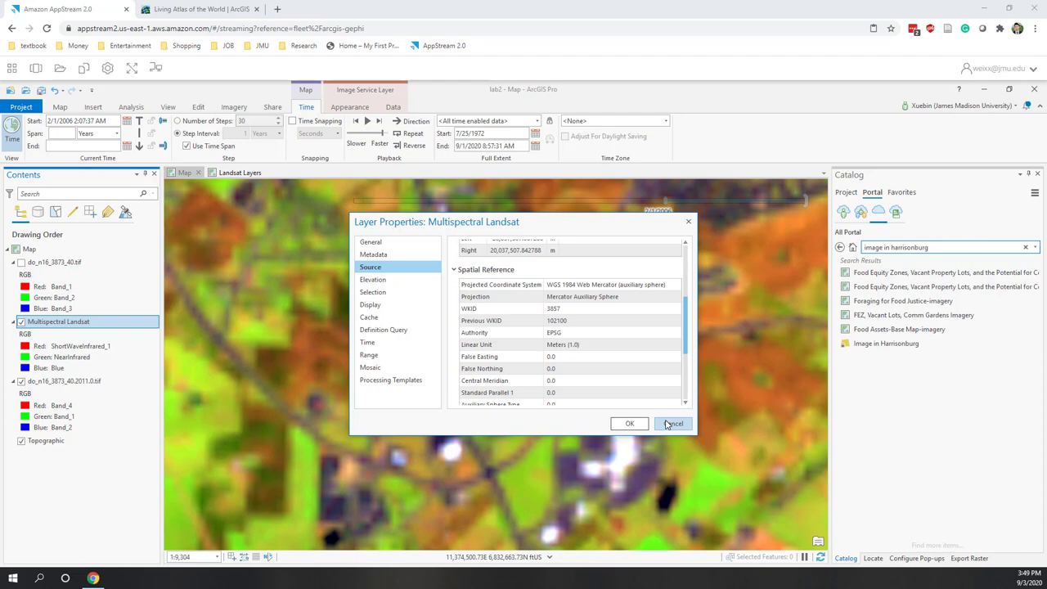
click(669, 423)
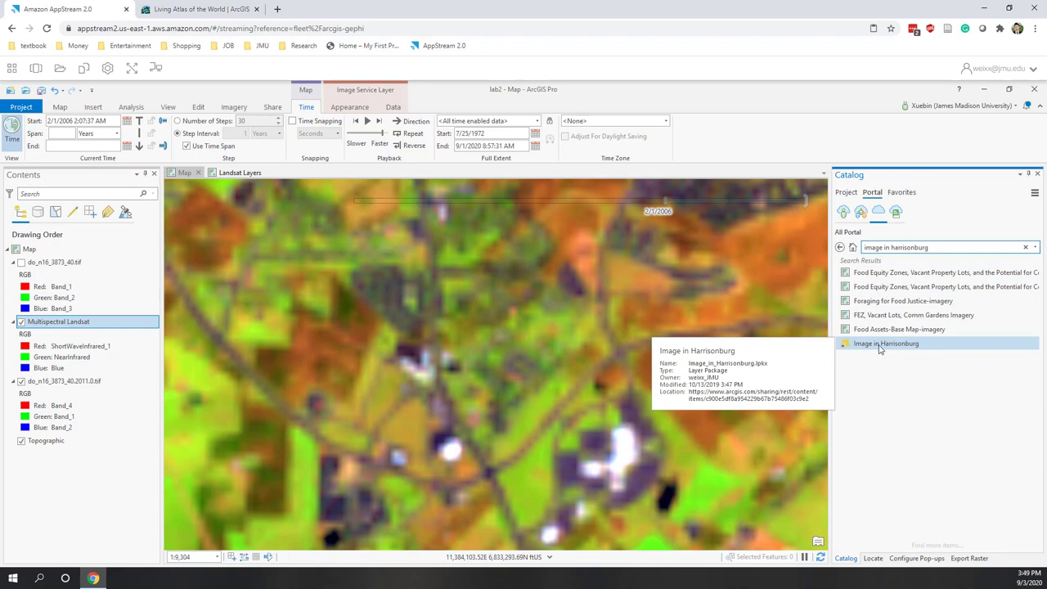
Display the Living Atlas Landsat items in the catalog, and search the Living Atlas website in the other browser tab for "landsat".
click(897, 212)
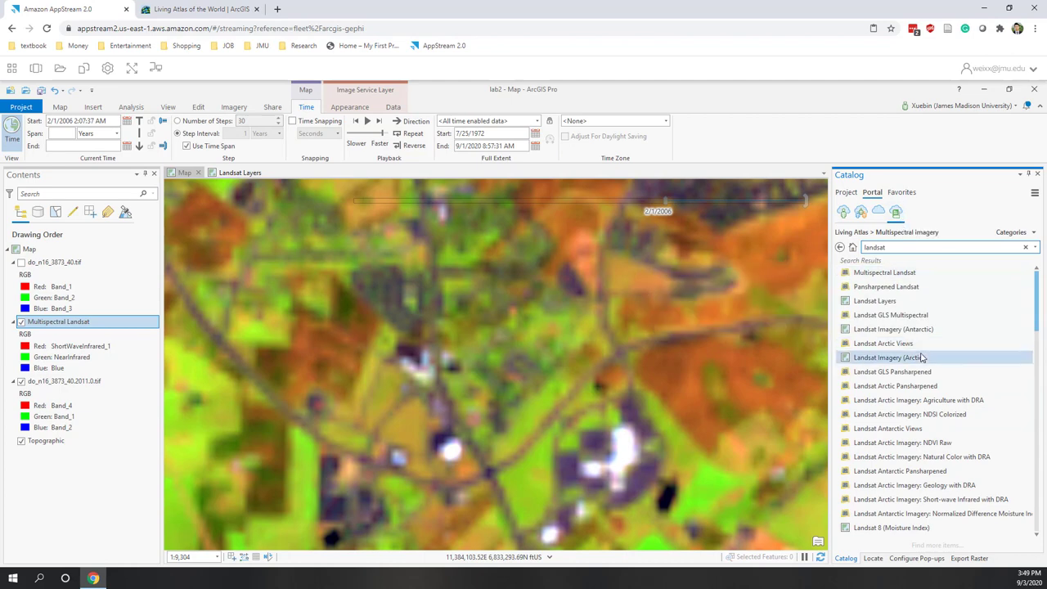
mouse_move(920, 357)
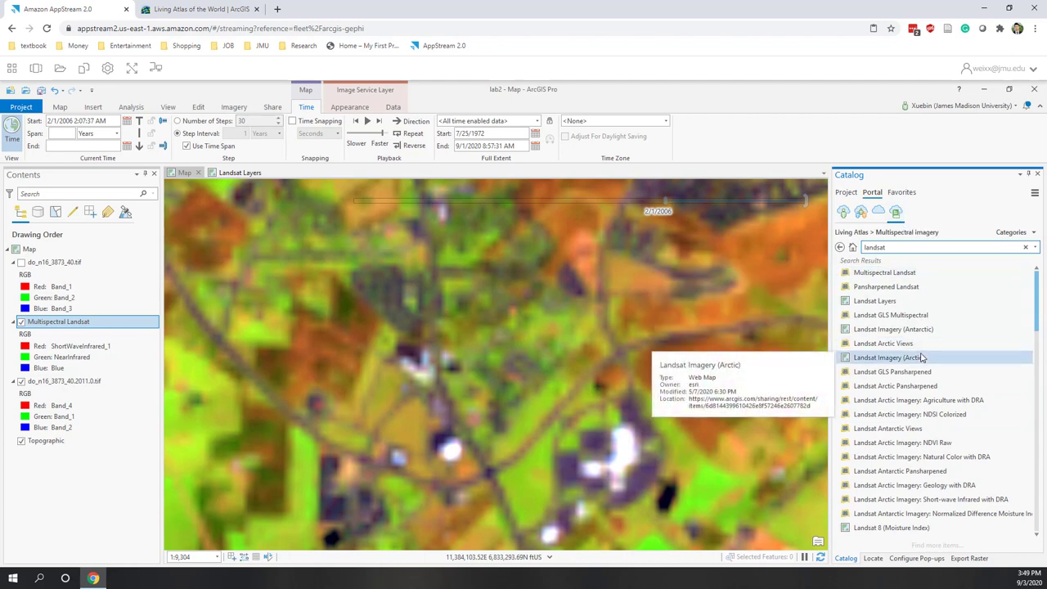
click(188, 10)
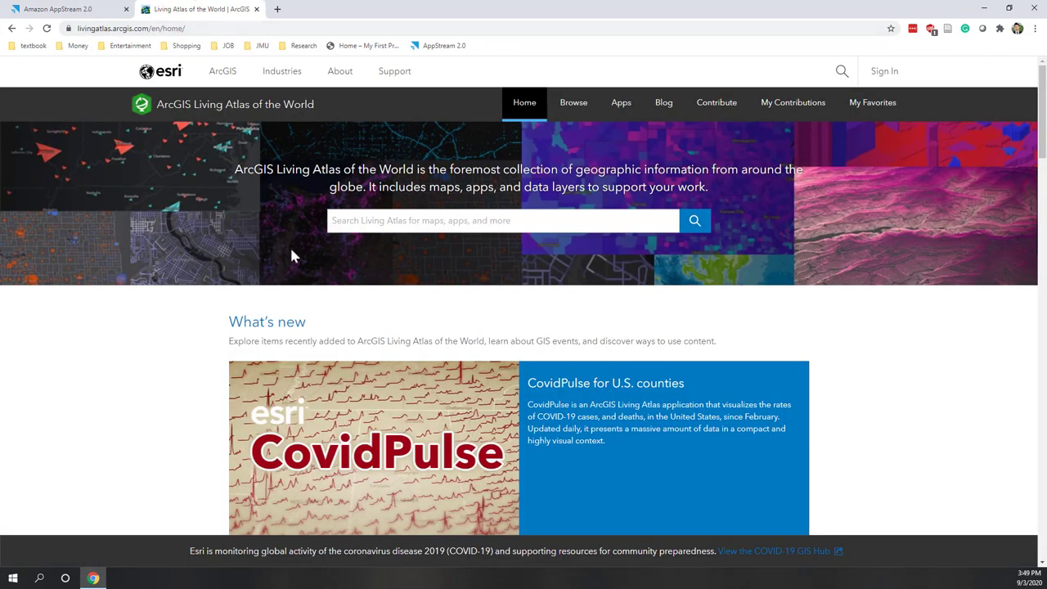
scroll(366, 333, down, 4)
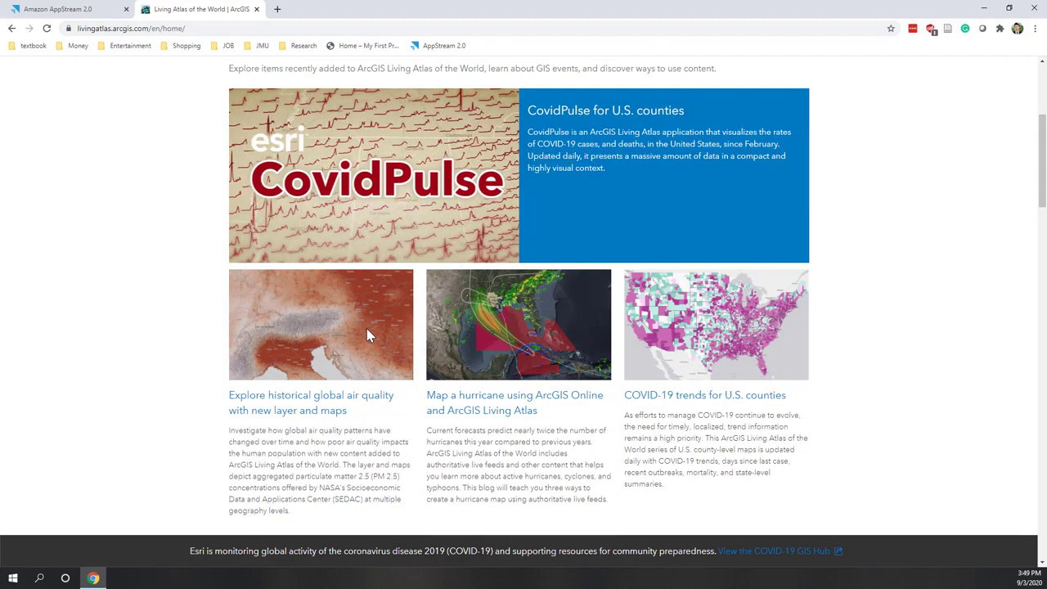
scroll(366, 331, up, 4)
click(385, 218)
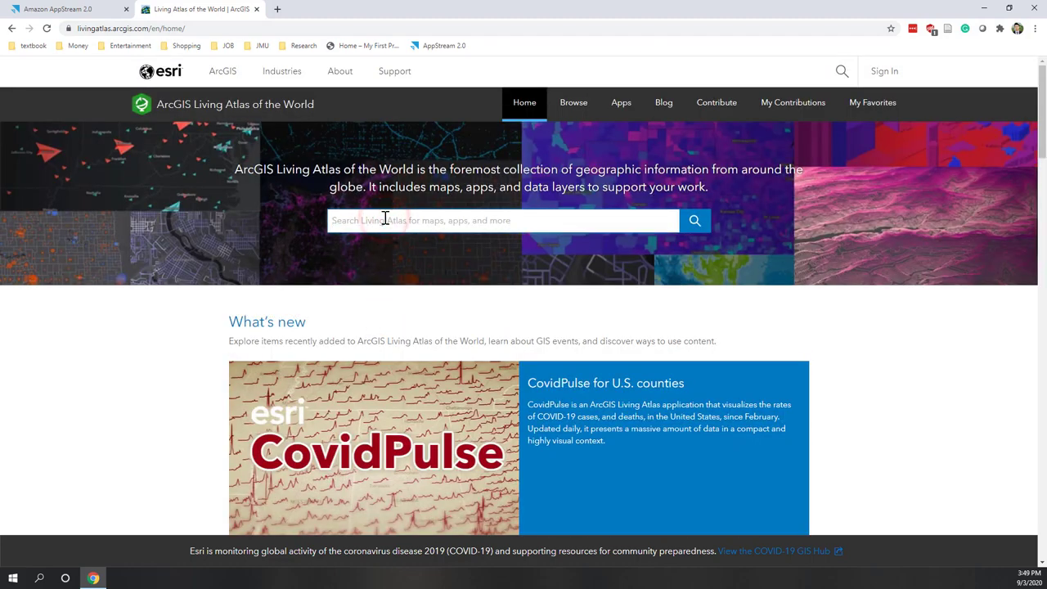
text(landsat)
key(Return)
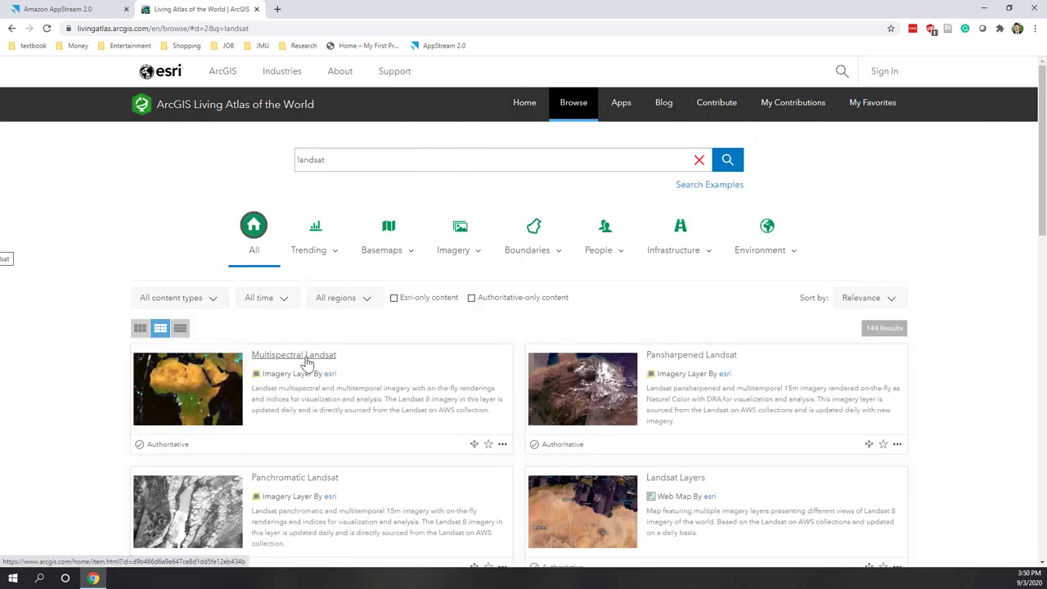
View the Multispectral Landsat item's details and examine the spatial resolution and wavelength of each band in its Multispectral Bands table.
click(306, 362)
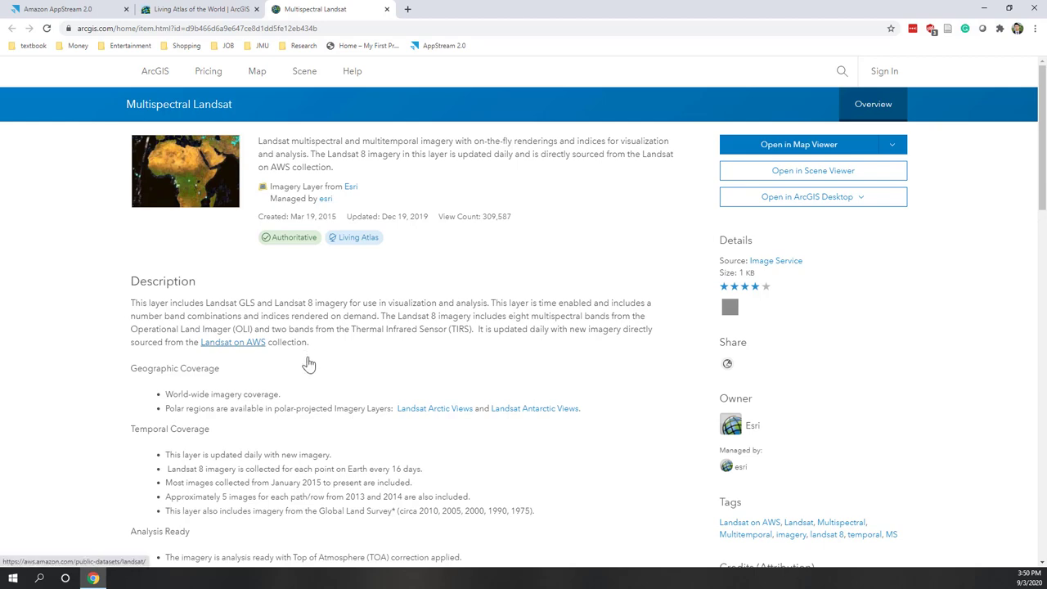
scroll(354, 374, down, 5)
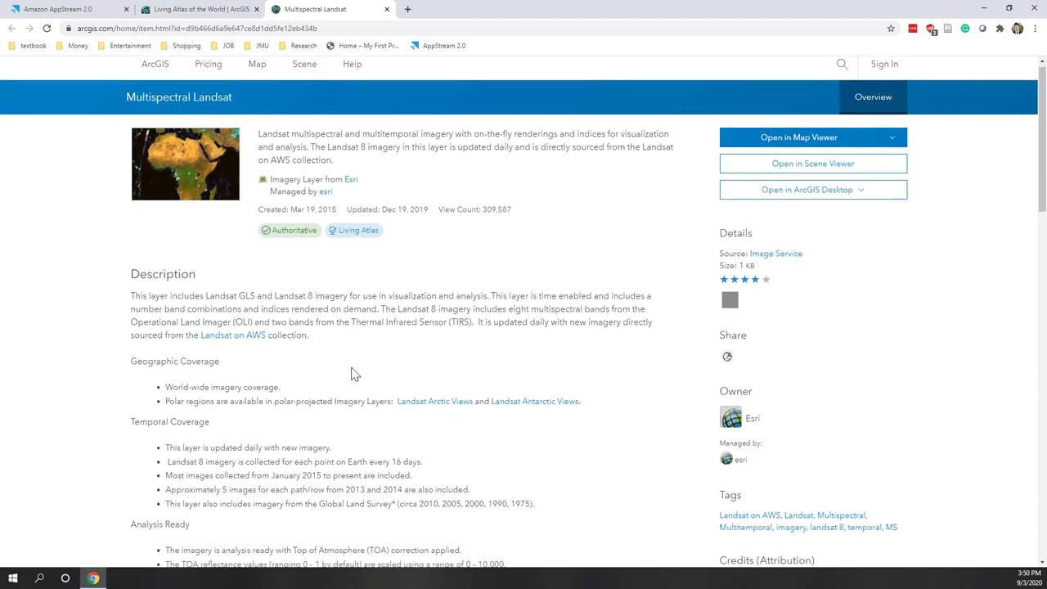
scroll(392, 411, down, 3)
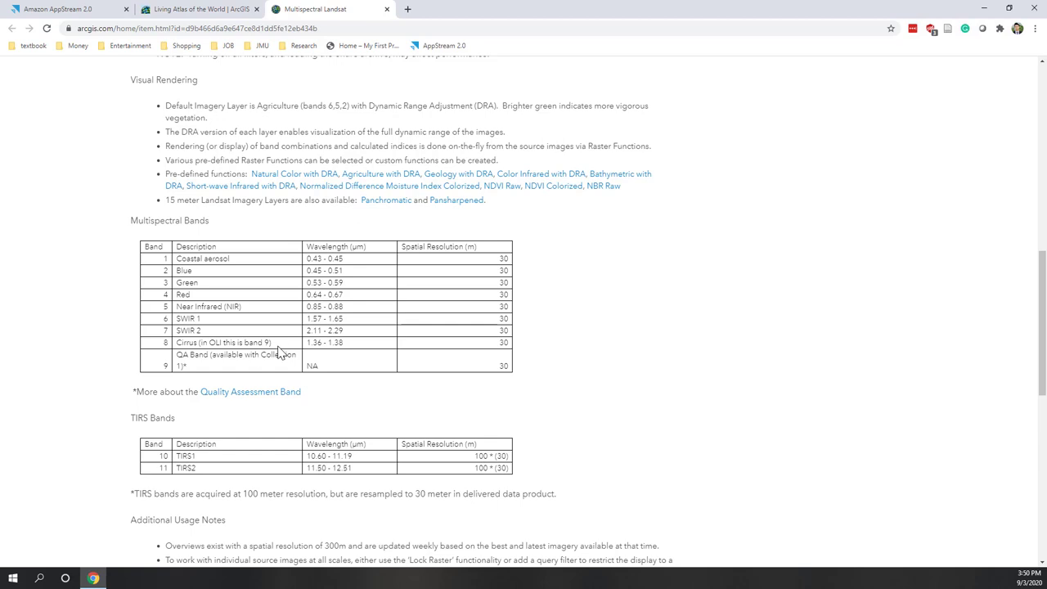
double_click(501, 258)
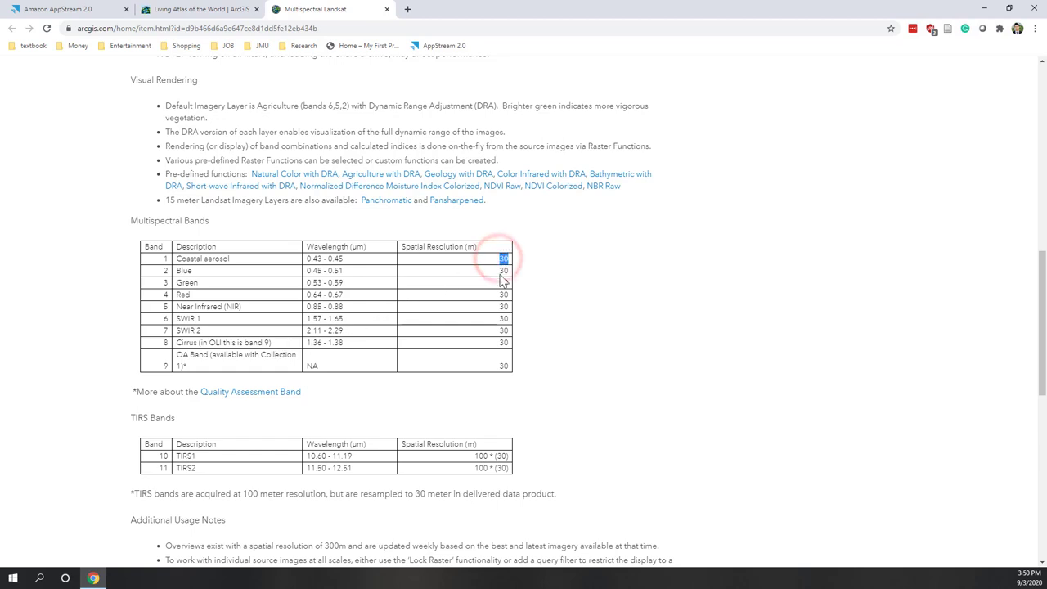
click(479, 305)
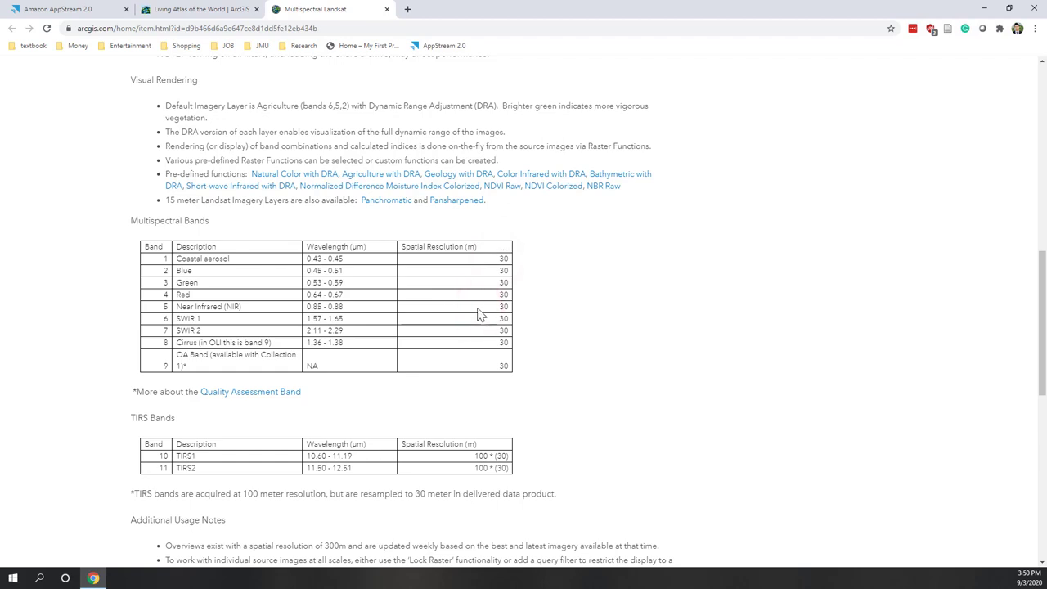
drag(363, 246, 343, 250)
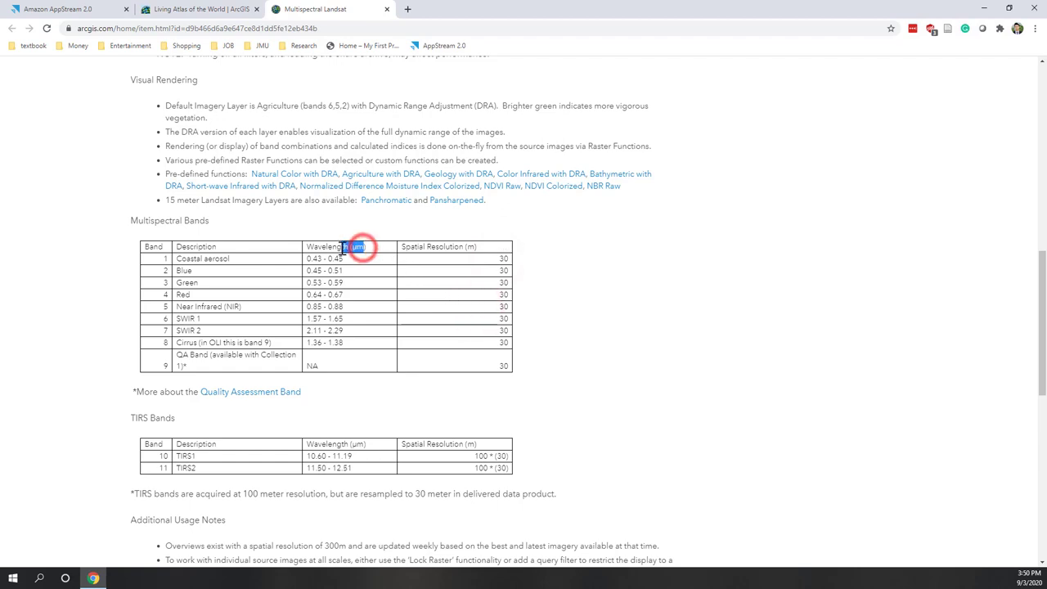
click(346, 294)
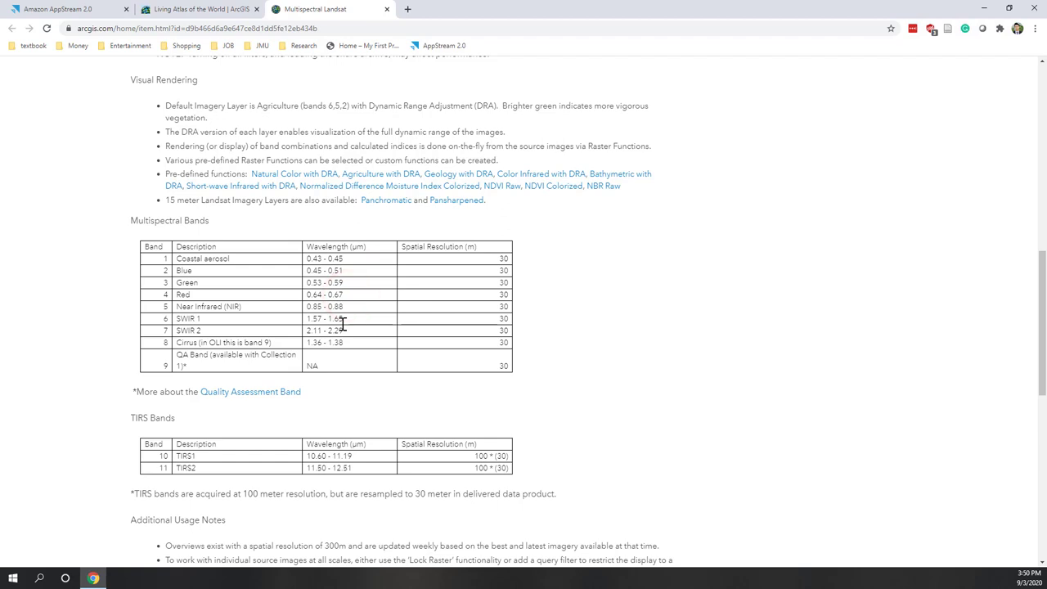
click(343, 327)
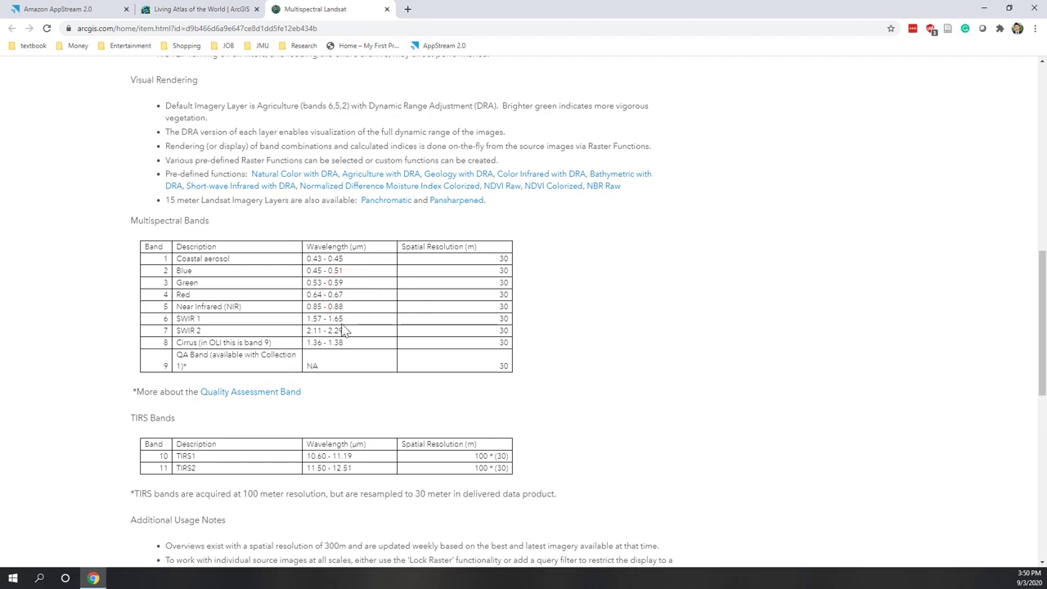